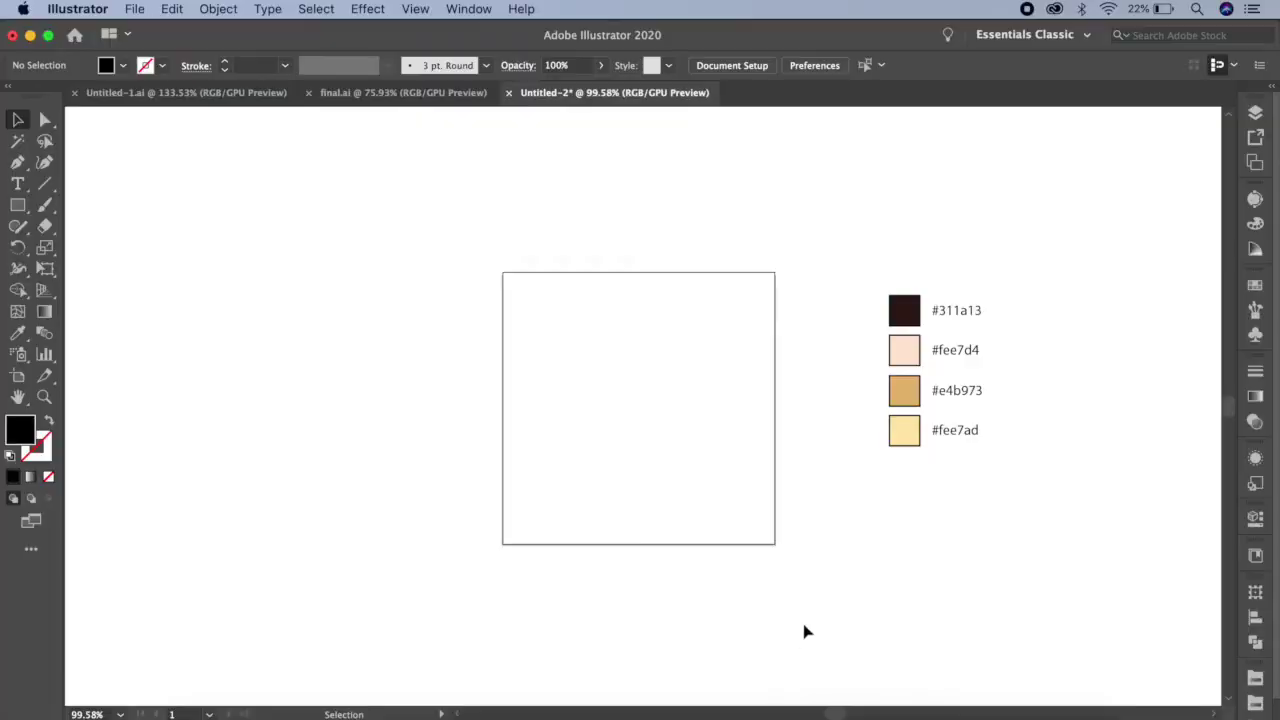
Step: Place Scan 4.jpeg and size it to fill the artboard's left part
left_click(134, 9)
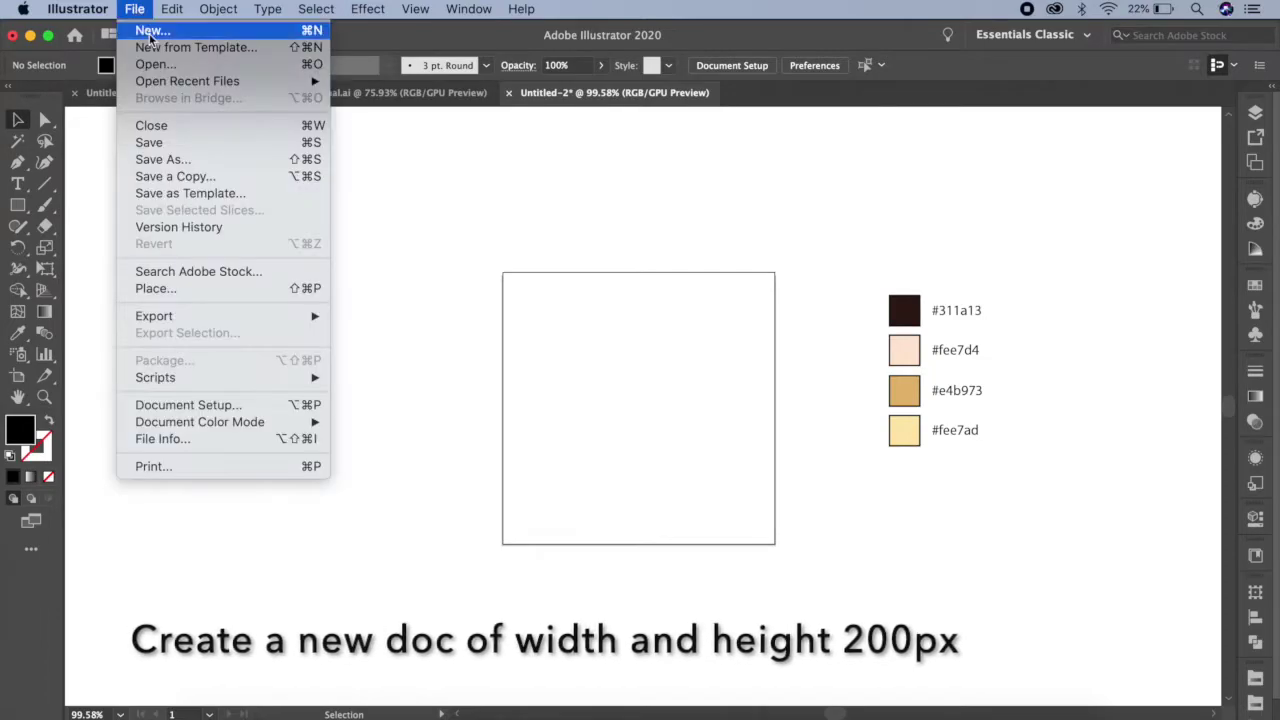
left_click(192, 290)
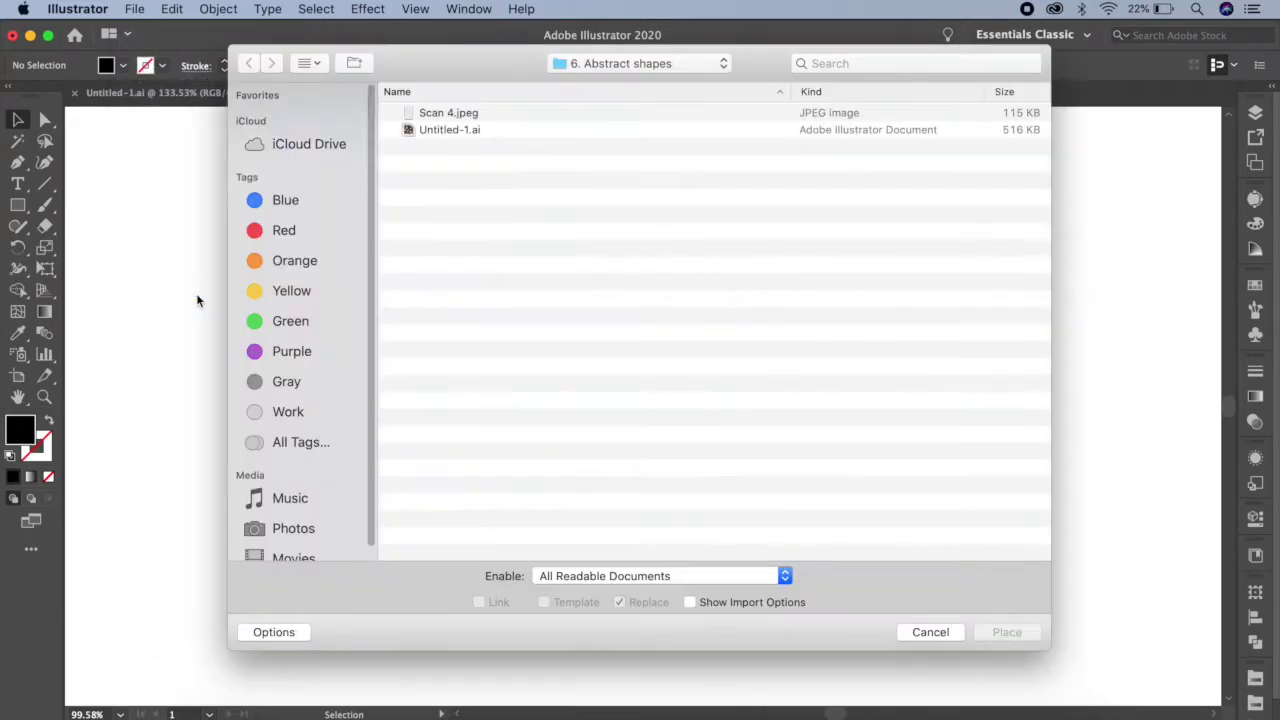
left_click(448, 113)
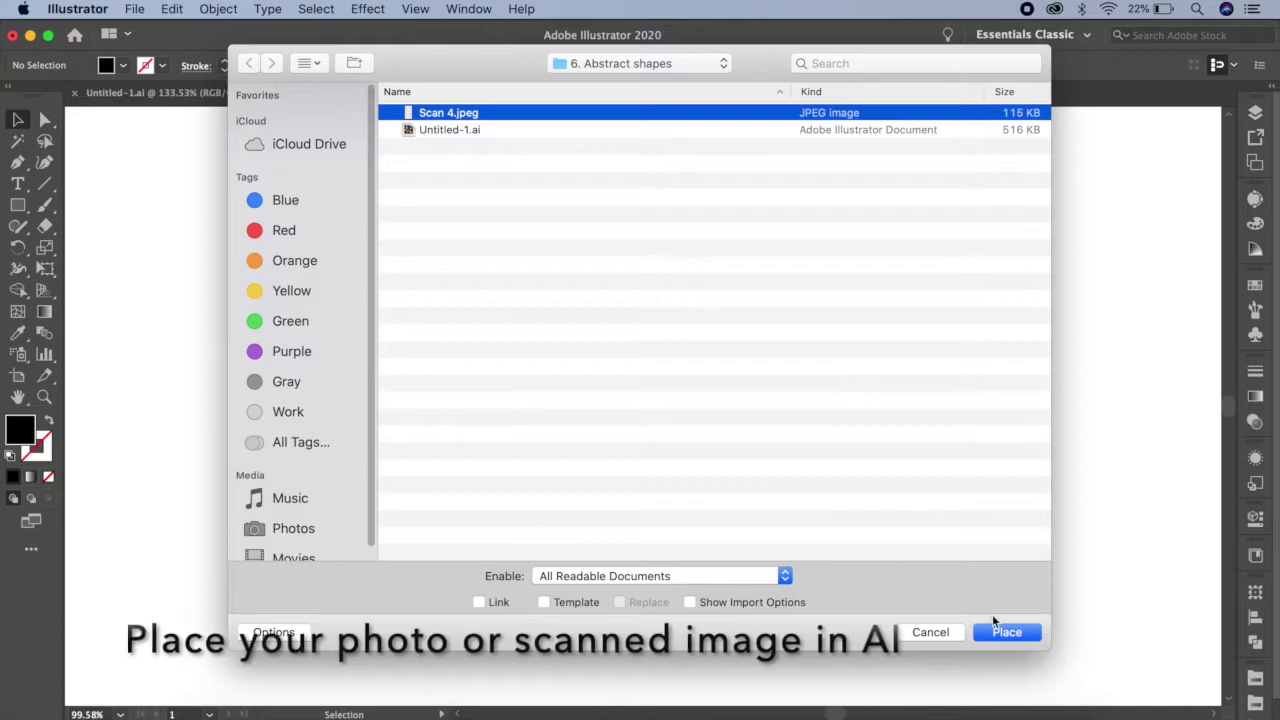
left_click(995, 628)
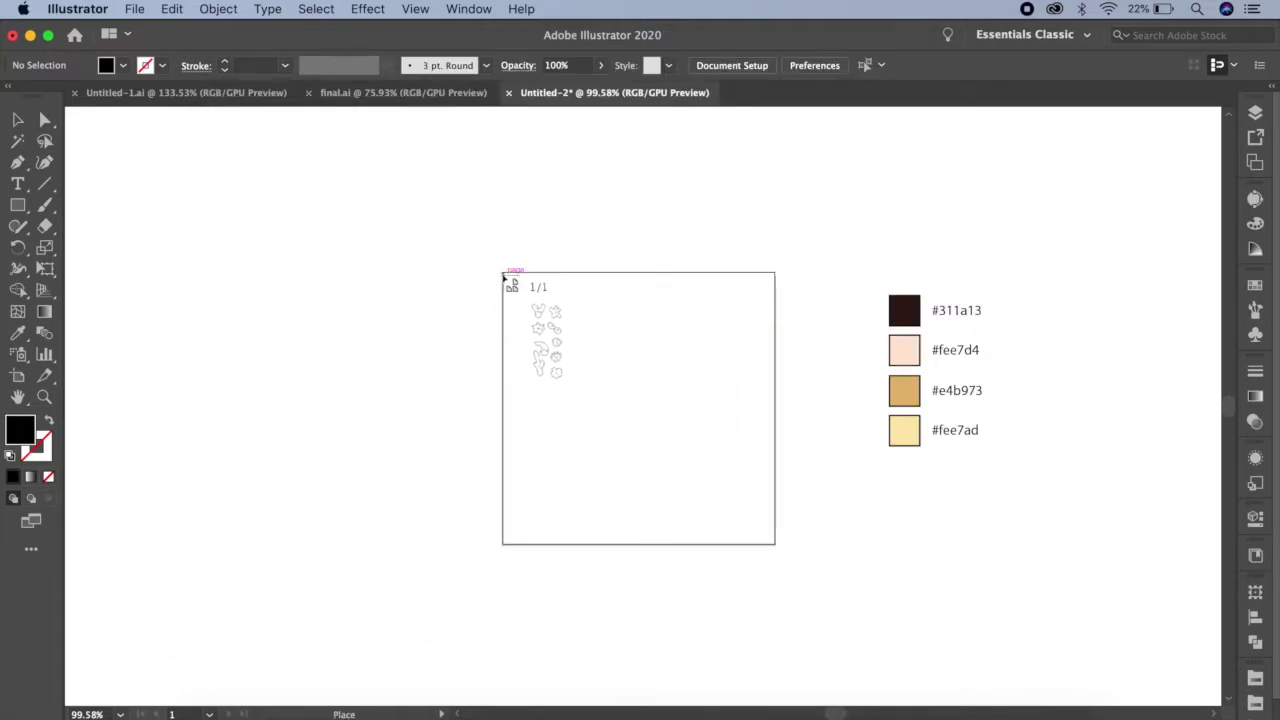
left_click_drag(505, 278, 626, 587)
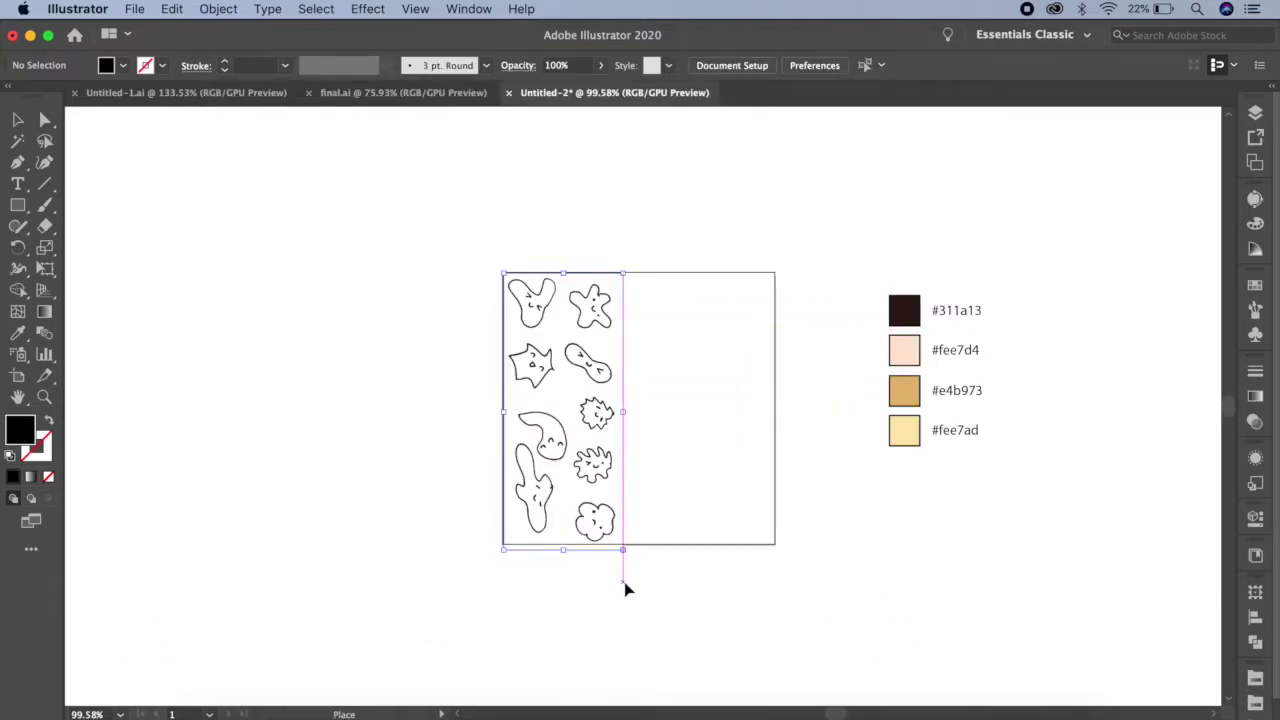
Step: Set the scan's height to 300 px and rotate it 90° so the doodles lie horizontally
left_click(970, 66)
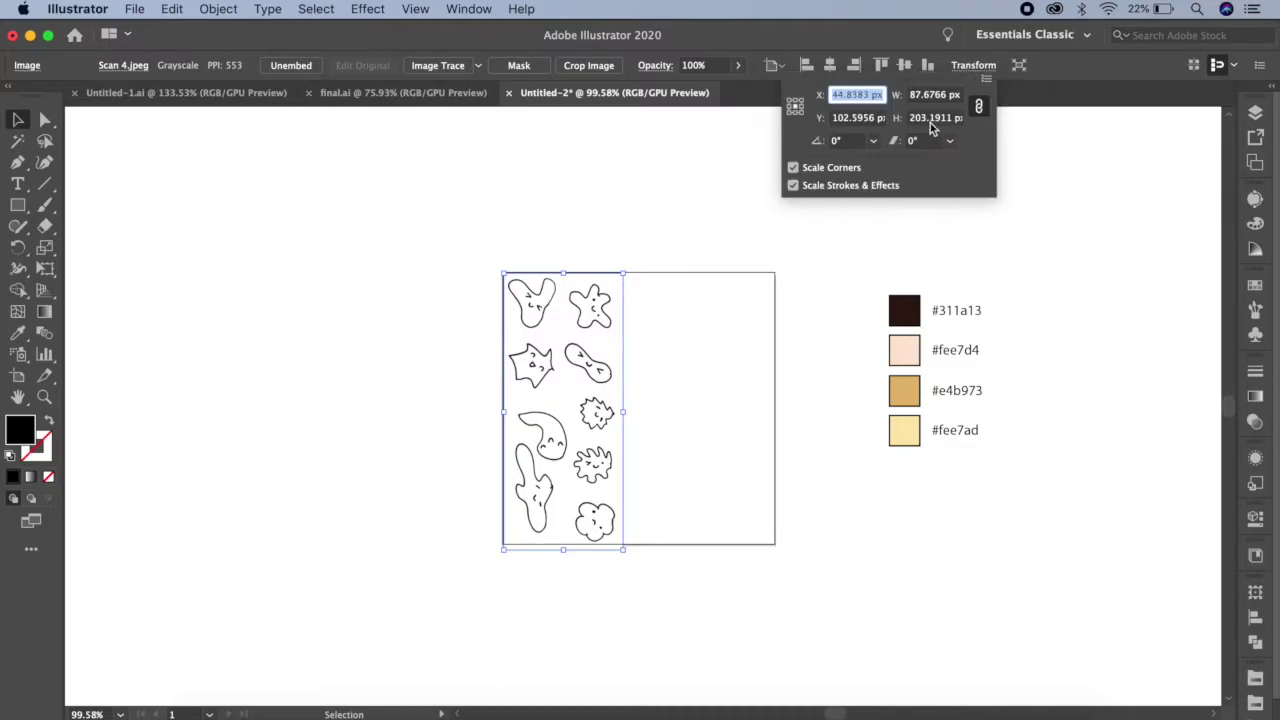
left_click(930, 119)
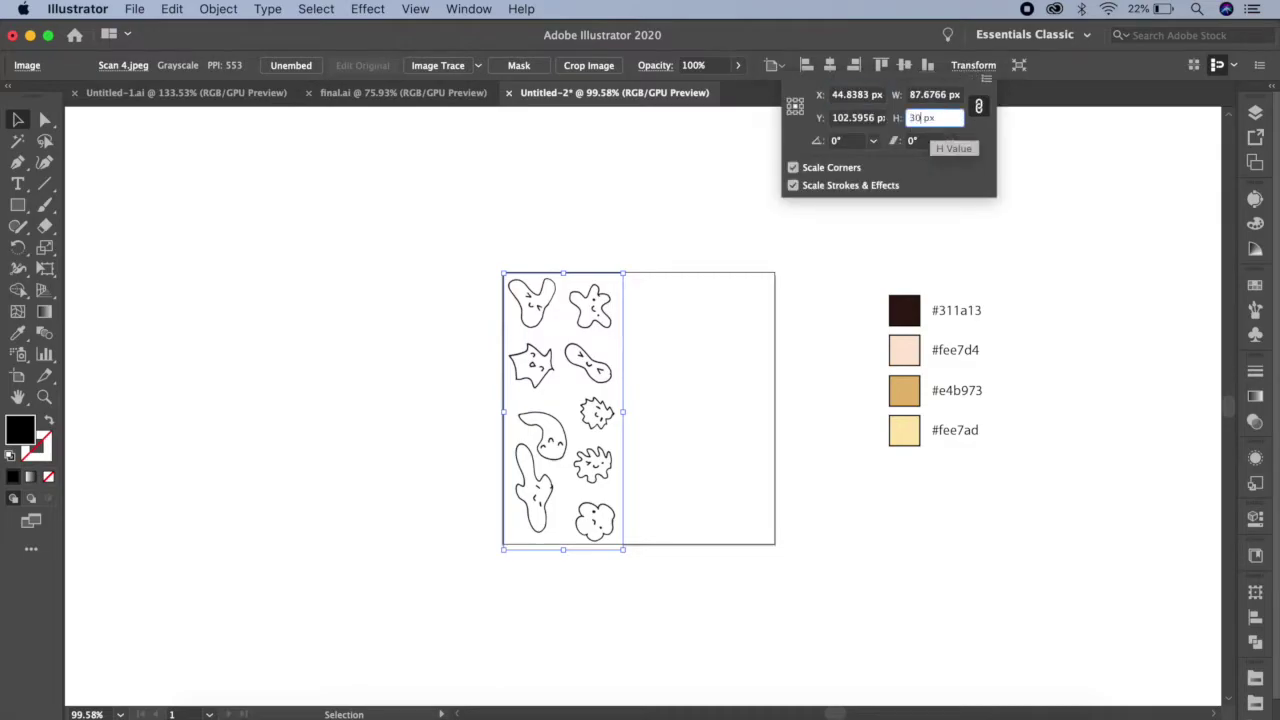
key("Return")
left_click_drag(660, 626, 752, 352)
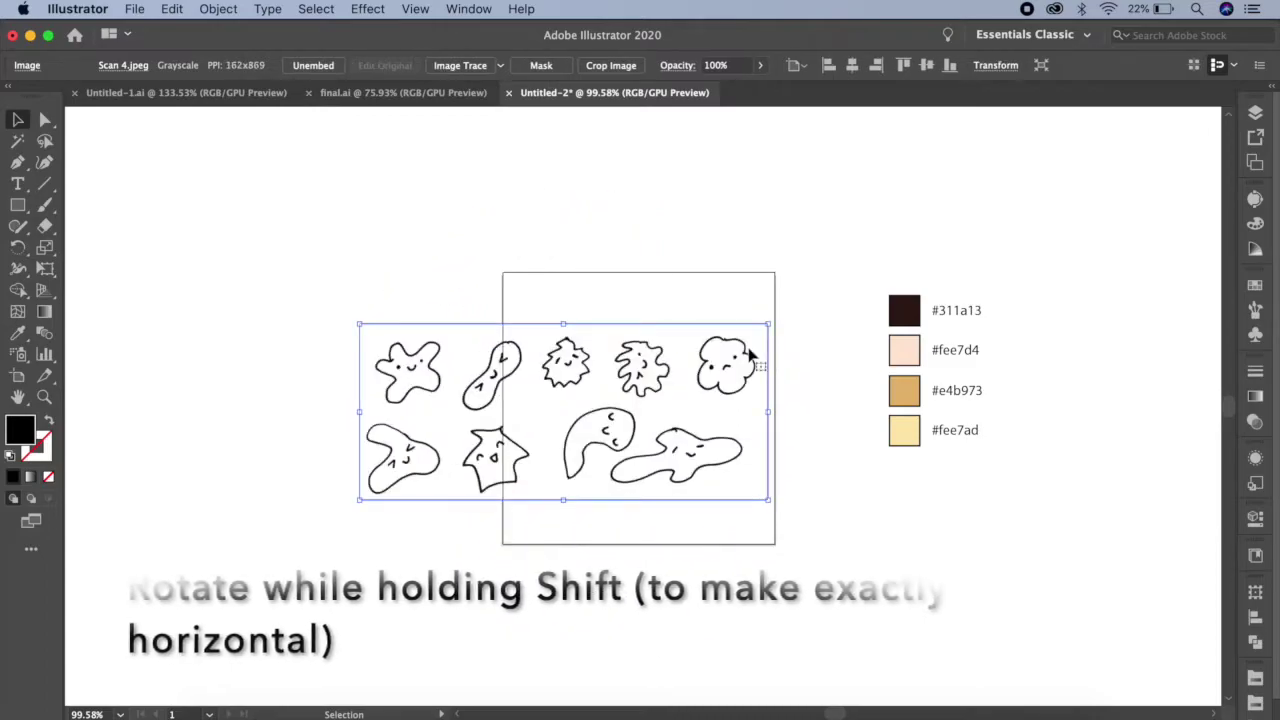
Step: Trace the scan with the Black and White Logo preset, Ignore White on, then expand it
left_click(460, 66)
left_click(469, 10)
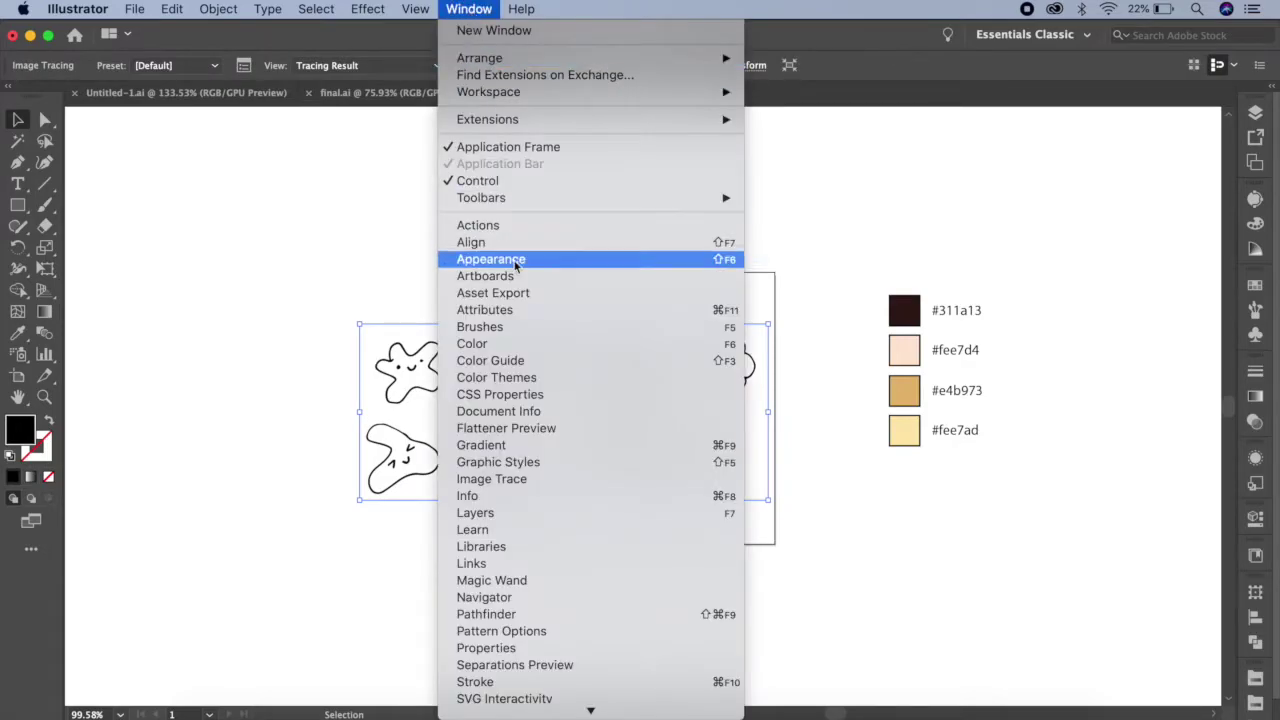
left_click(518, 481)
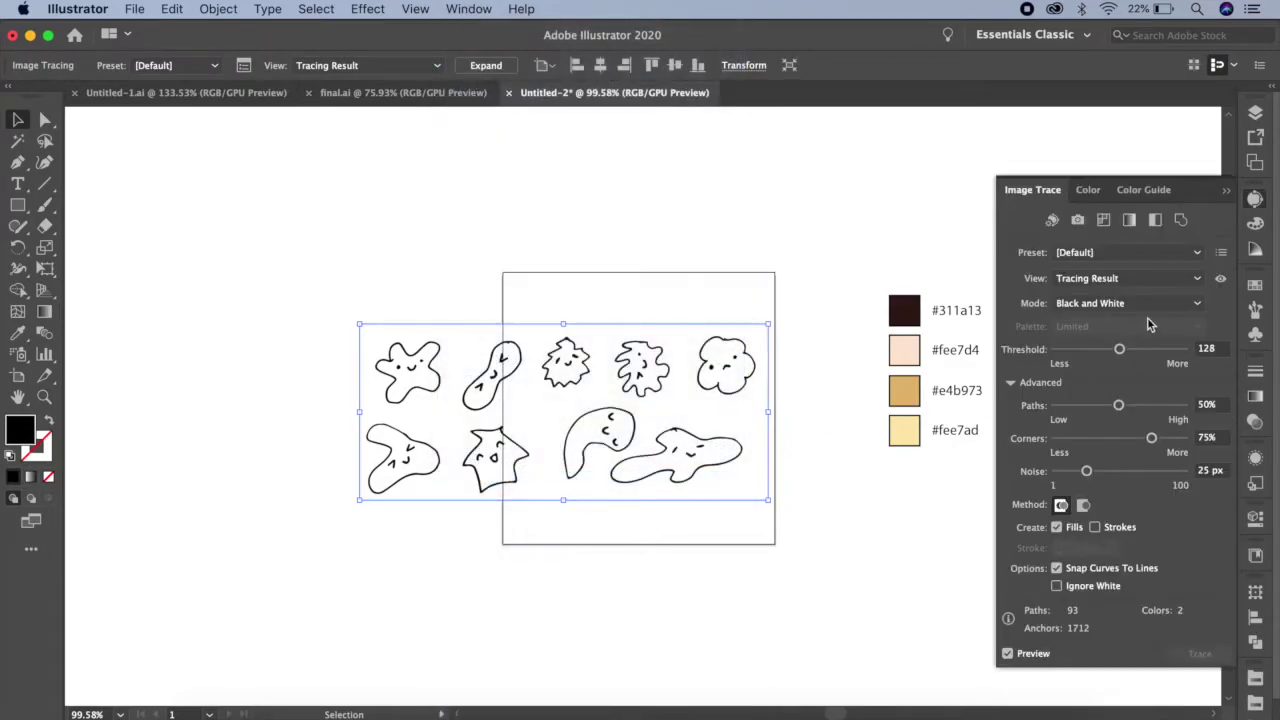
left_click(1145, 253)
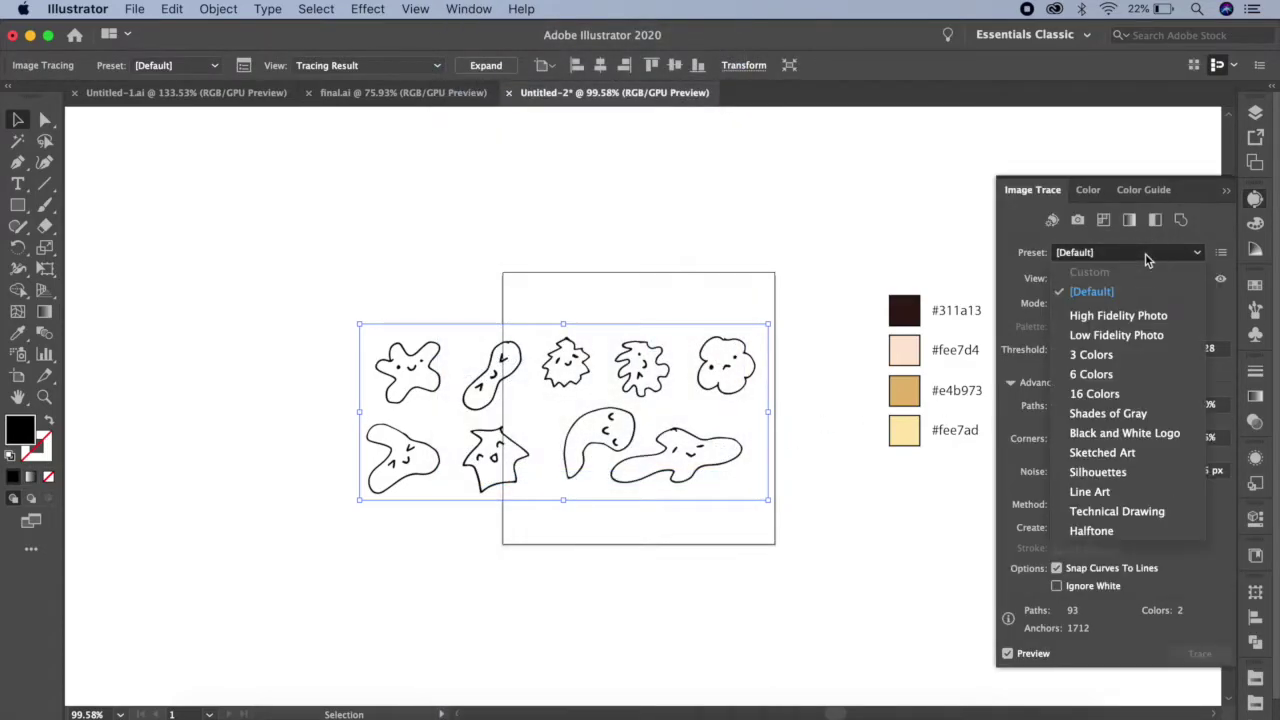
left_click(1144, 434)
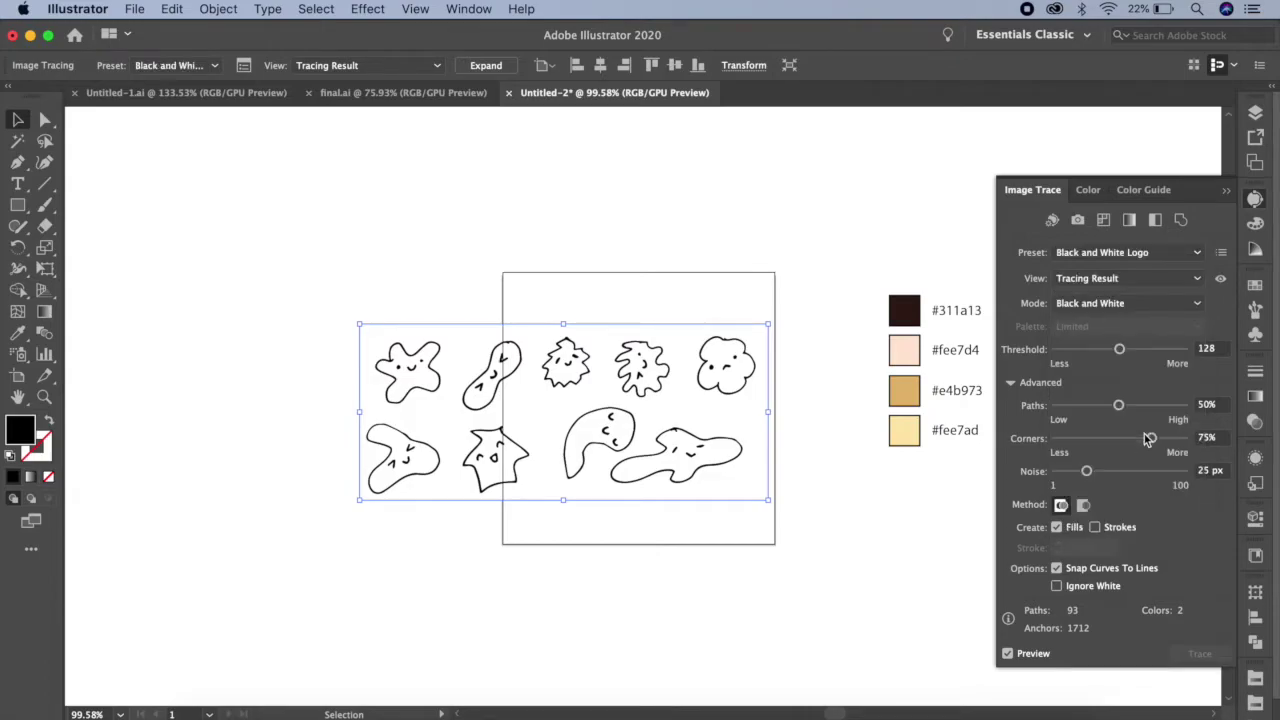
left_click(1056, 587)
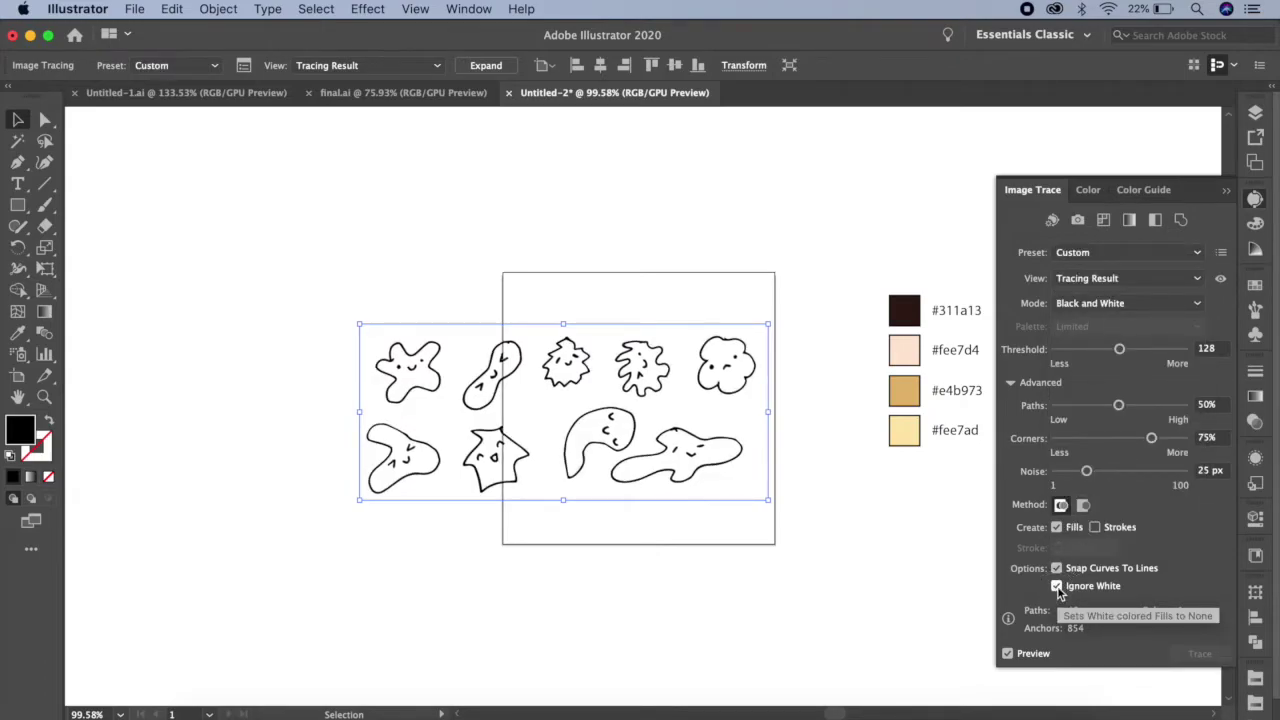
left_click(486, 66)
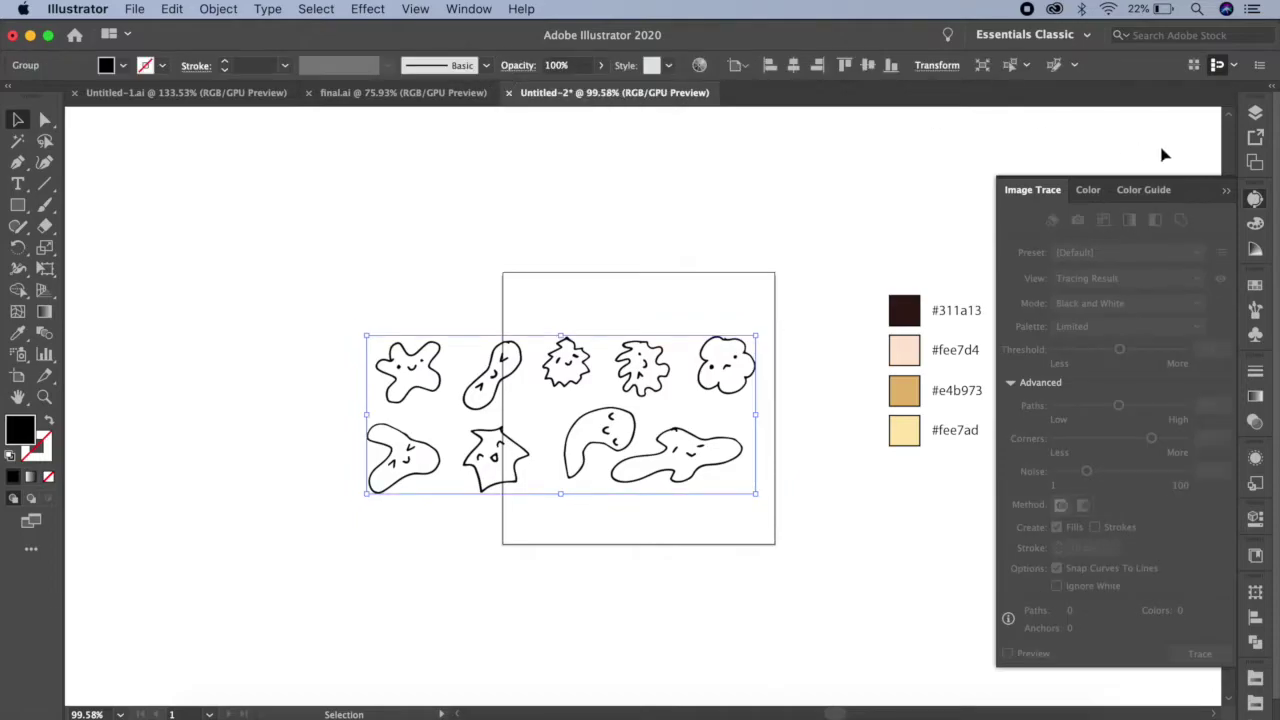
Step: Ungroup the traced blobs and clear the selection
left_click(1227, 191)
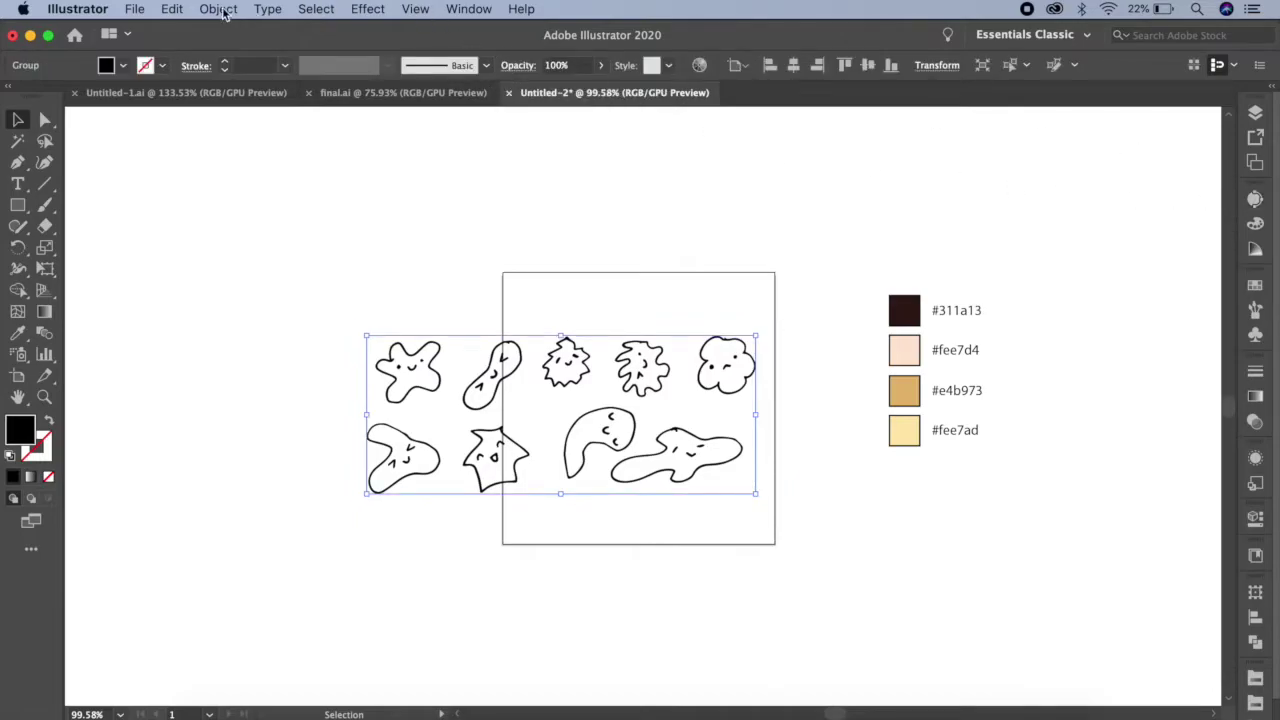
left_click(218, 9)
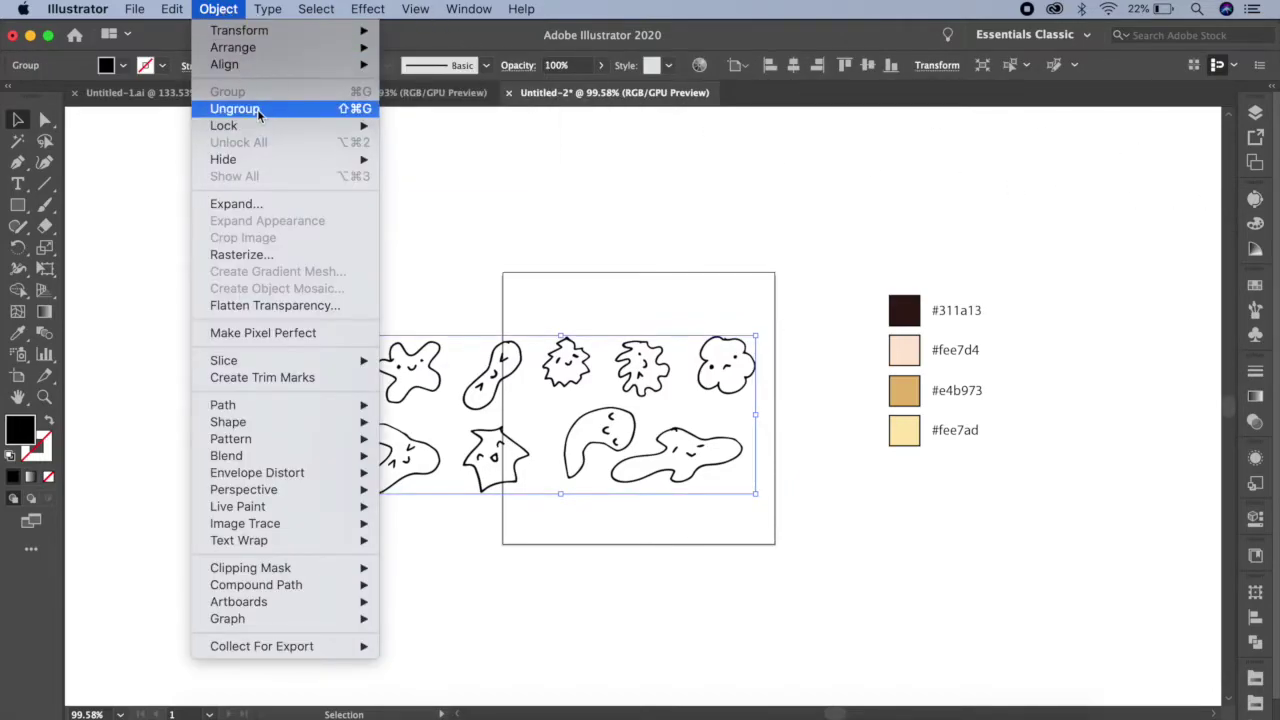
left_click(258, 110)
scroll(677, 455, "up", 3)
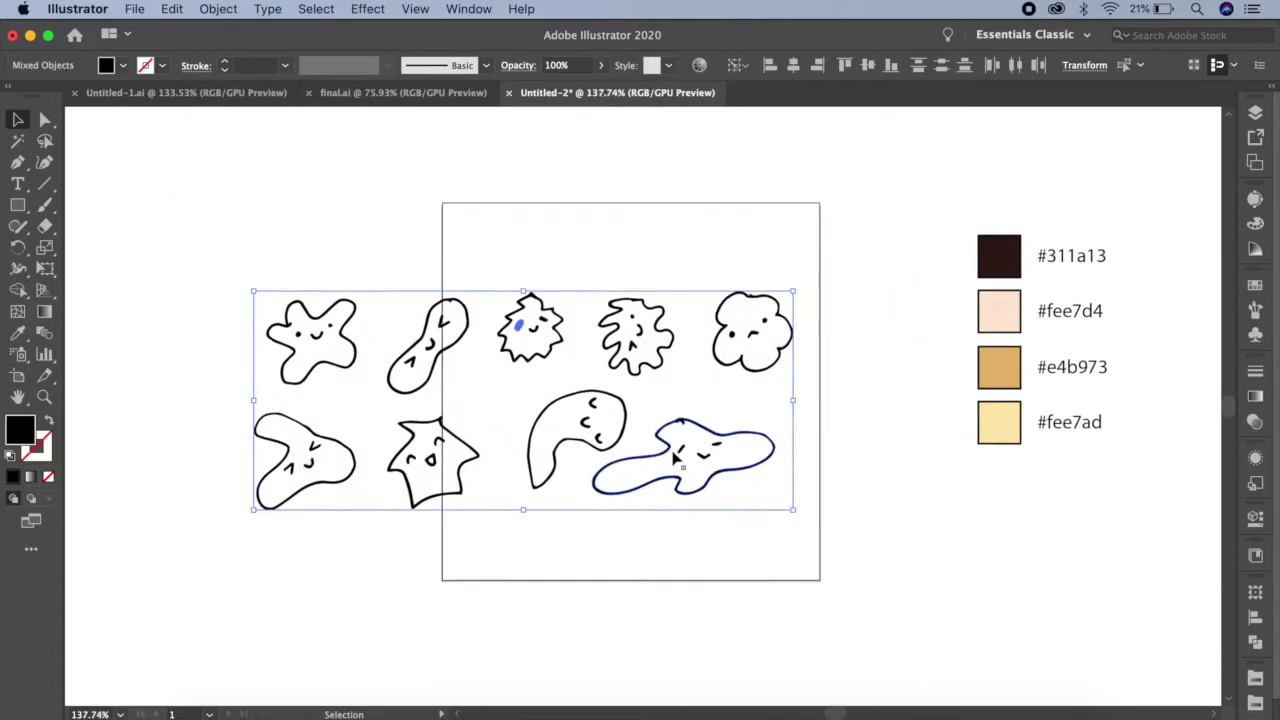
scroll(690, 420, "down", 3)
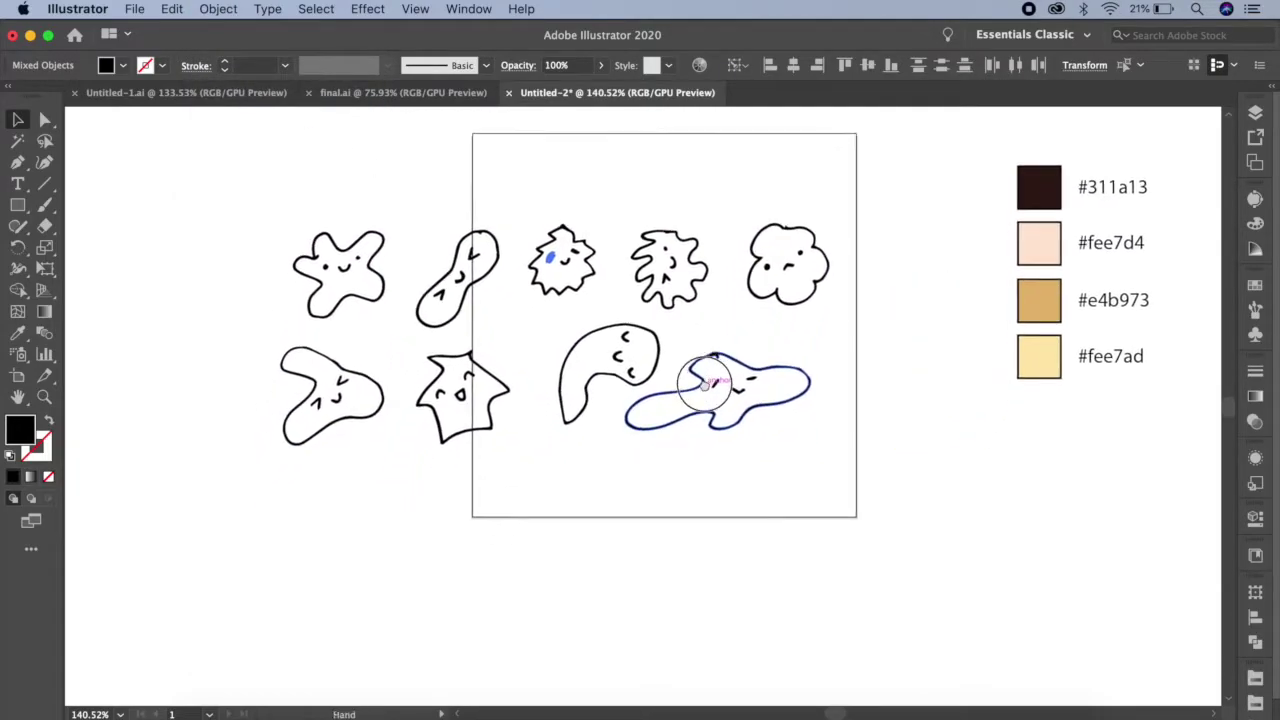
left_click(195, 247)
Step: Copy the star, cloud and pointed blobs below the artwork and scale them to half size
left_click(361, 264)
left_click_drag(361, 264, 305, 584)
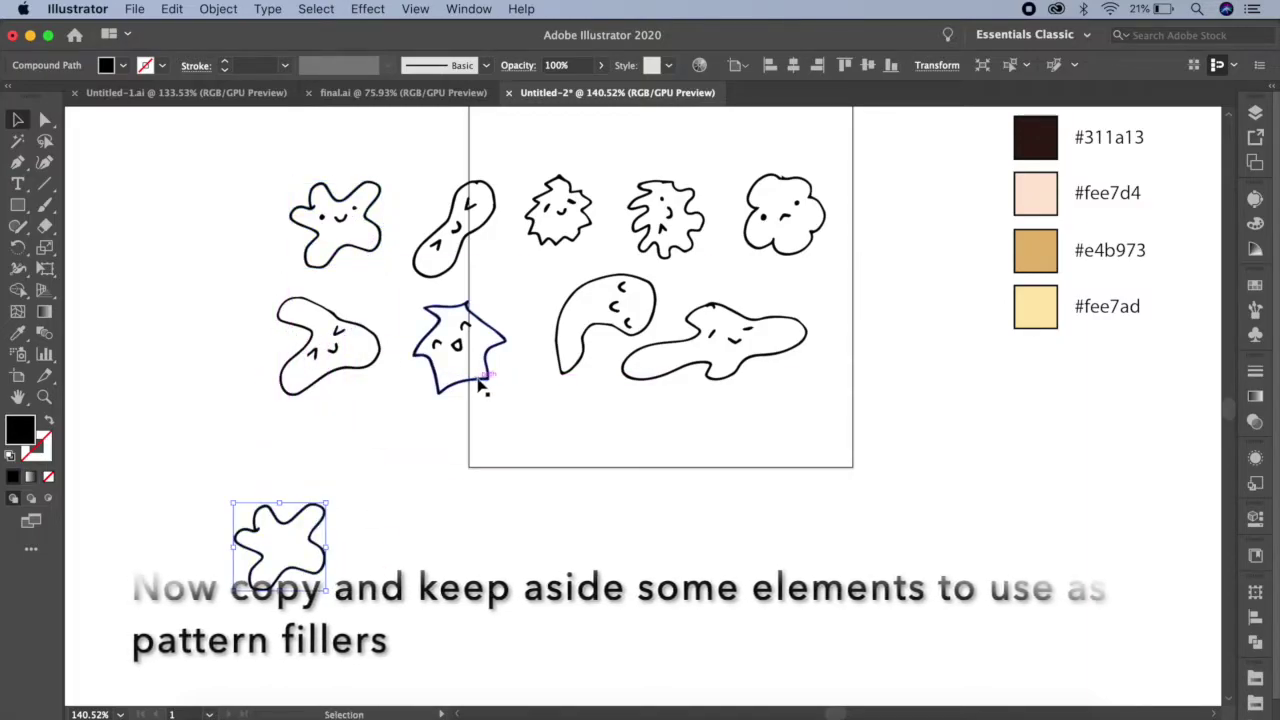
left_click(778, 250)
left_click_drag(778, 250, 386, 593)
left_click_drag(484, 383, 532, 590)
left_click_drag(214, 490, 566, 621)
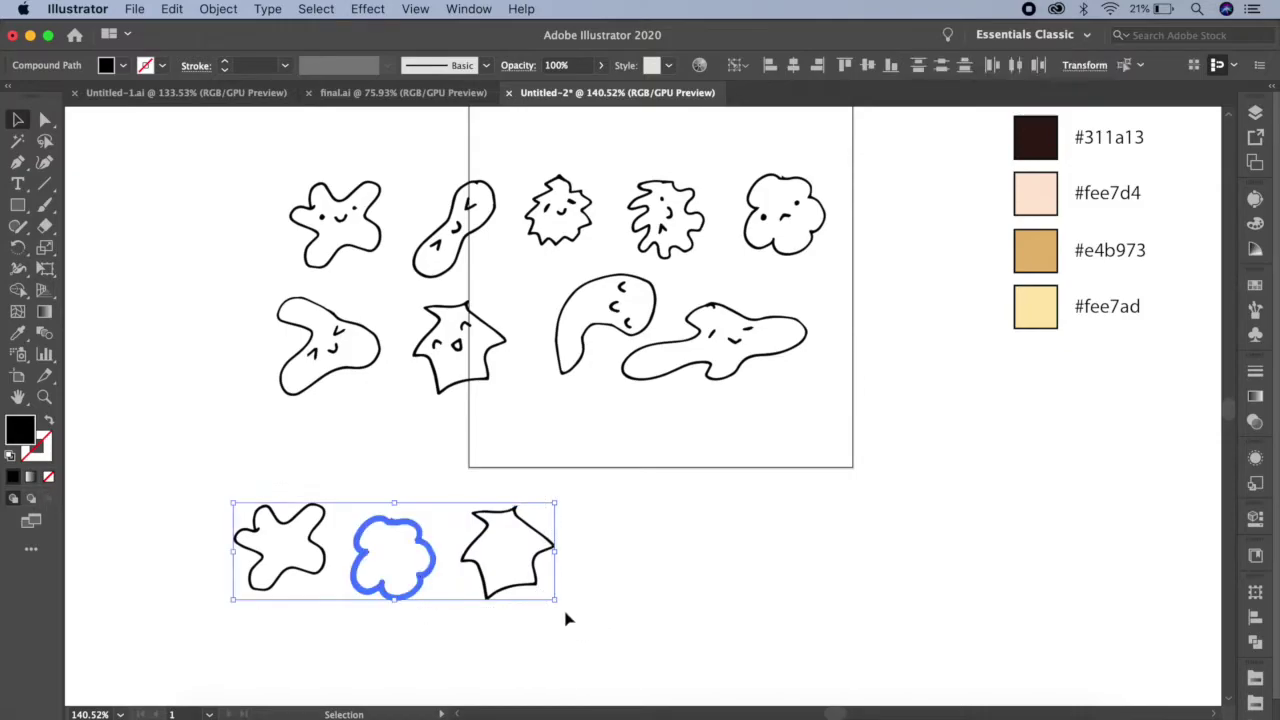
left_click_drag(557, 600, 396, 551)
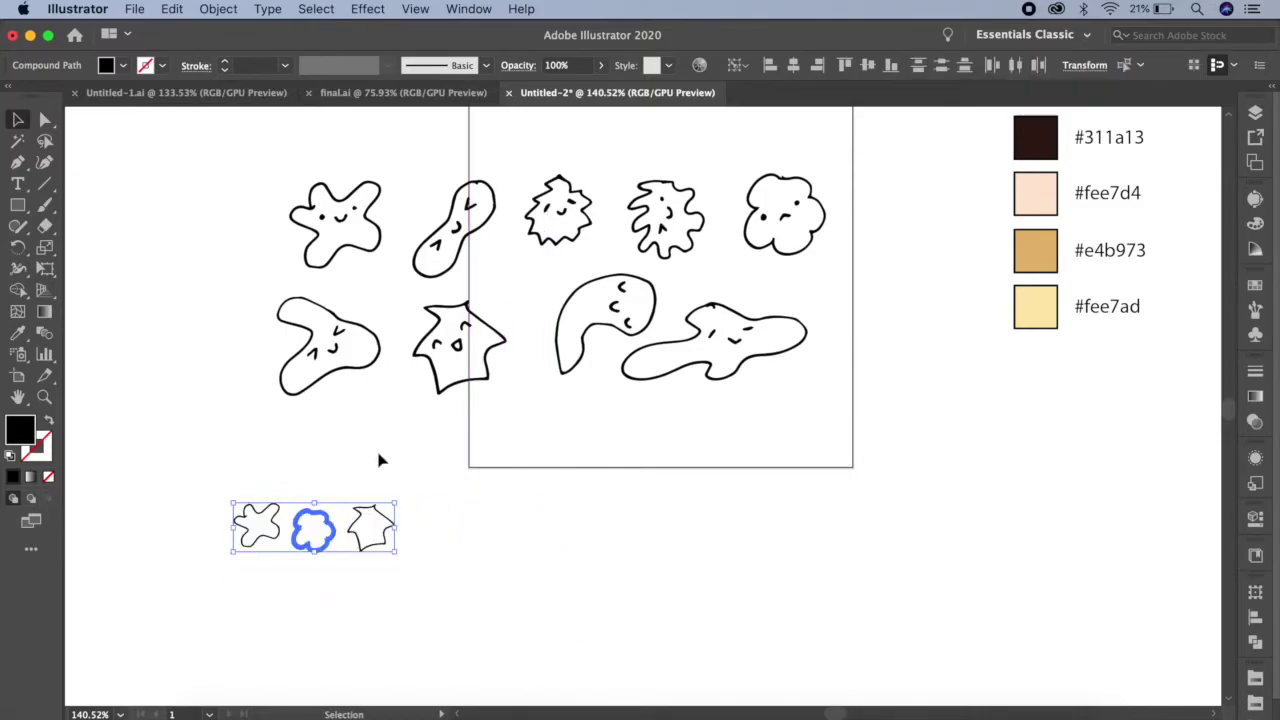
key("super+a")
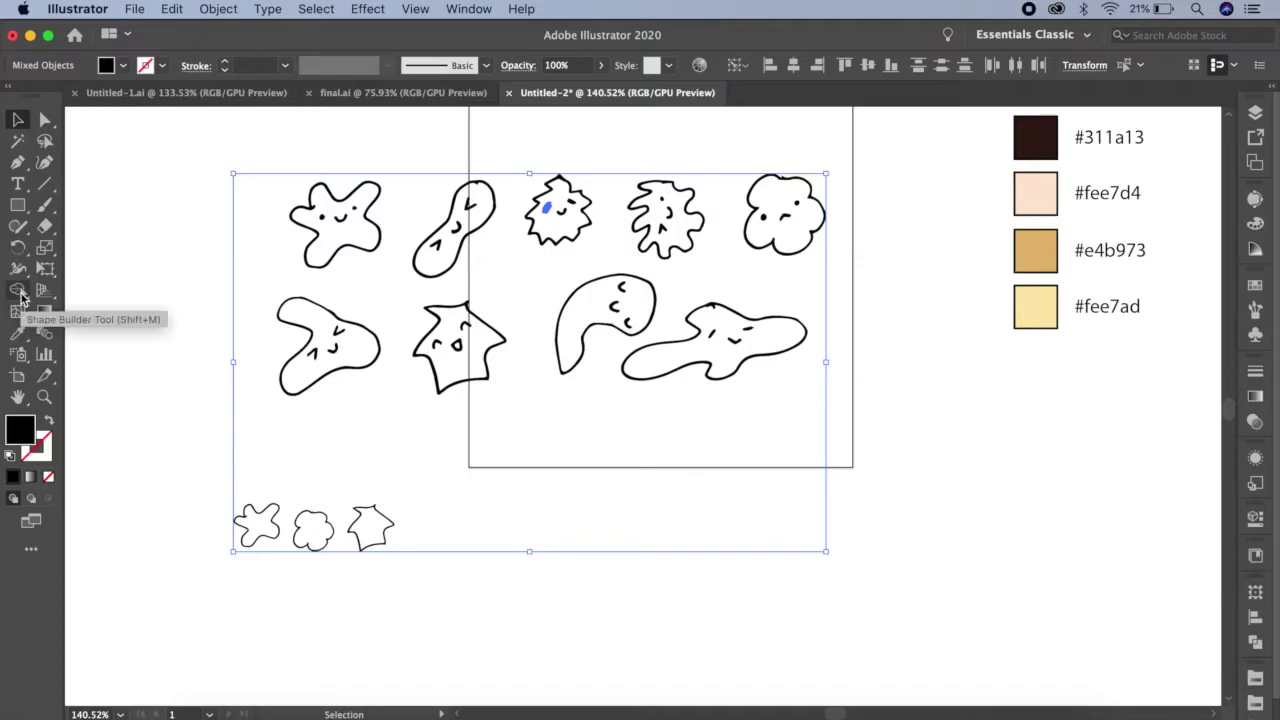
Step: With Shape Builder, fill the star, spiky, long and small cloud blobs tan
left_click(20, 293)
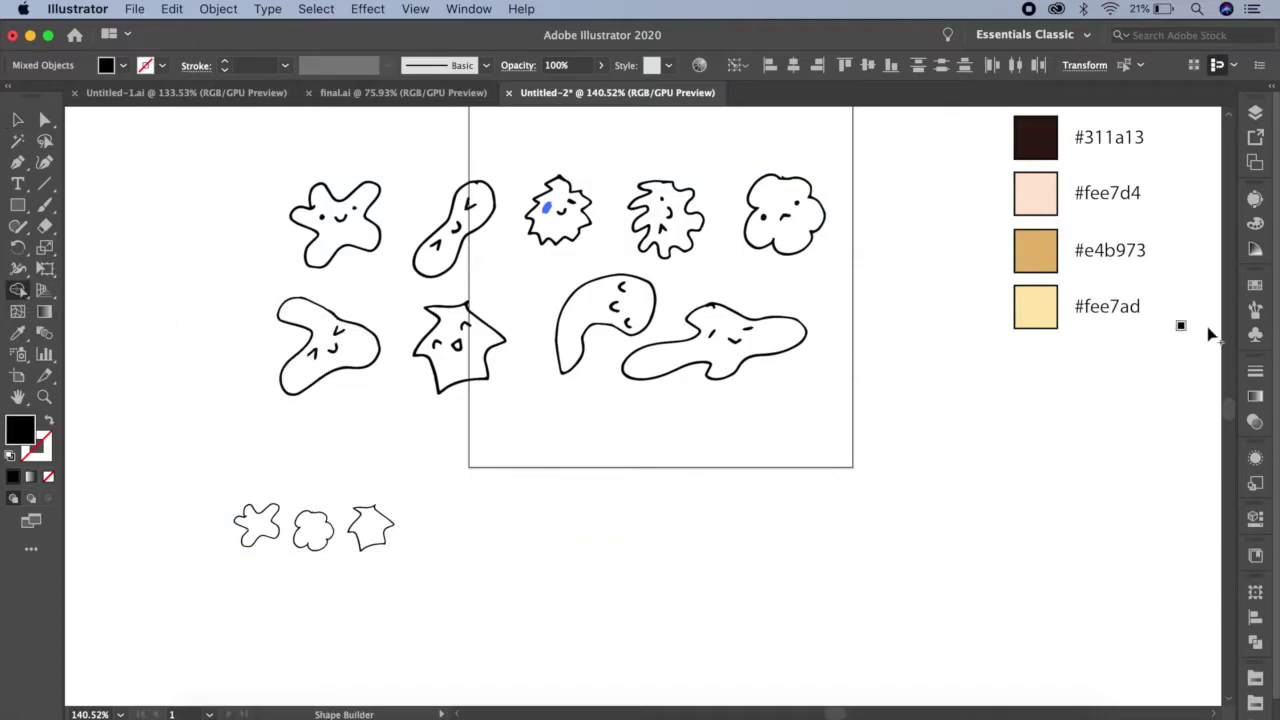
left_click(1256, 287)
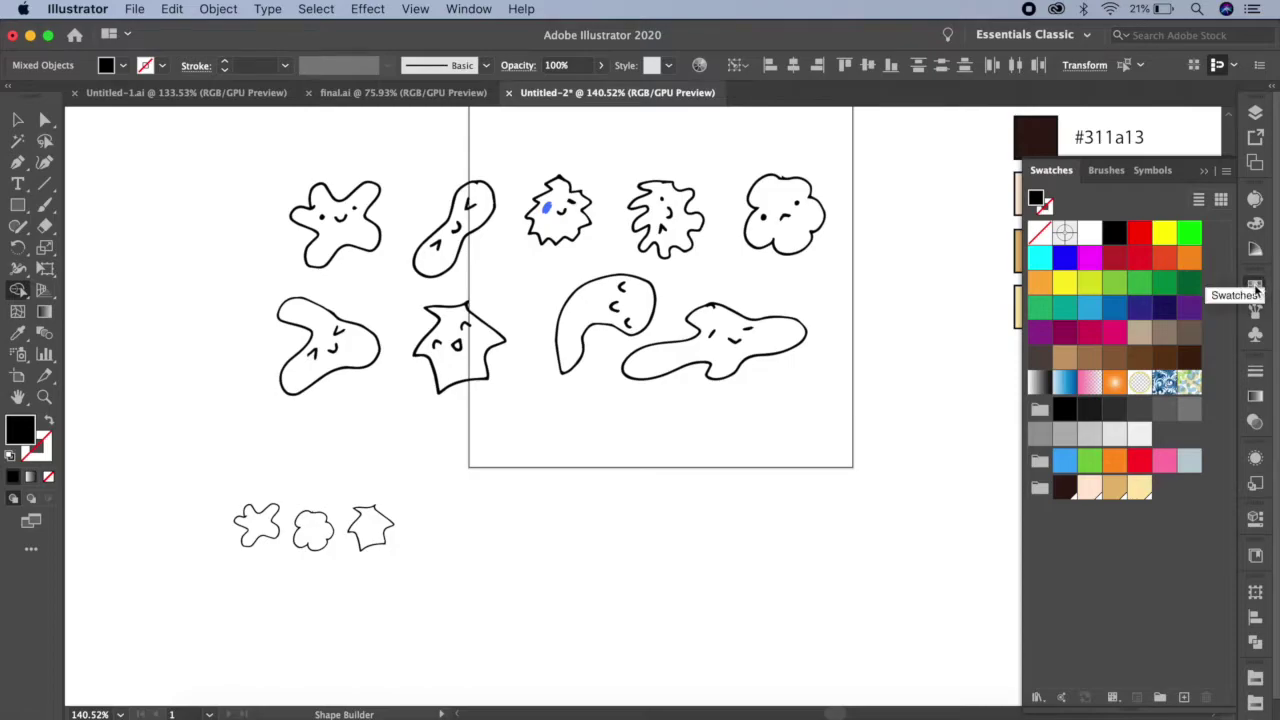
left_click_drag(1117, 488, 523, 291)
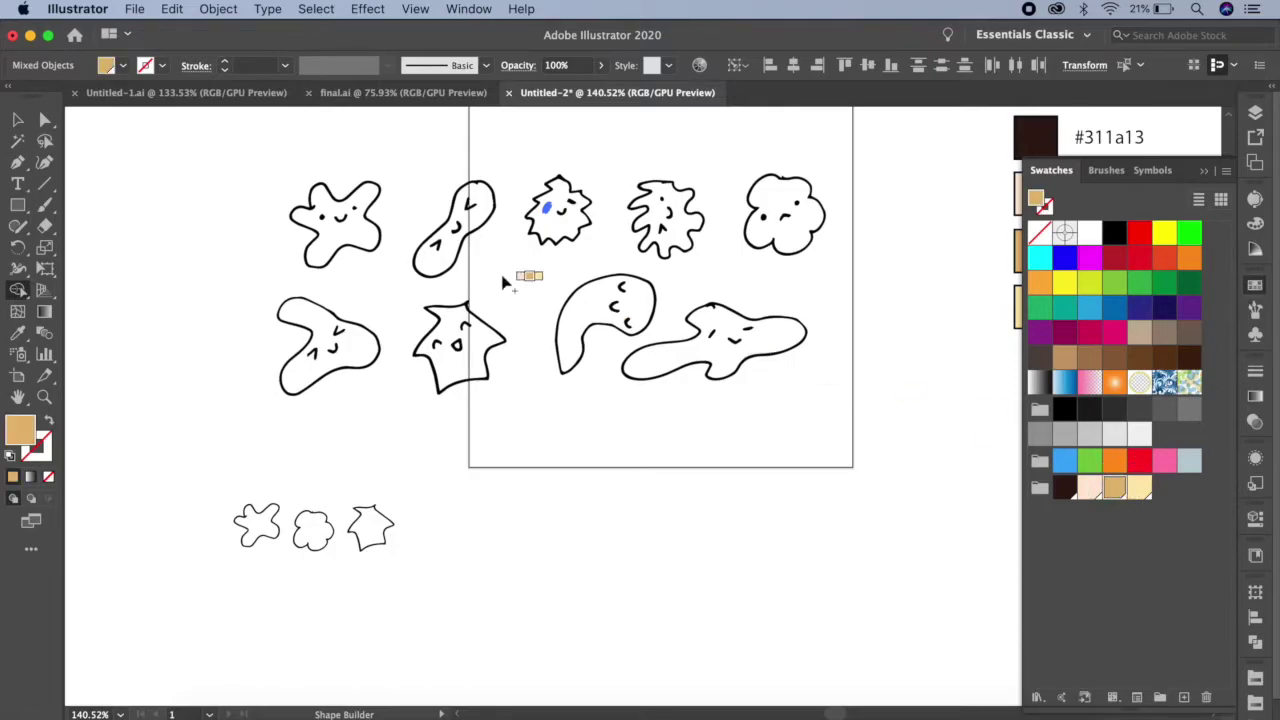
left_click(365, 188)
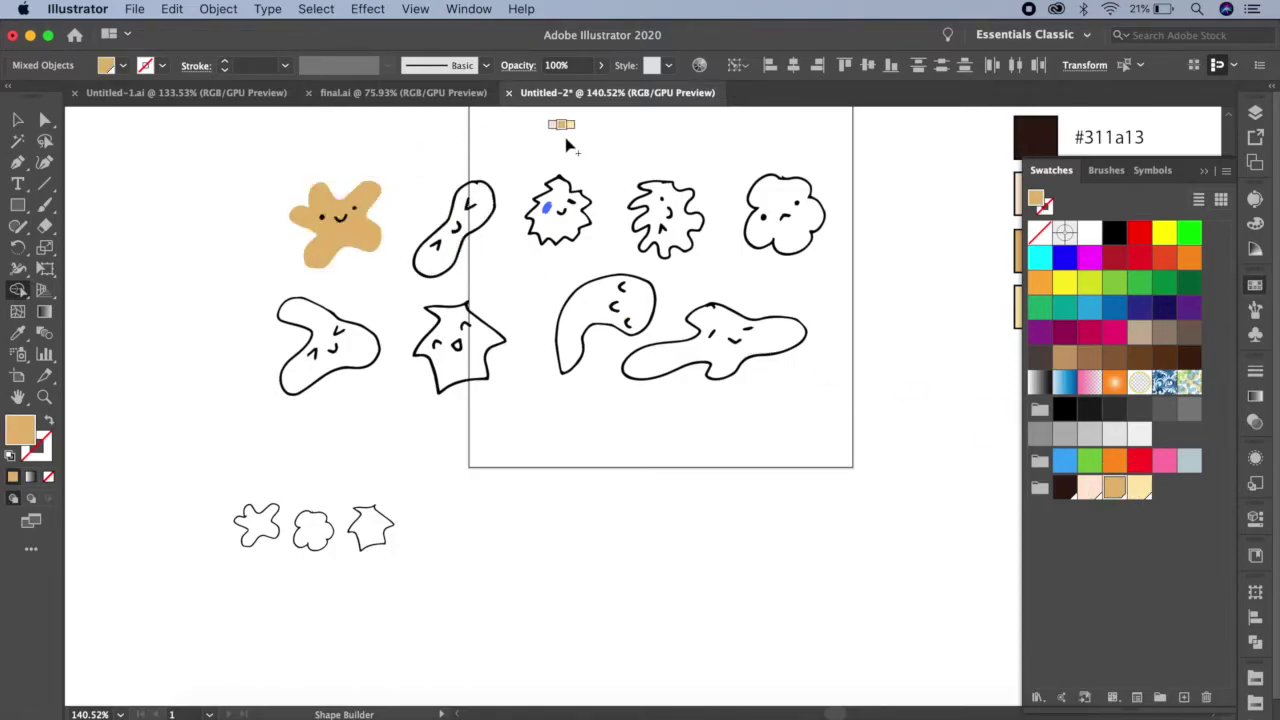
left_click(560, 196)
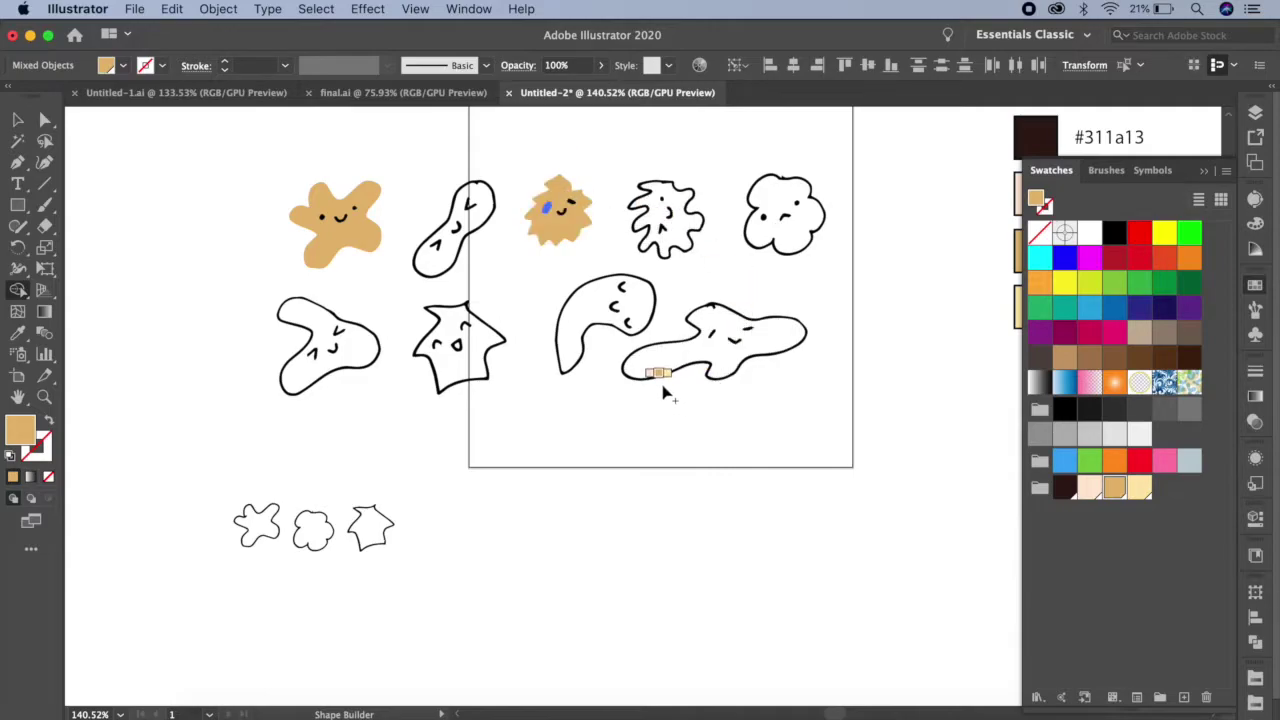
left_click(665, 362)
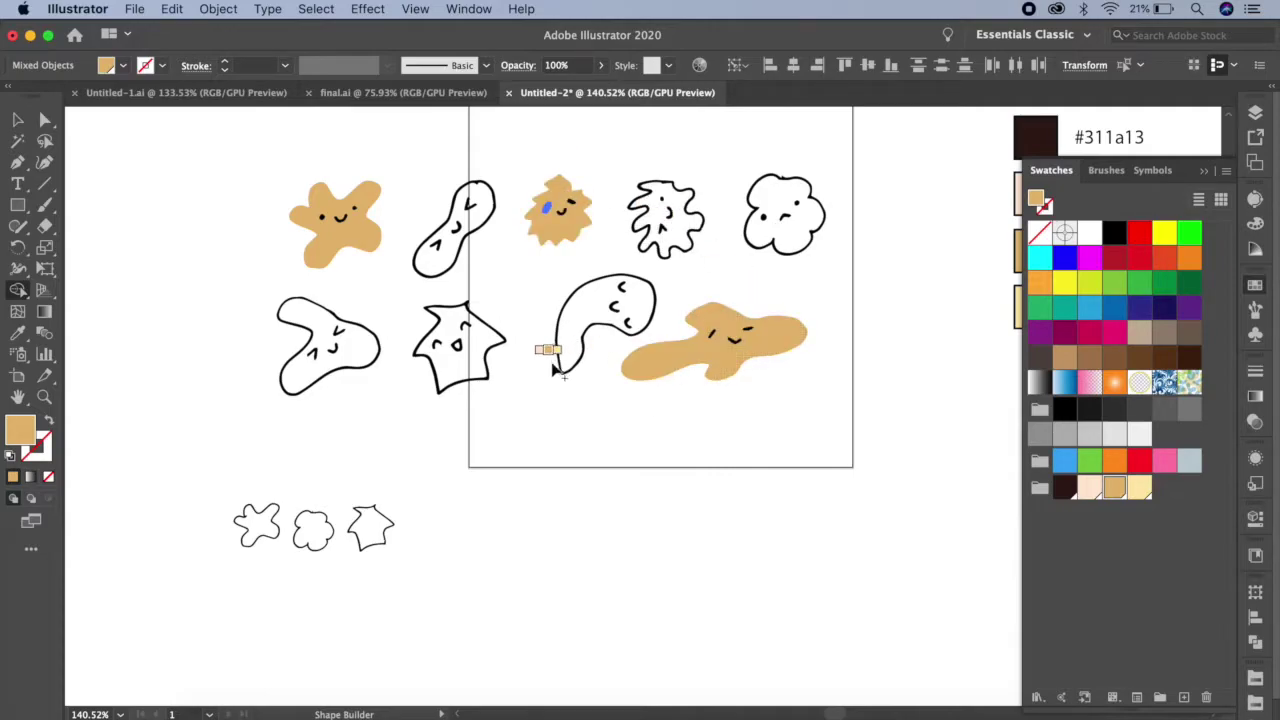
left_click(318, 522)
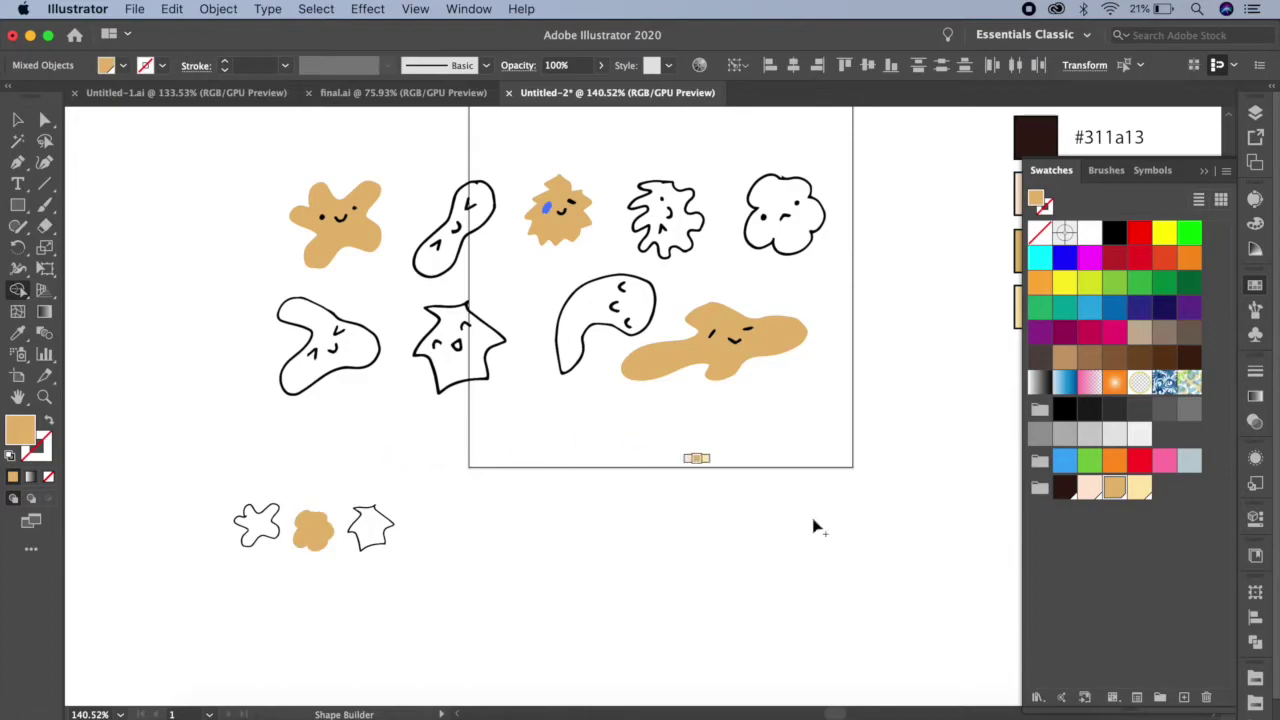
Step: Fill the cloud, peanut, house-shaped and small lower-left doodles light peach
left_click(1090, 489)
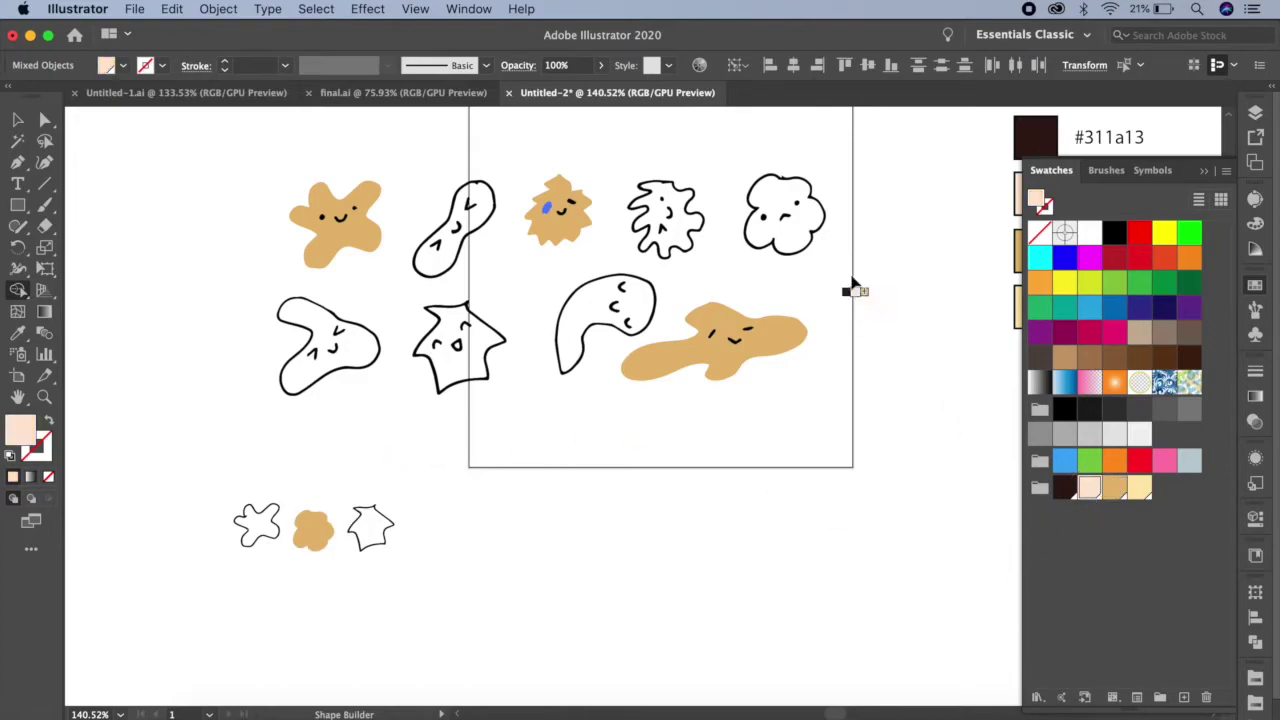
left_click(794, 195)
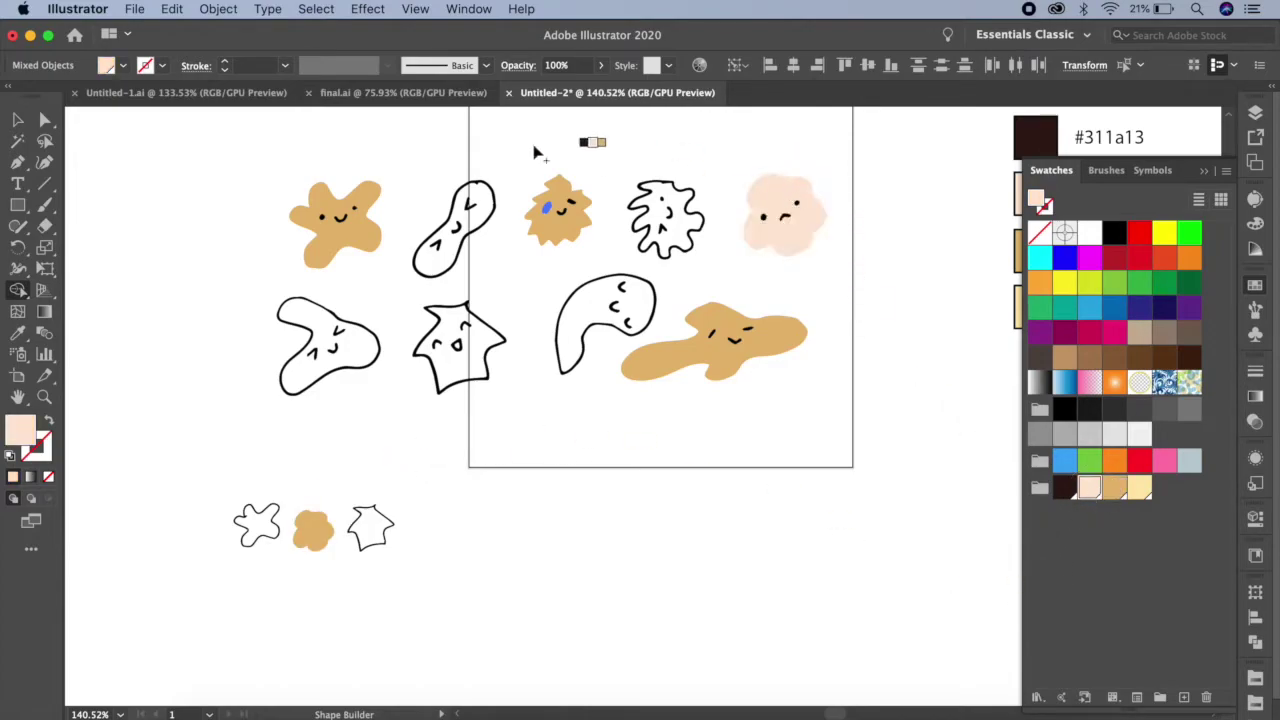
left_click(479, 195)
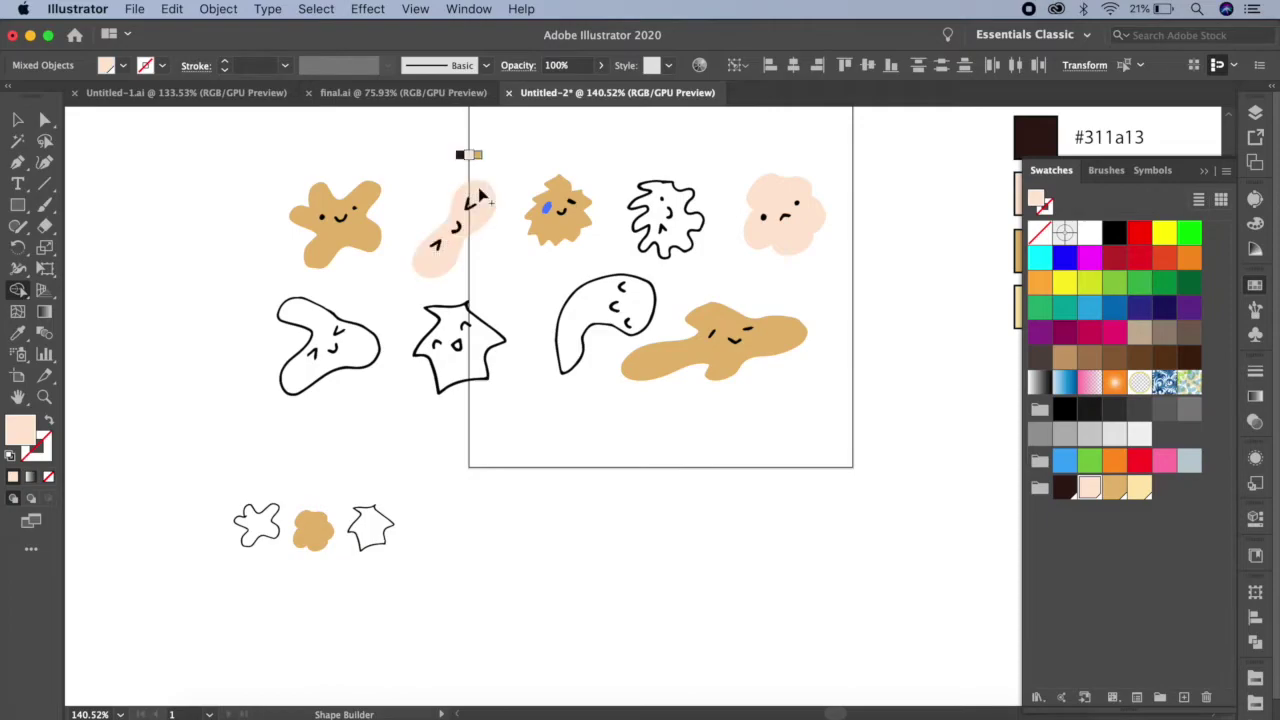
left_click(455, 375)
left_click(268, 510, "alt")
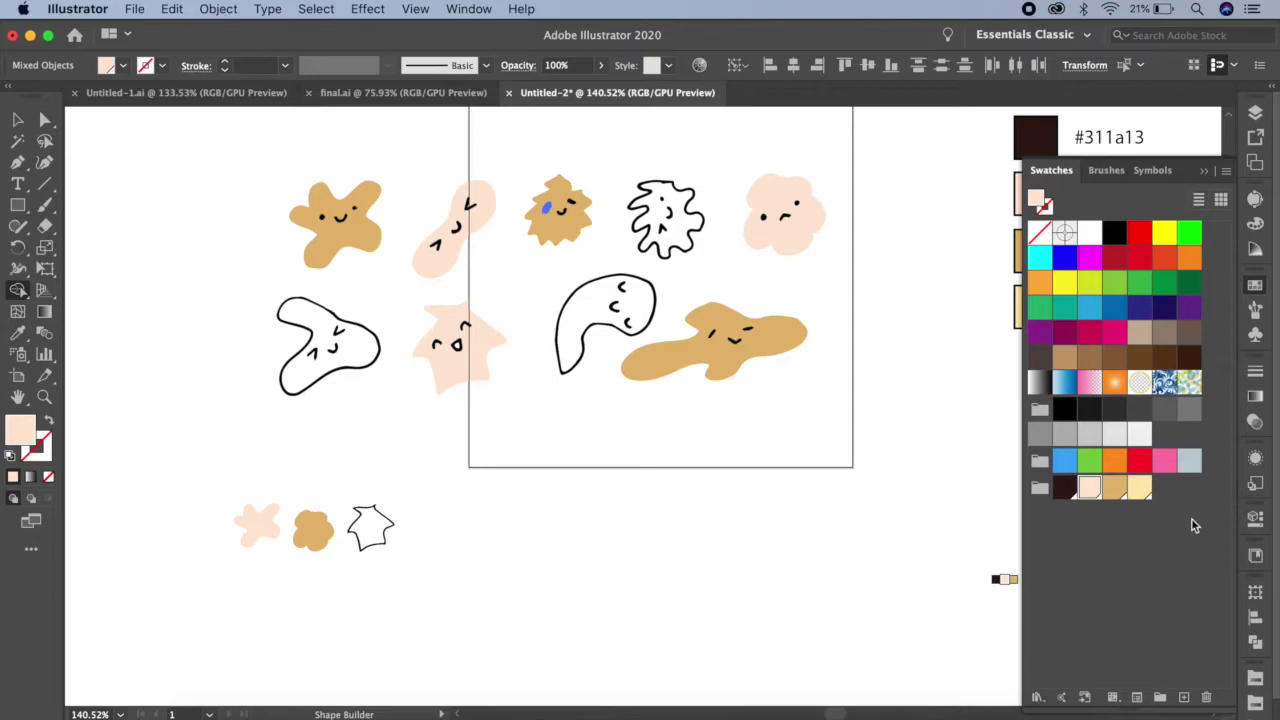
Step: Fill the left blob, crescent, squiggly leaf and small lower shape pale yellow
left_click(340, 360)
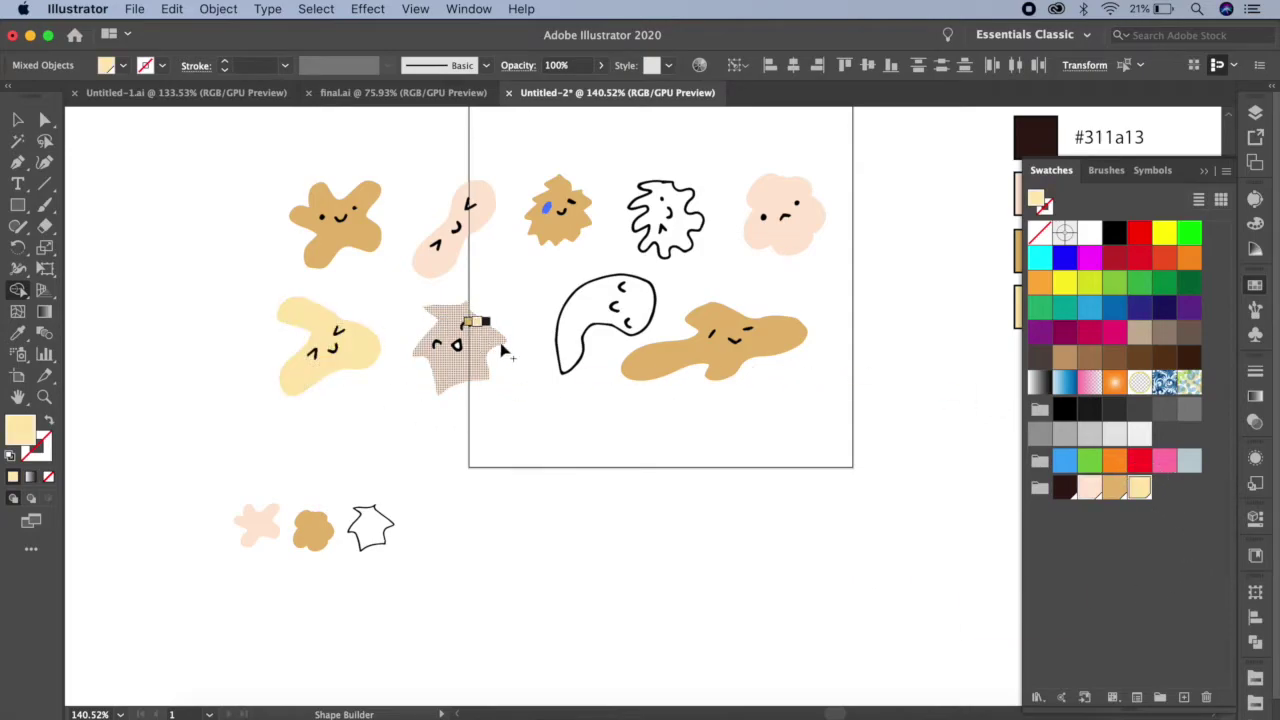
left_click(563, 325)
left_click(690, 245)
left_click(384, 513)
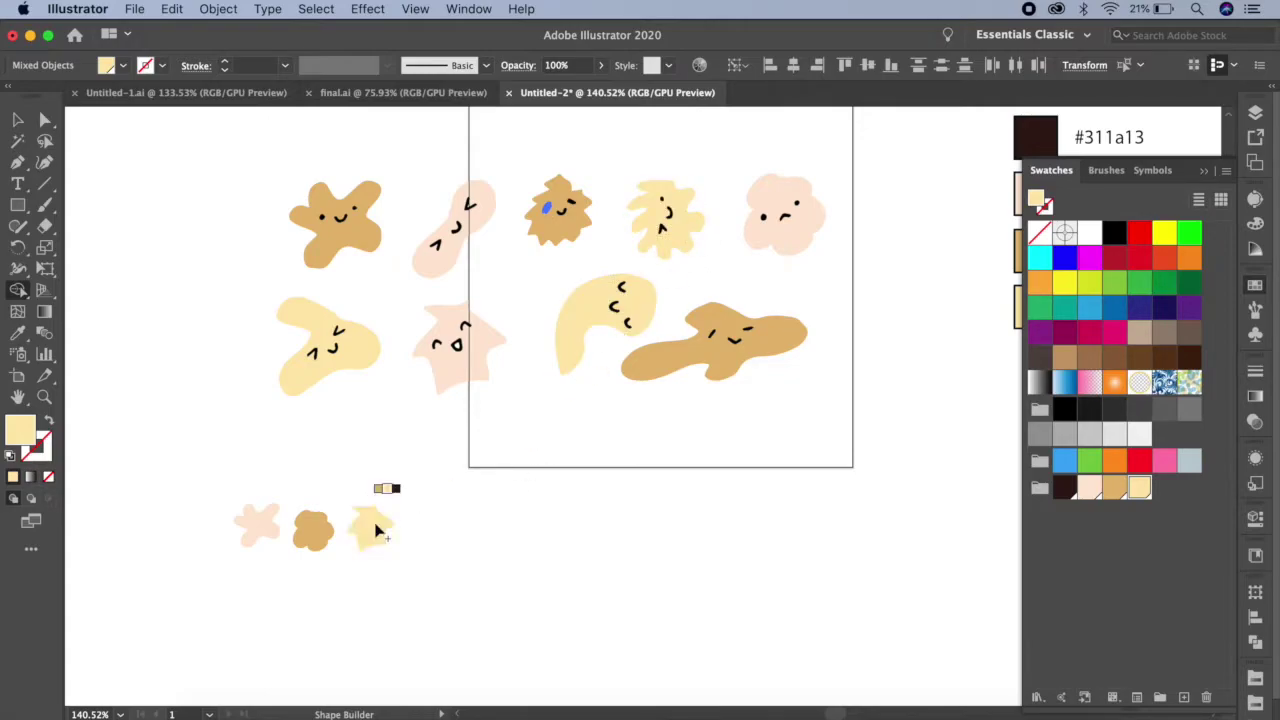
Step: Select all parts of the tan star doodle and group them
left_click(22, 117)
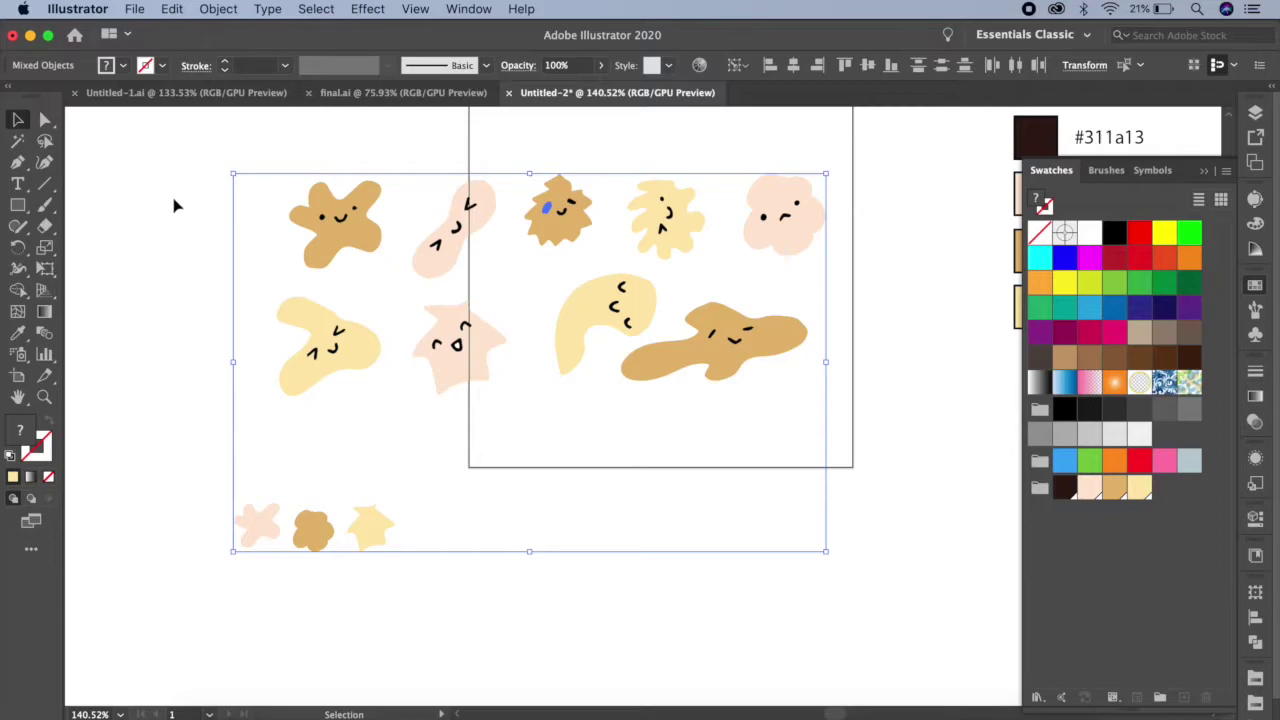
left_click(209, 252)
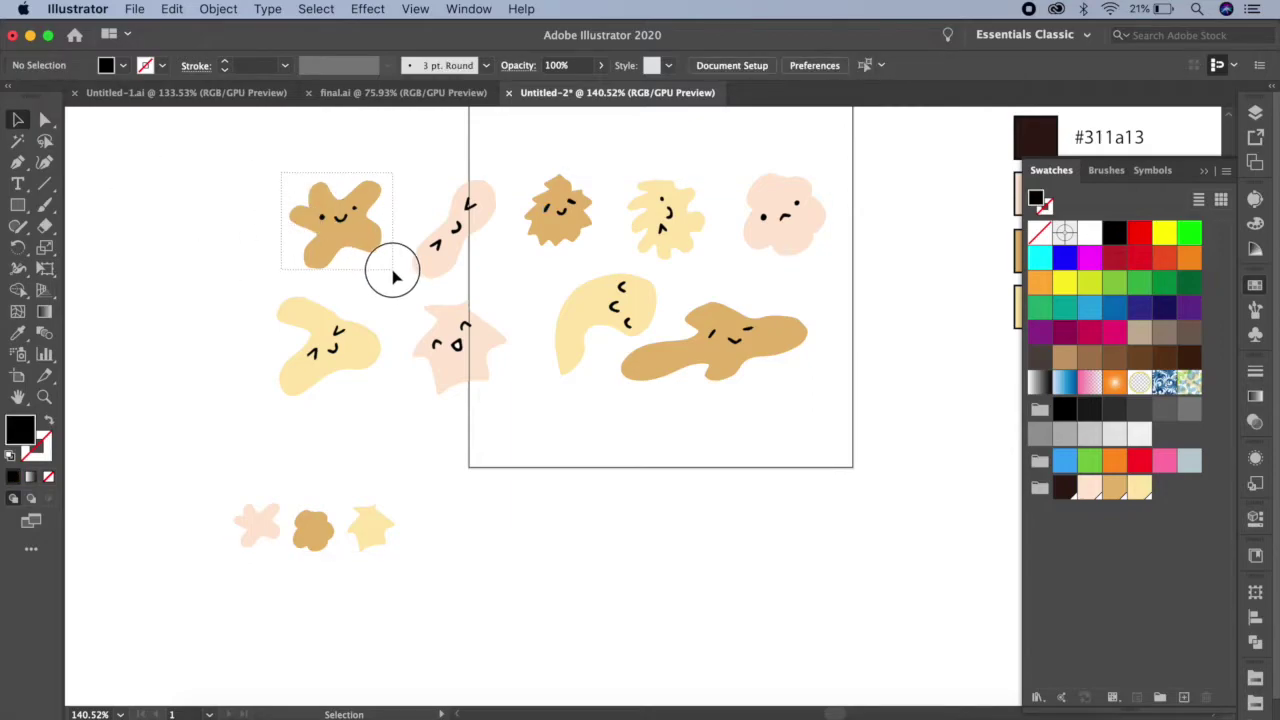
left_click_drag(357, 242, 394, 277)
left_click(205, 10)
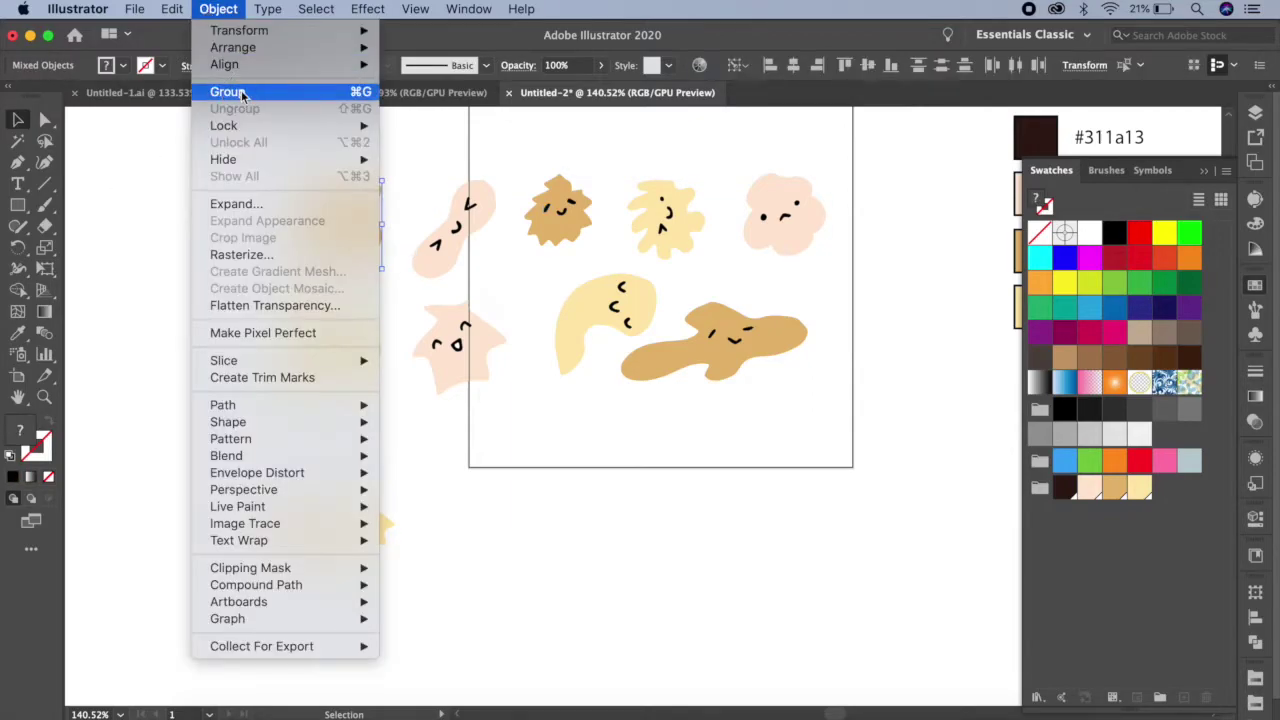
left_click(242, 90)
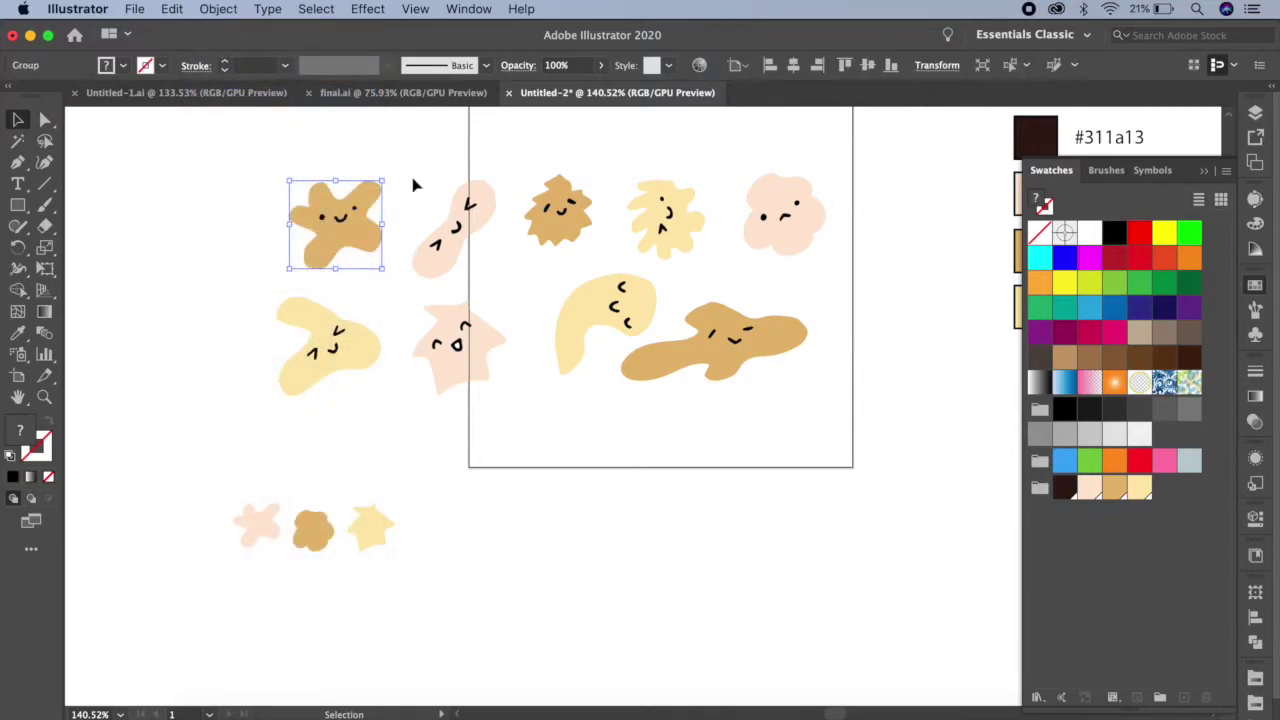
Step: Group the peanut, spiky, leaf and cloud doodles each with its face marks
left_click(500, 270)
left_click(218, 9)
left_click(241, 90)
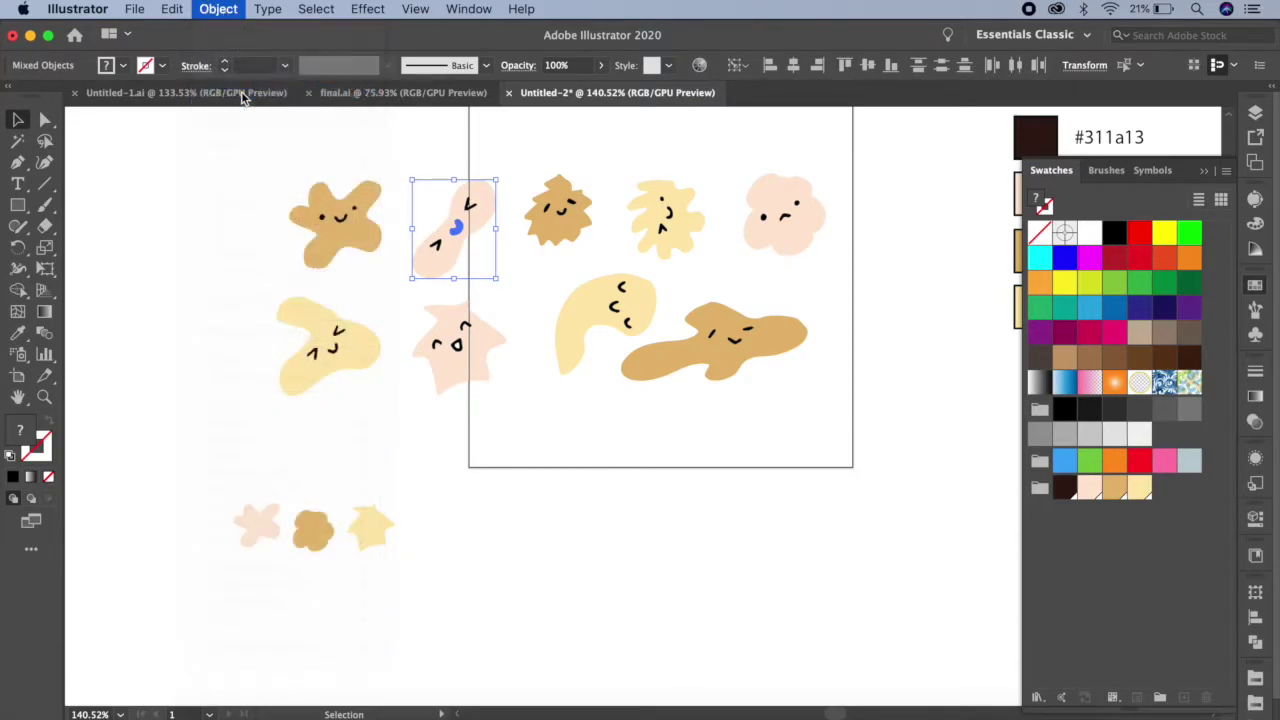
left_click(590, 244)
key("super+g")
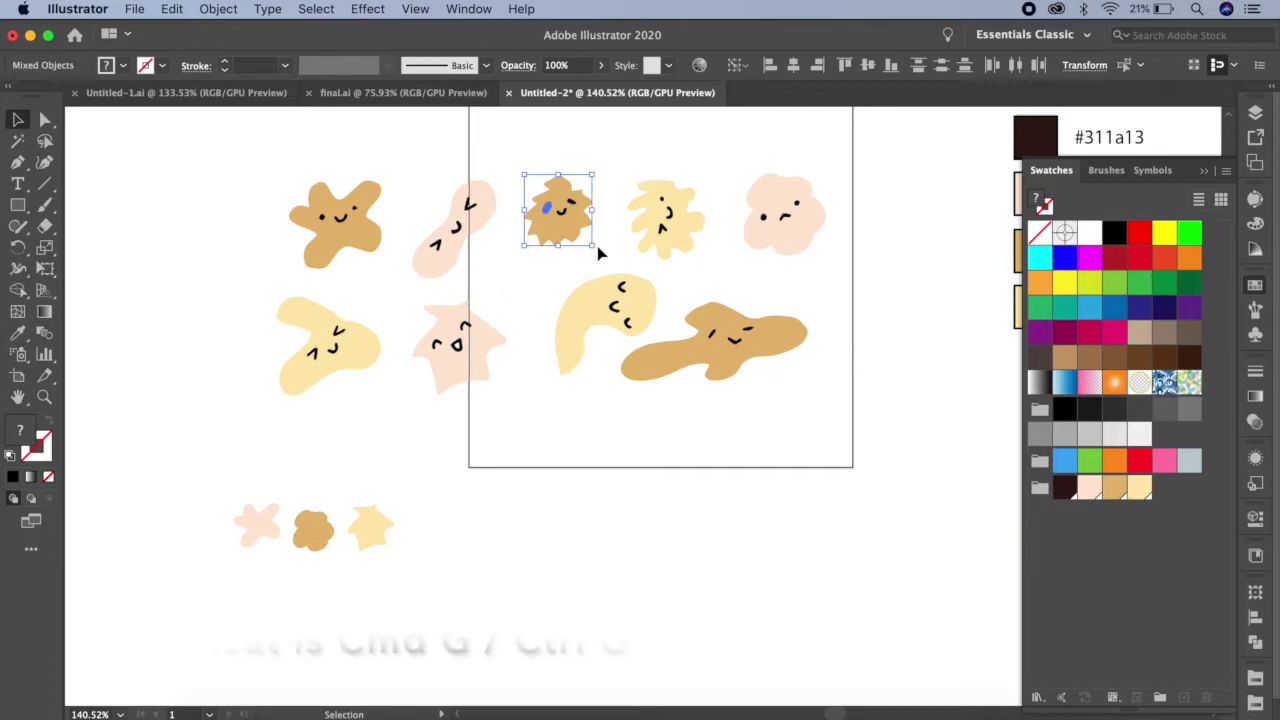
left_click(594, 251)
left_click_drag(651, 217, 702, 262)
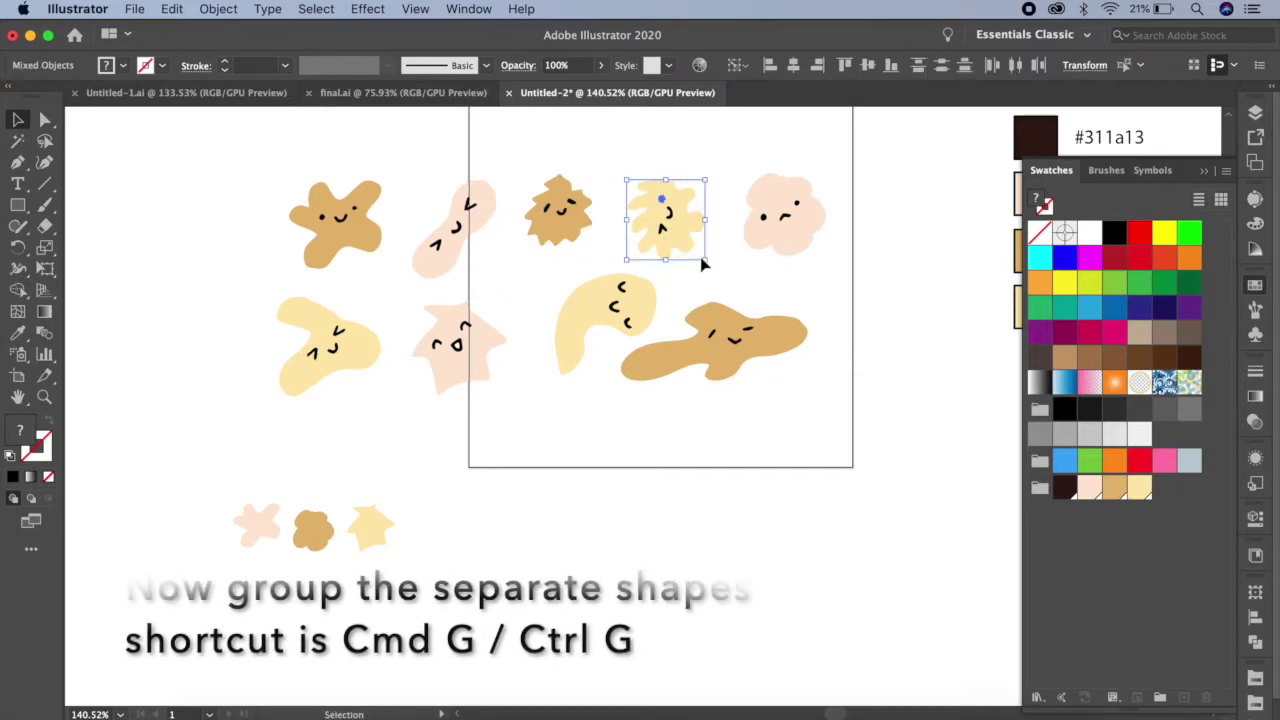
key("super+g")
left_click_drag(797, 240, 823, 257)
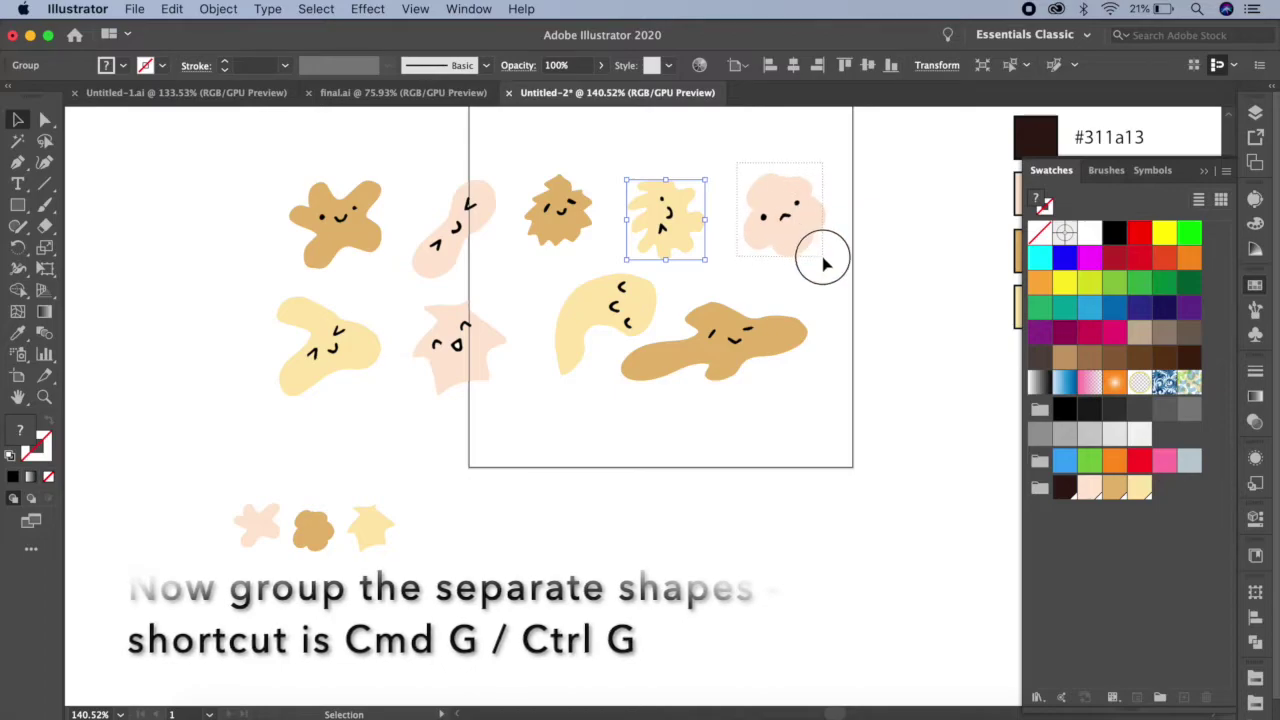
key("super+g")
Step: Group the left yellow blob, pink star, yellow crescent and tan puddle doodles individually
left_click_drag(266, 286, 384, 394)
key("super+g")
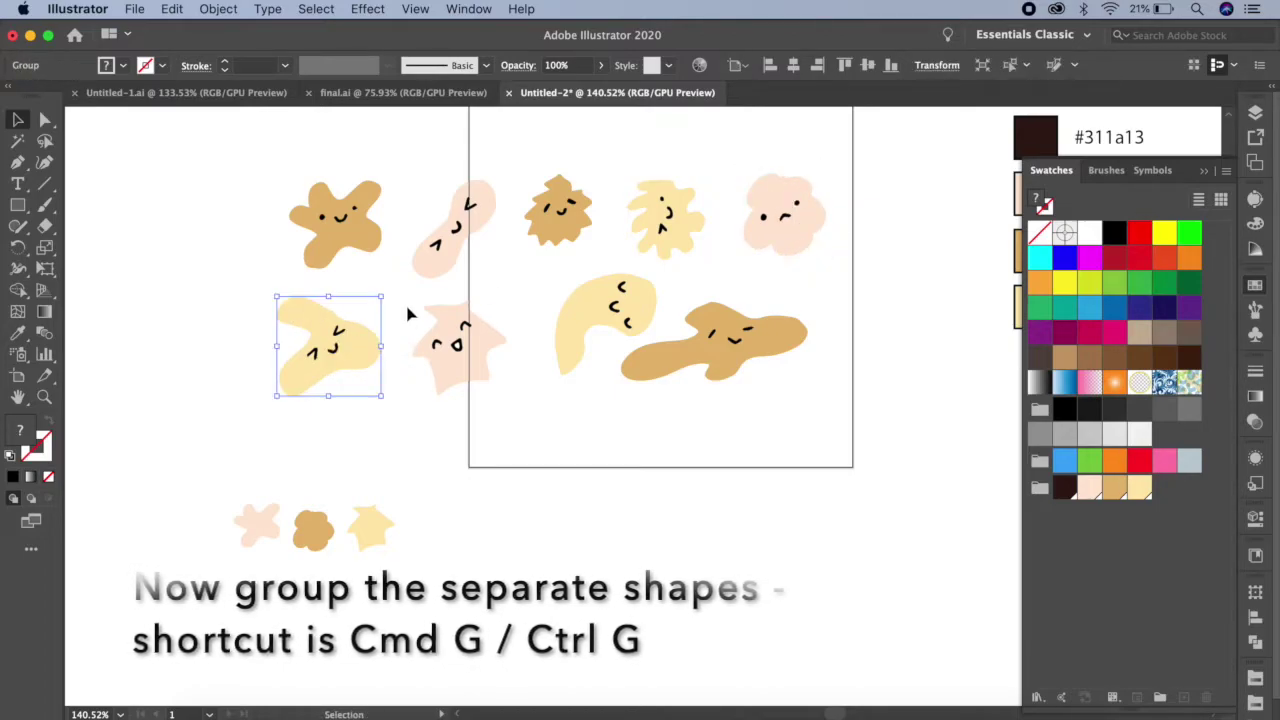
left_click_drag(408, 298, 506, 411, "shift")
key("super+g")
left_click_drag(552, 270, 649, 336)
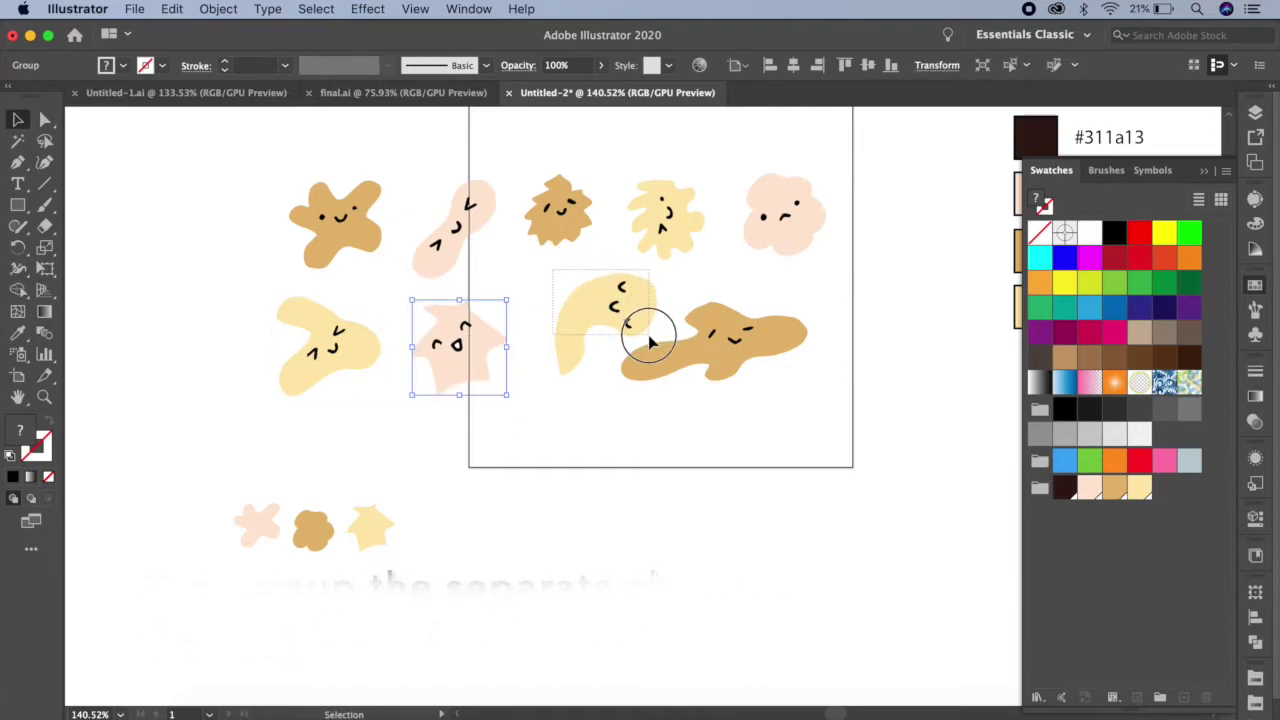
key("super+g")
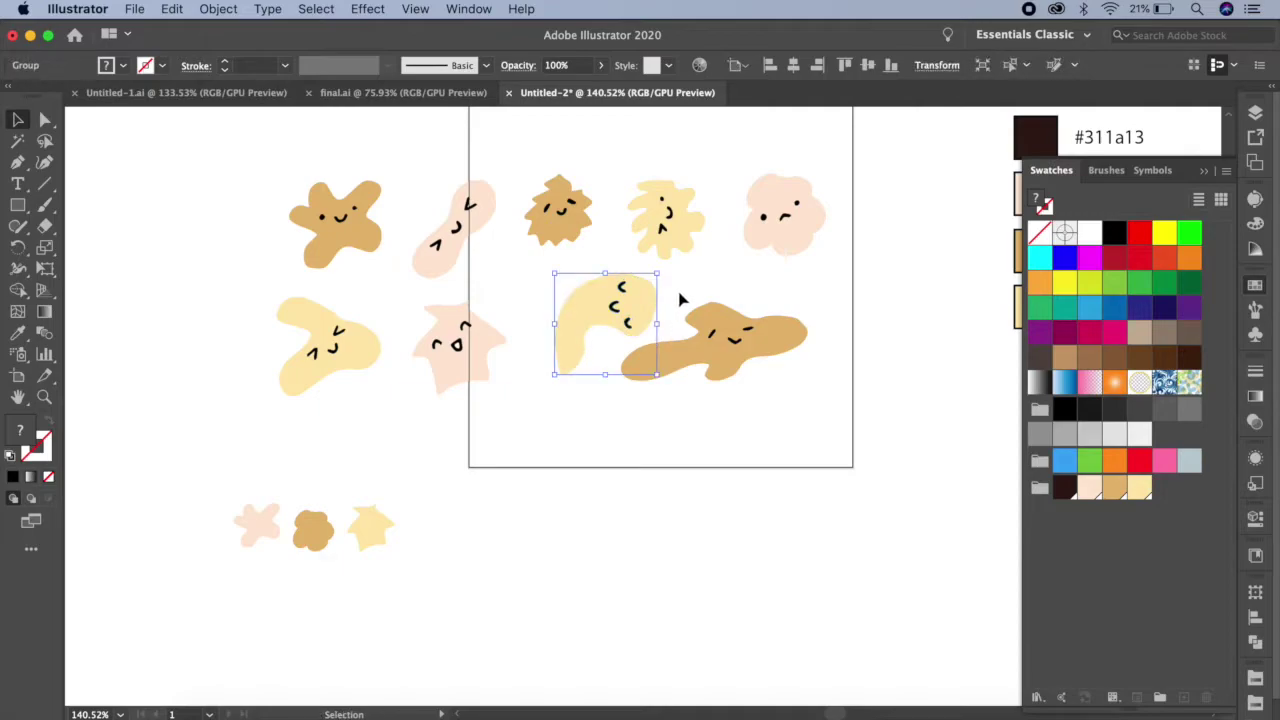
left_click_drag(765, 393, 785, 398)
key("a")
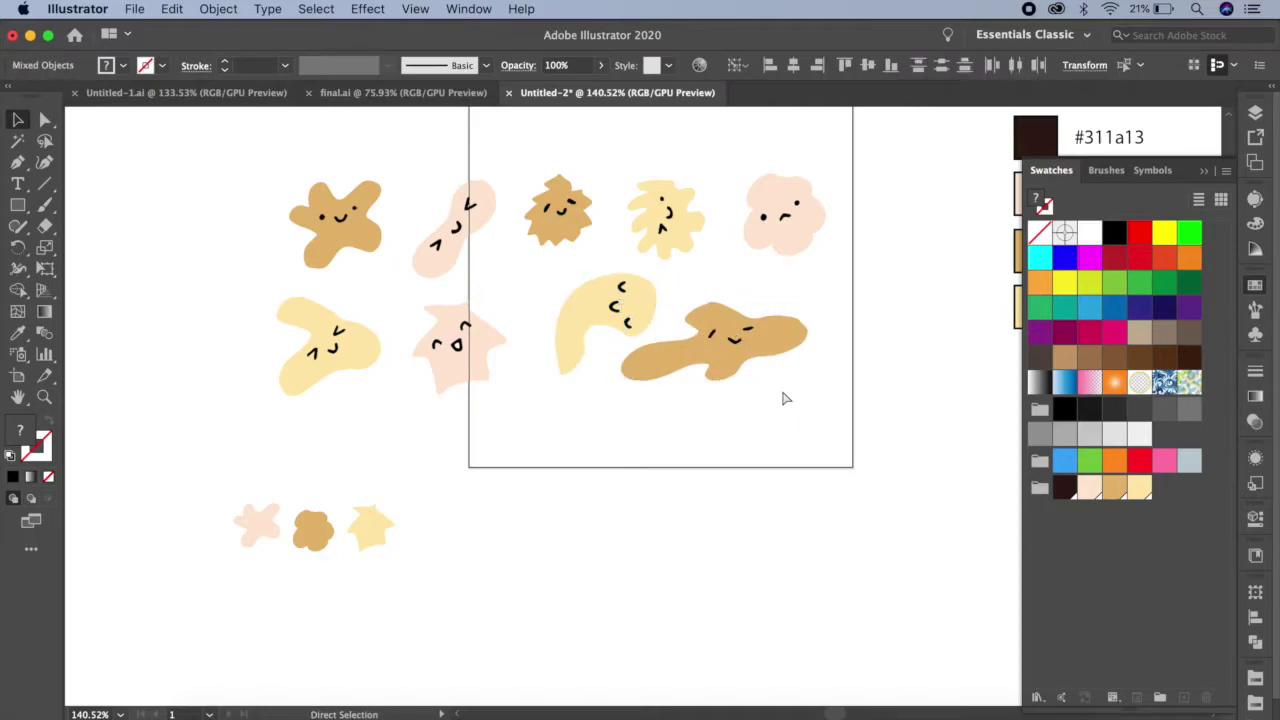
key("super+g")
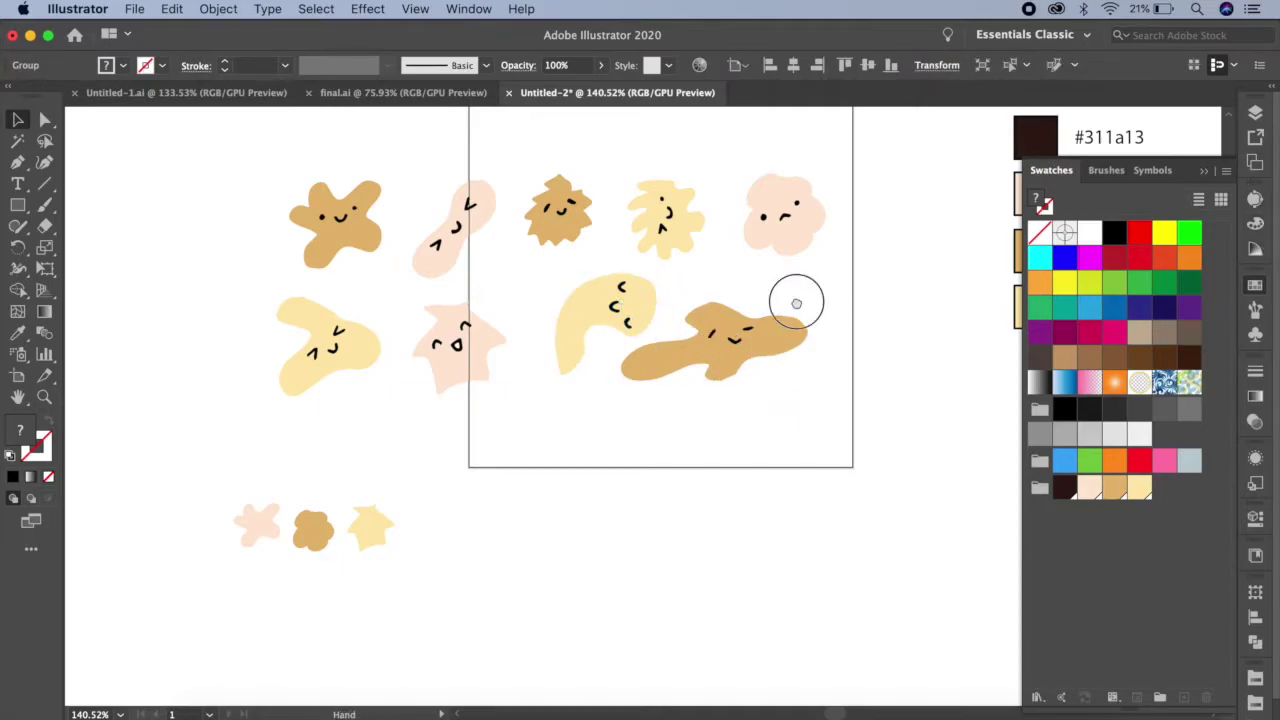
Step: Draw a 200×200 px square centred exactly on the artboard
left_click_drag(794, 297, 760, 370)
left_click(18, 205)
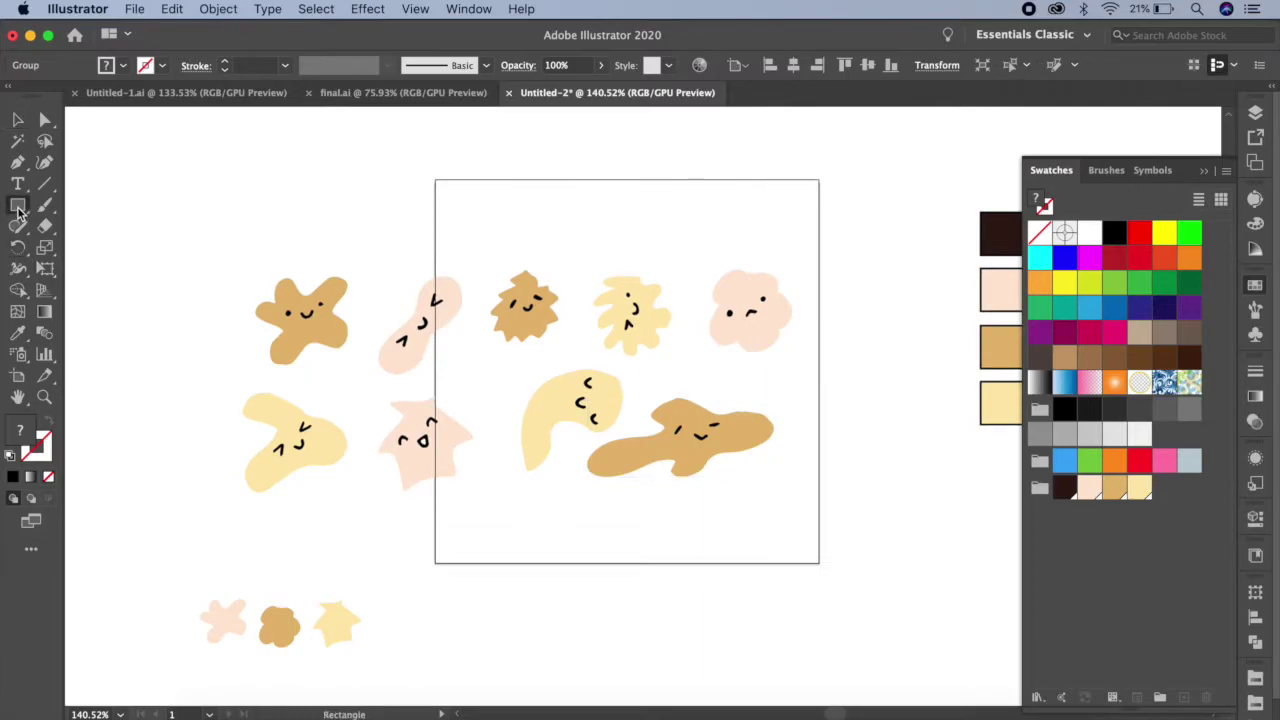
left_click(620, 237)
type("200")
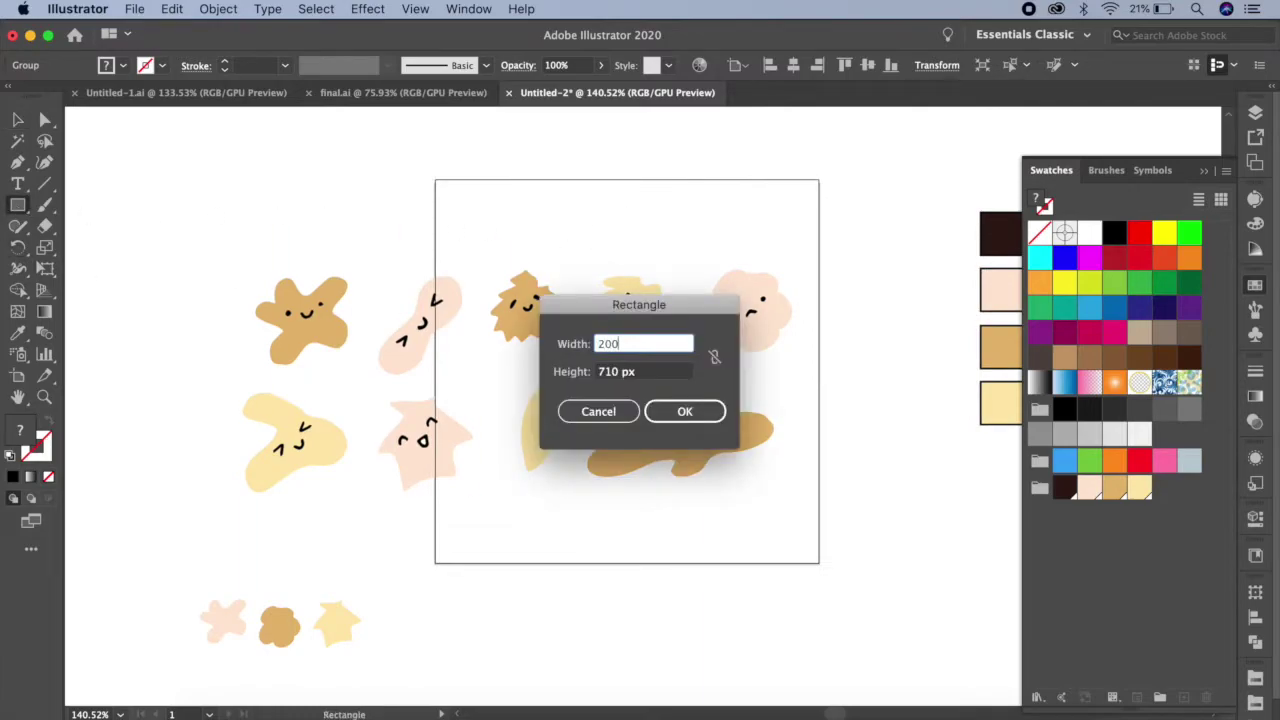
key("Tab")
type("2")
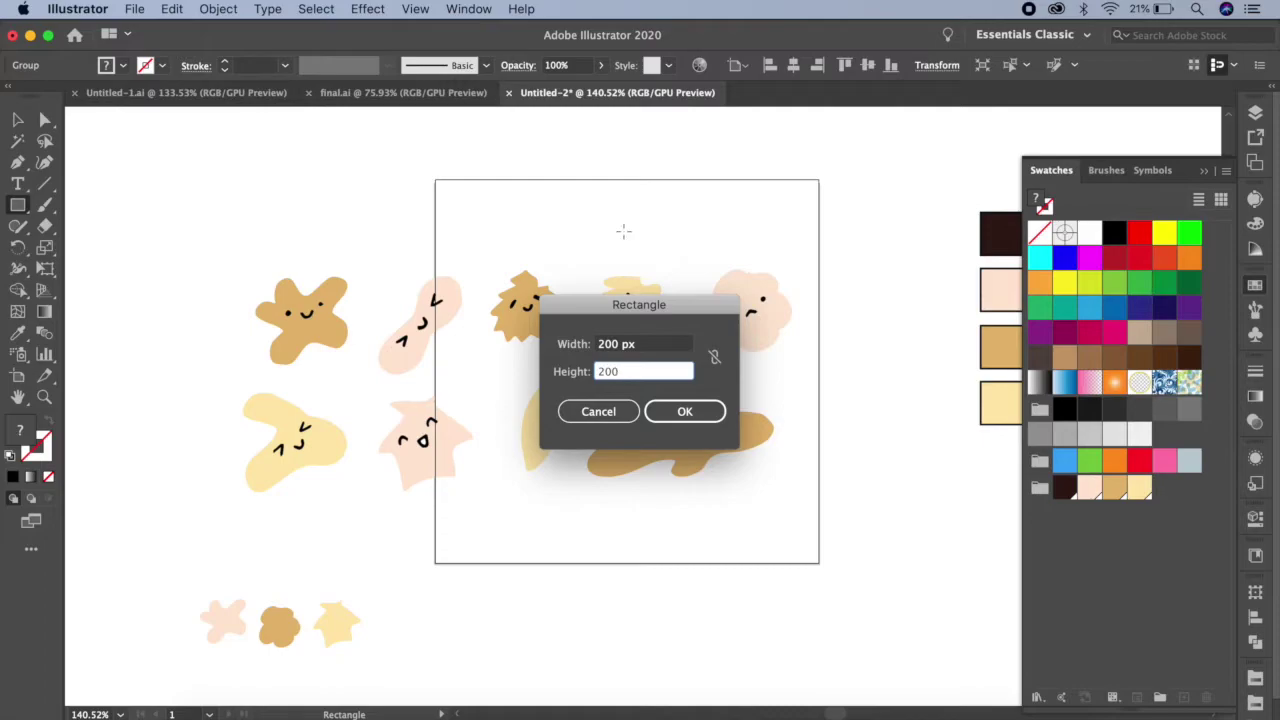
left_click(682, 411)
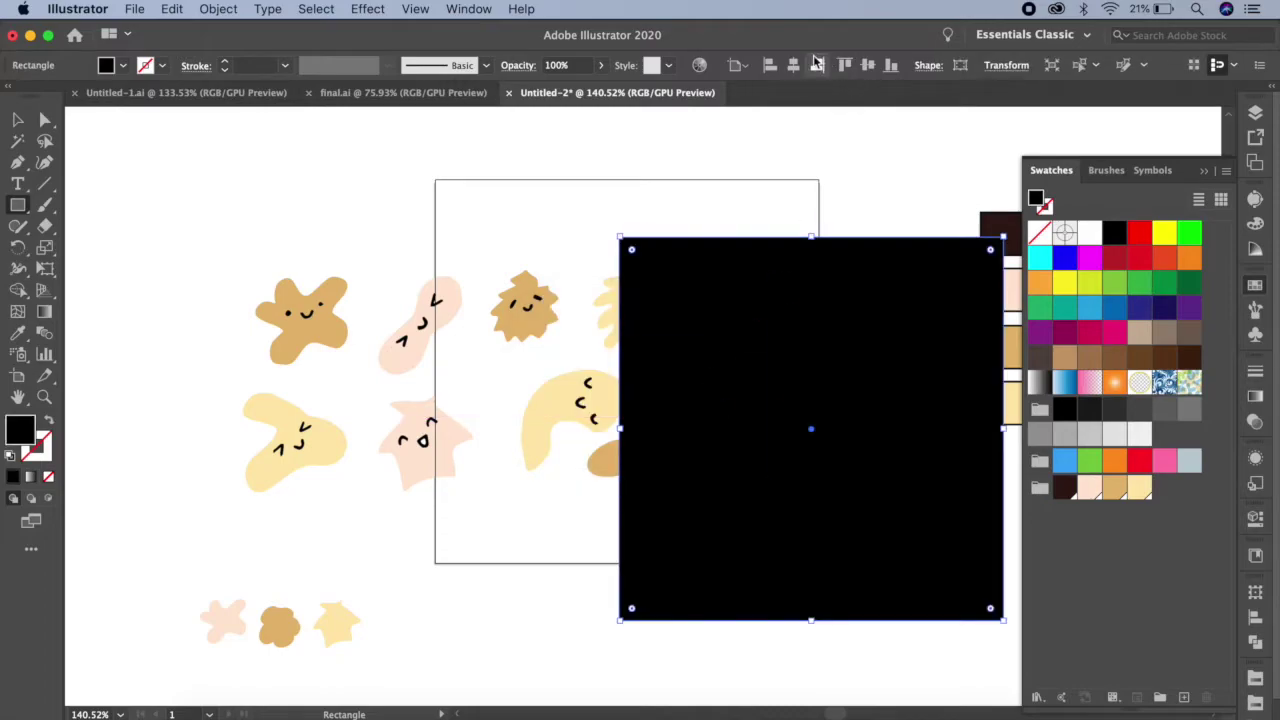
left_click(794, 65)
left_click(867, 65)
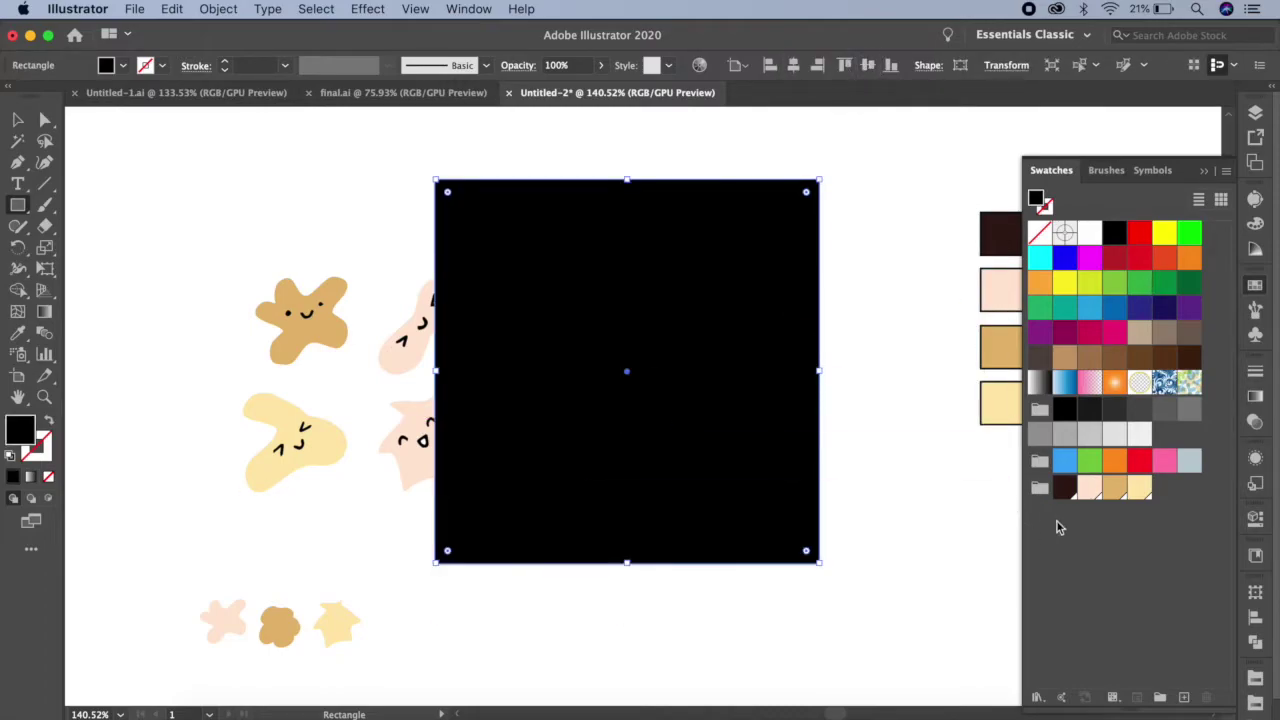
Step: Fill the square dark brown, send it behind the doodles, and lock it
left_click(1065, 490)
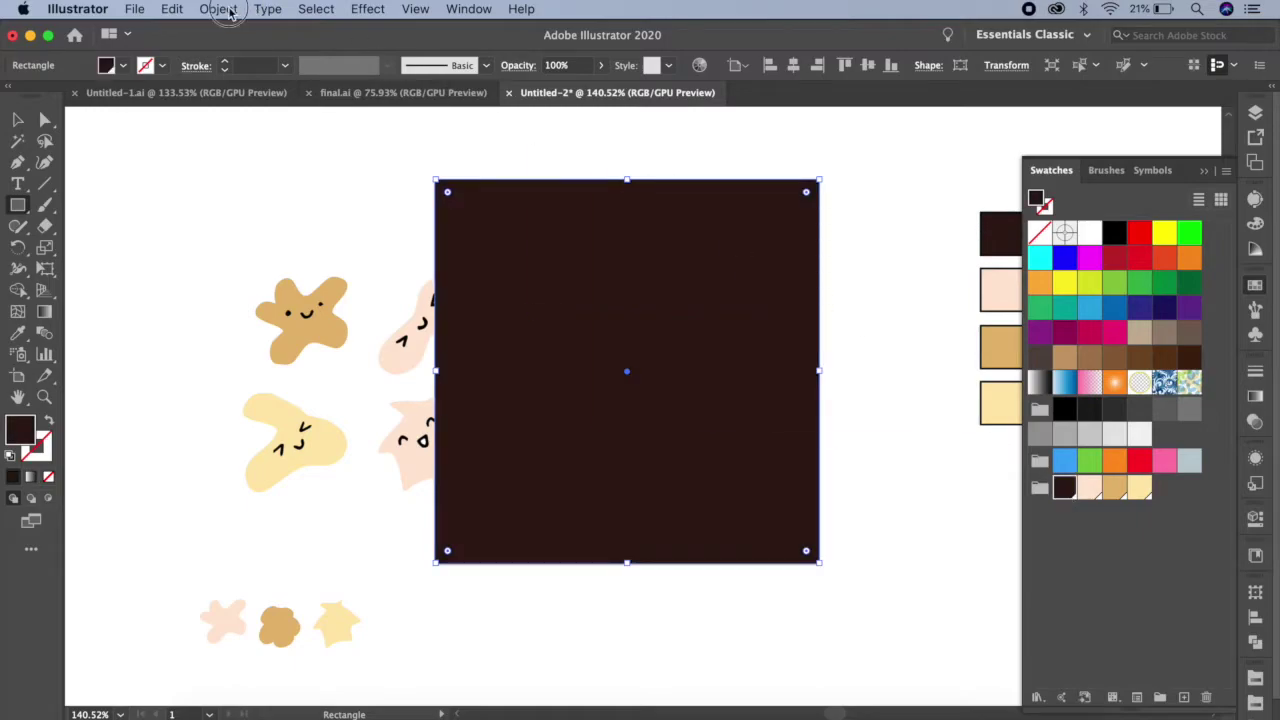
left_click(229, 13)
left_click(428, 98)
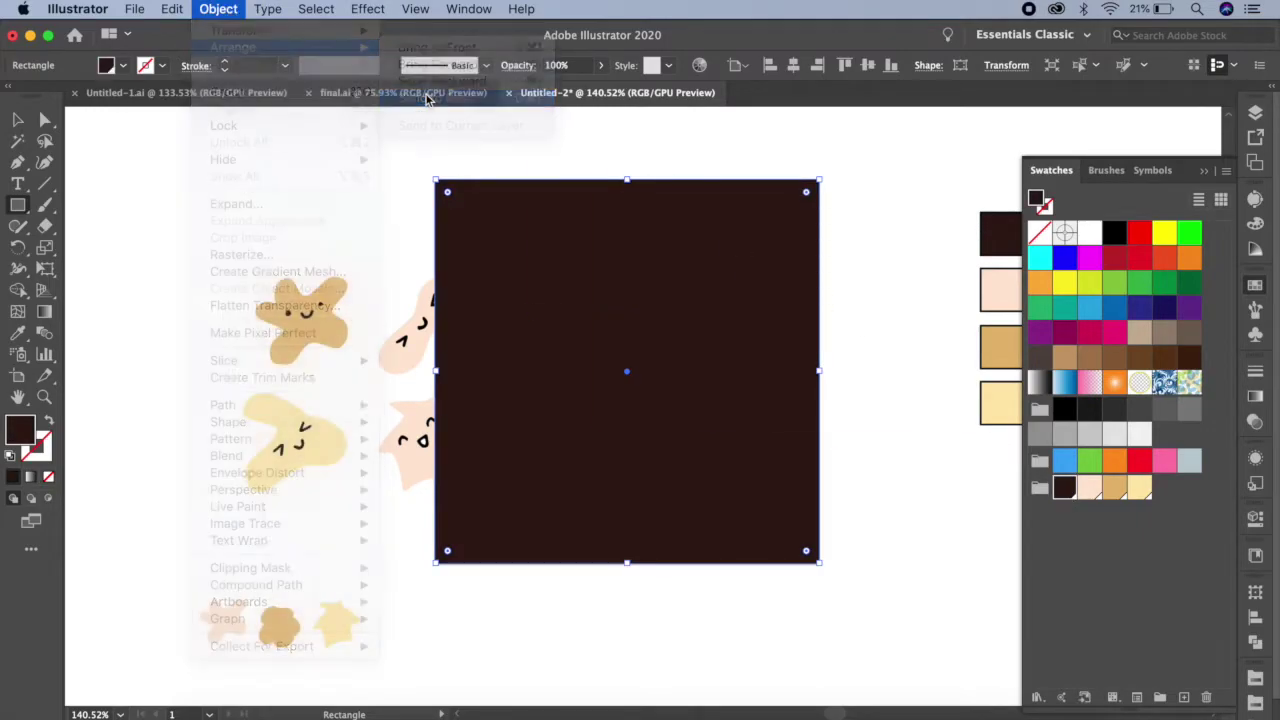
left_click(222, 12)
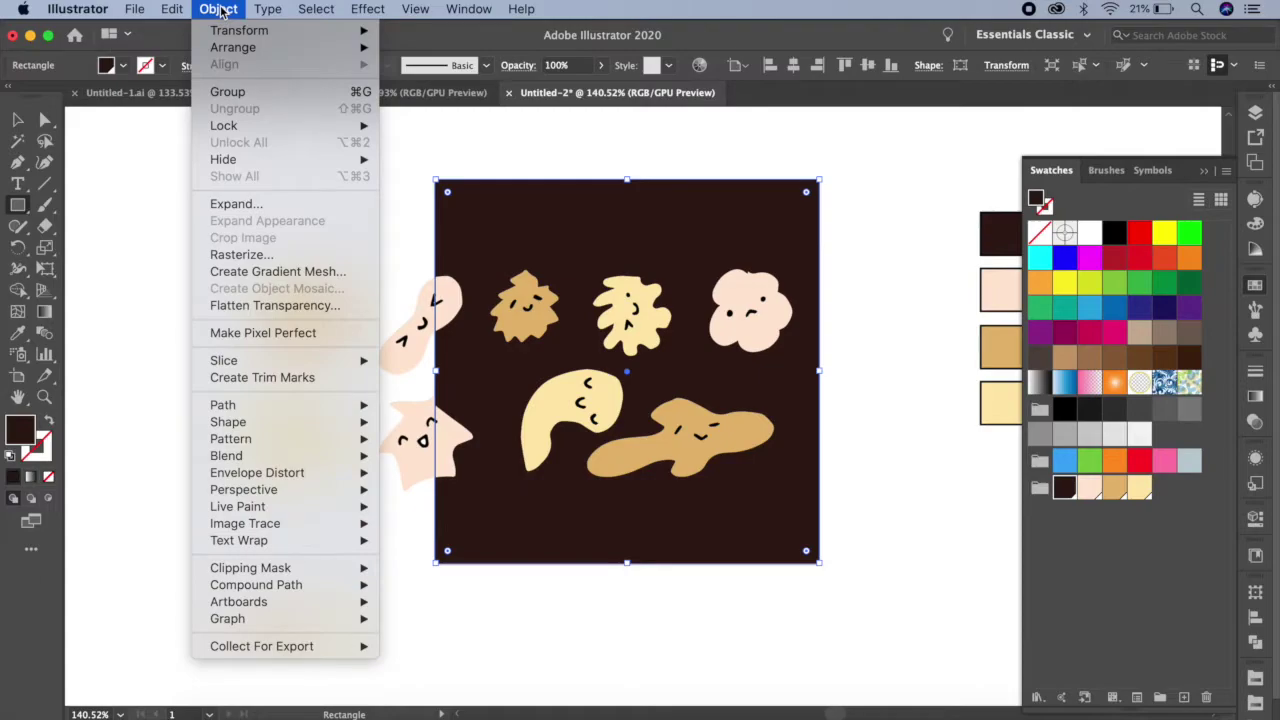
left_click(424, 124)
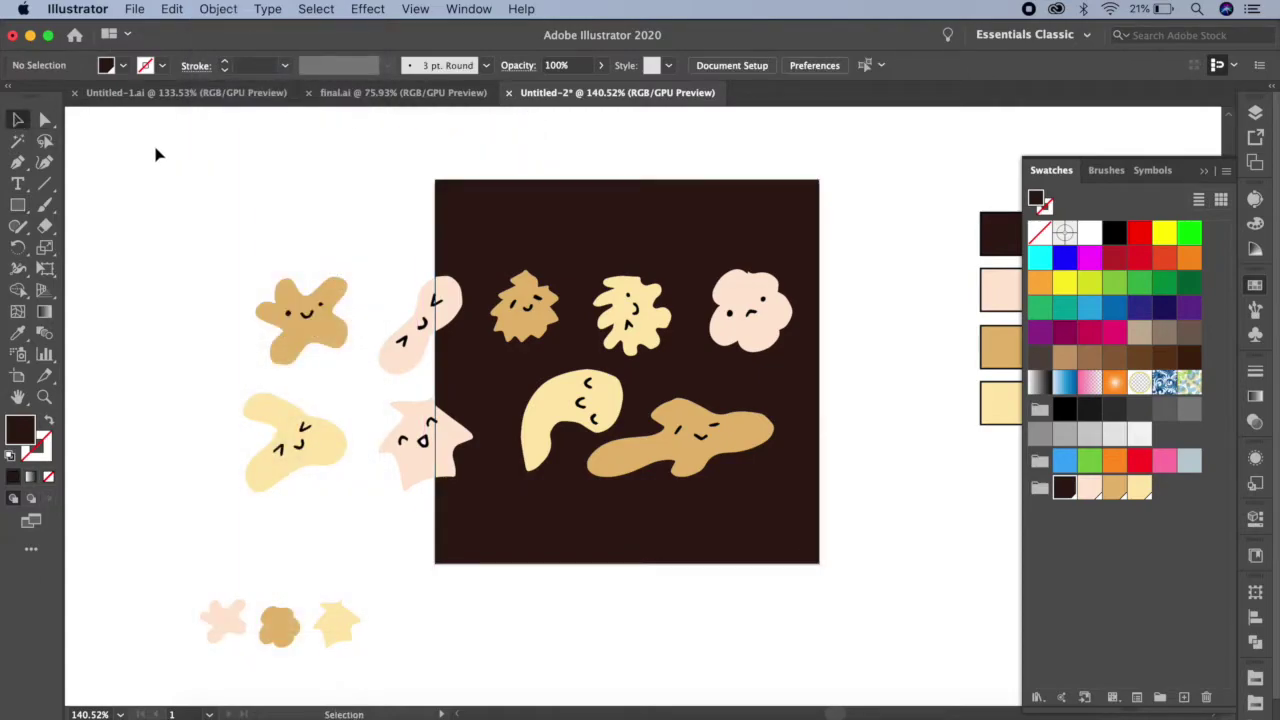
Step: Spread the doodles around the square, with the tan star and yellow cashew on the top edge
left_click_drag(367, 286, 522, 188)
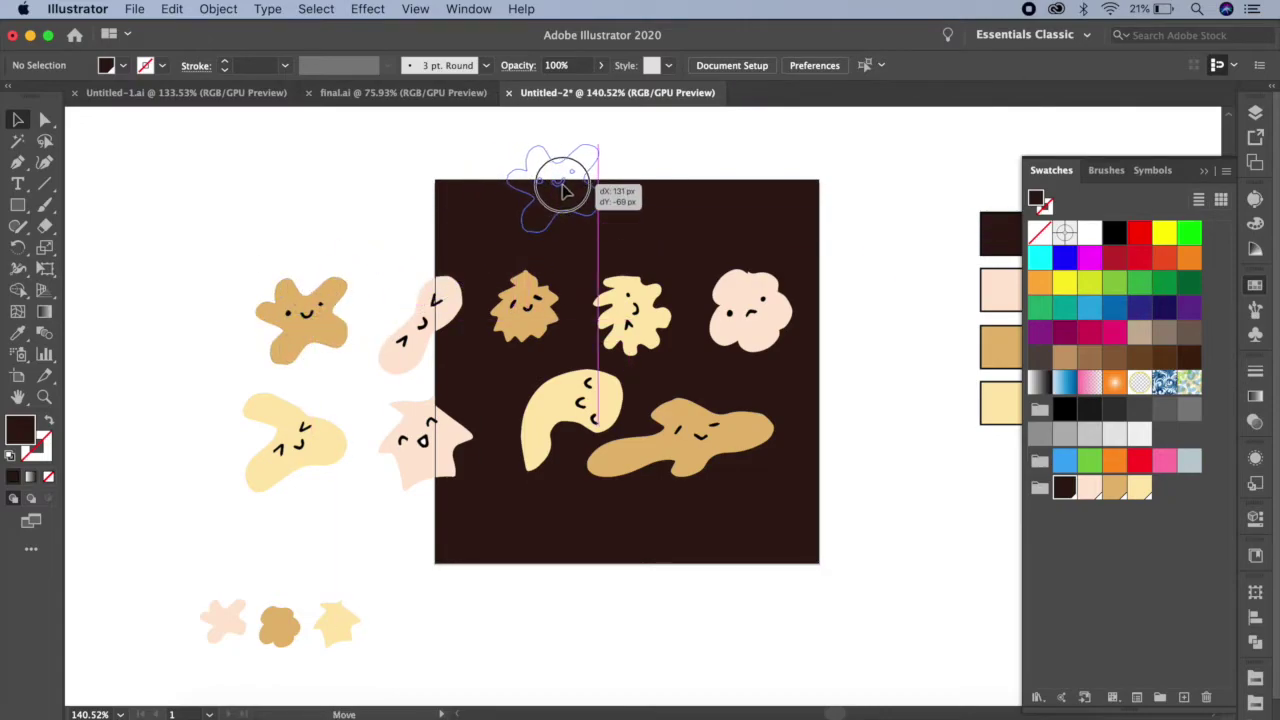
left_click_drag(522, 188, 562, 190)
left_click_drag(449, 289, 459, 263)
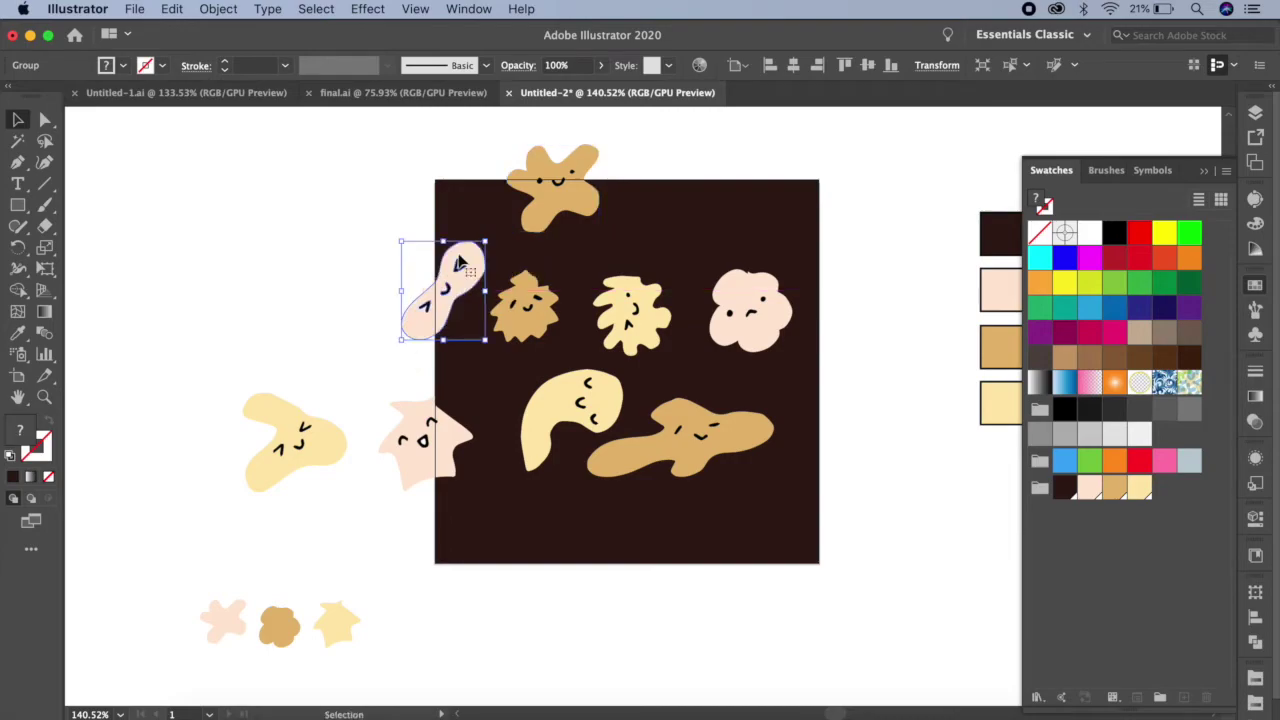
left_click_drag(490, 235, 467, 254)
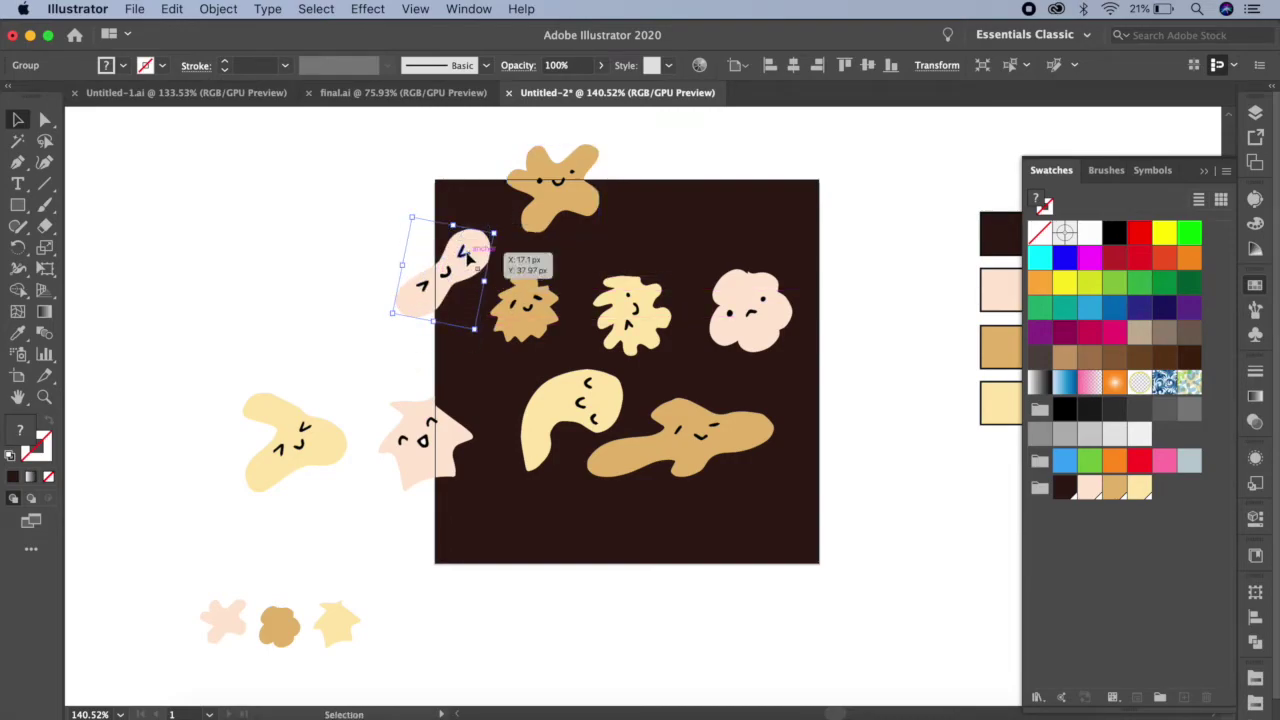
left_click_drag(525, 305, 305, 265)
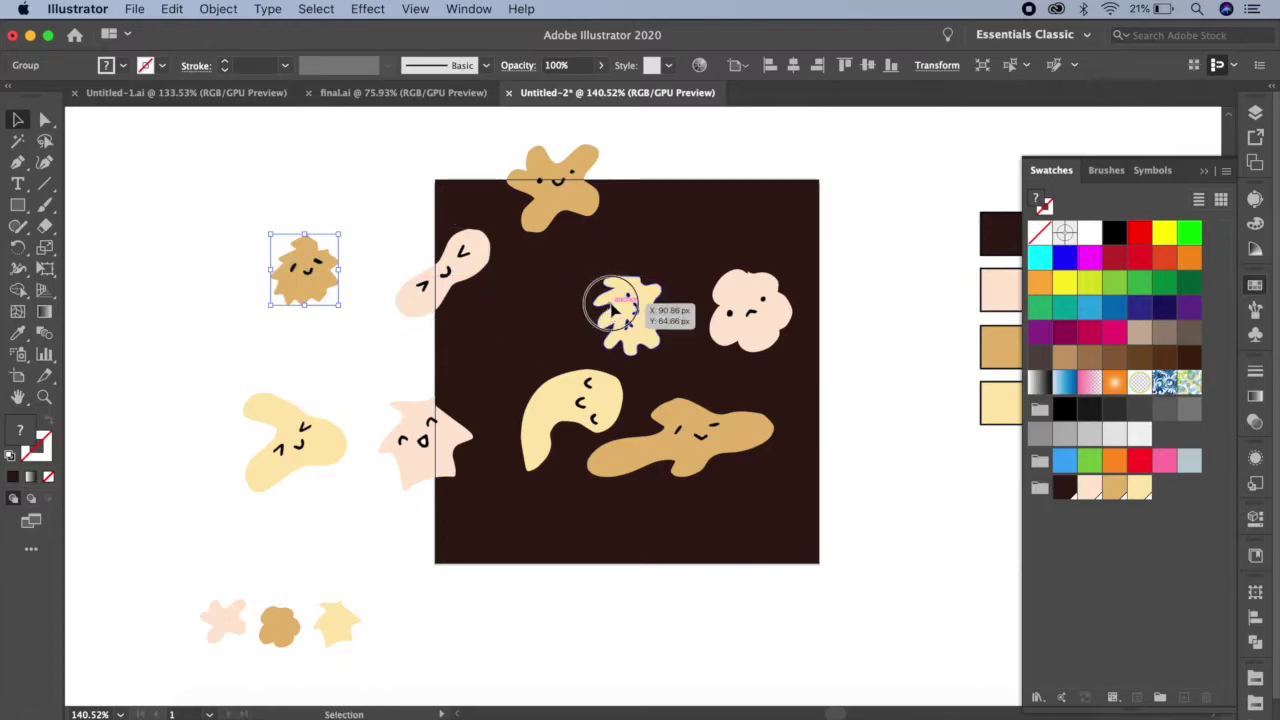
left_click_drag(617, 310, 917, 481)
left_click_drag(726, 437, 907, 153)
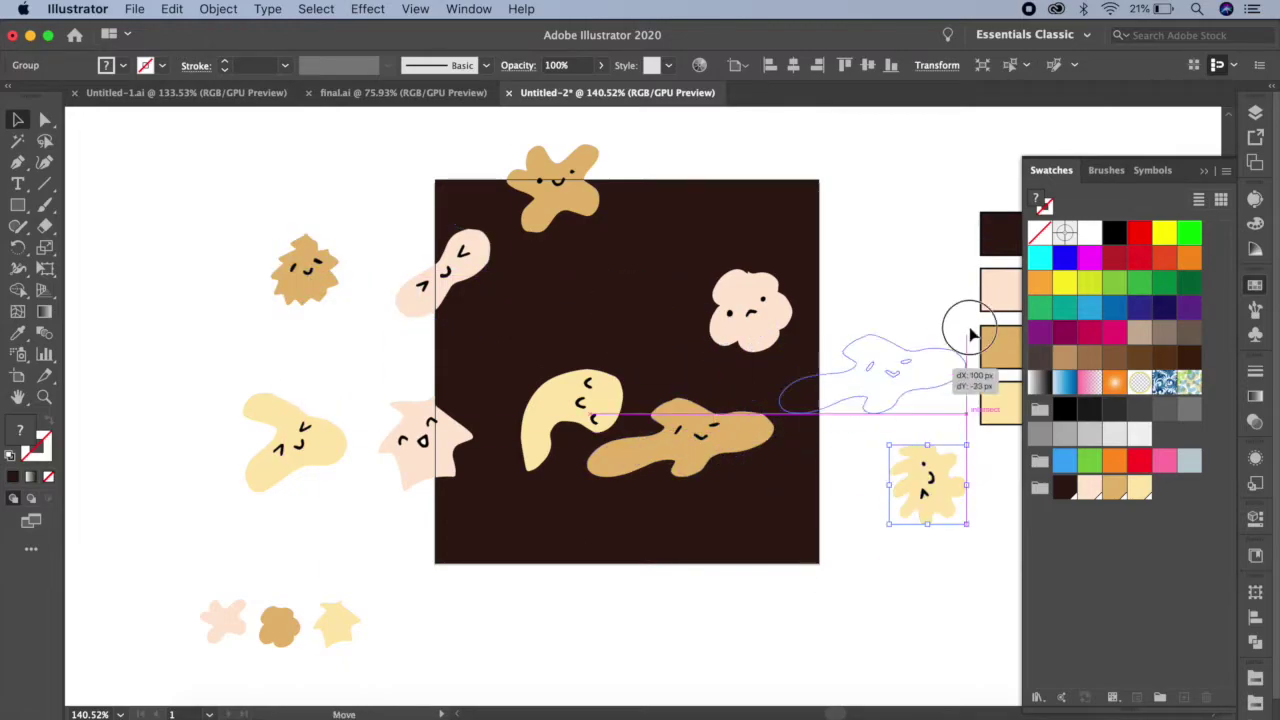
left_click_drag(612, 363, 718, 184)
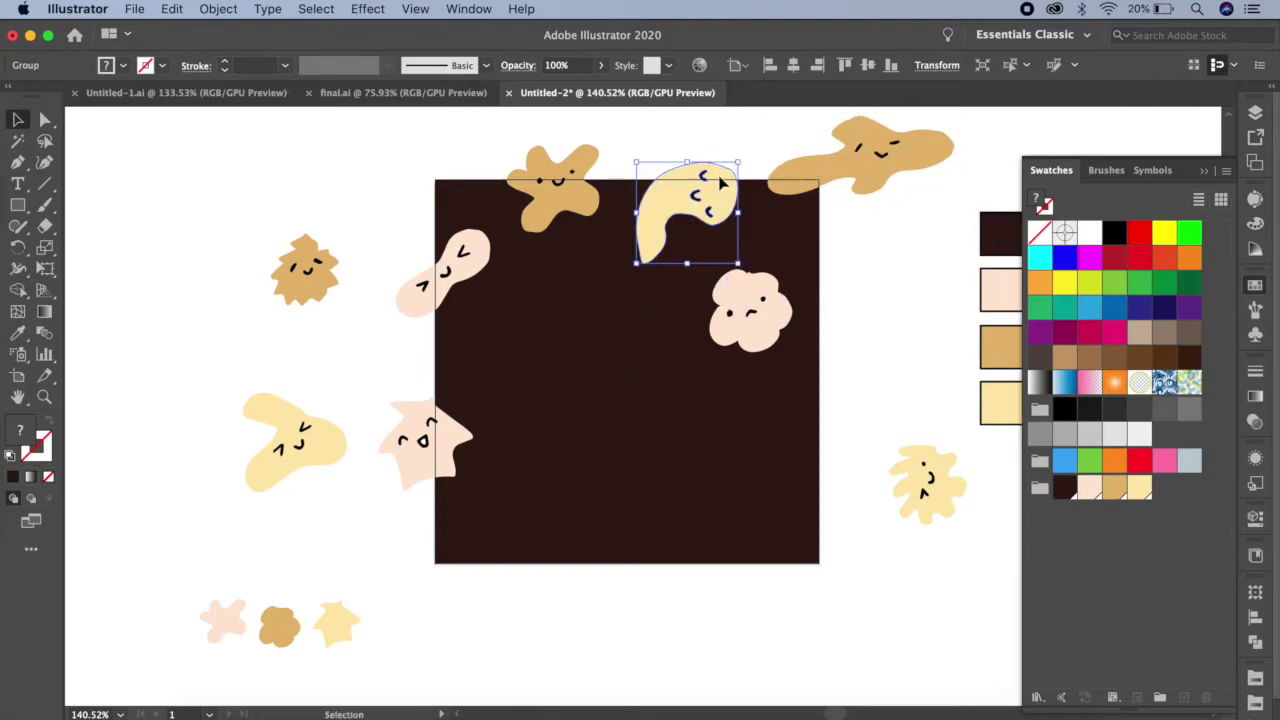
mouse_move(880, 172)
left_mouse_down()
mouse_move(730, 650)
mouse_move(722, 637)
left_mouse_up()
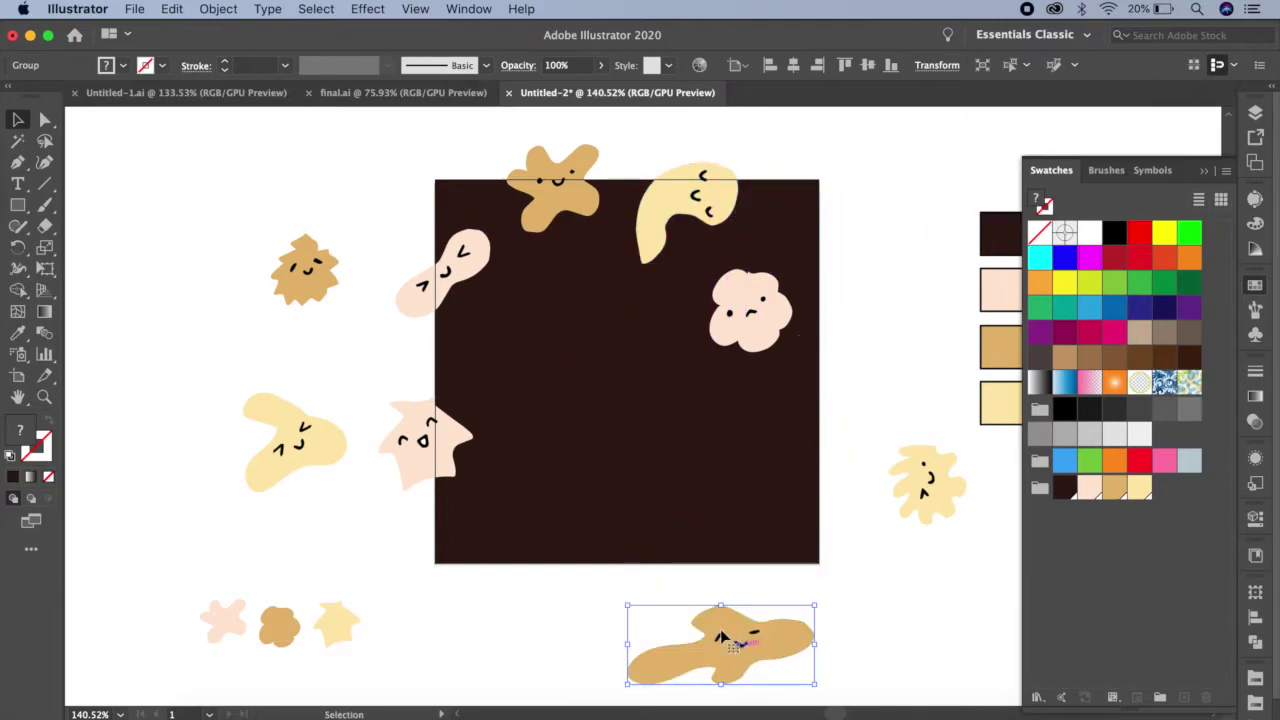
Step: Line up the peanut, yellow blob and tan spiky blob across the left edge, then select them
left_click_drag(450, 432, 590, 311)
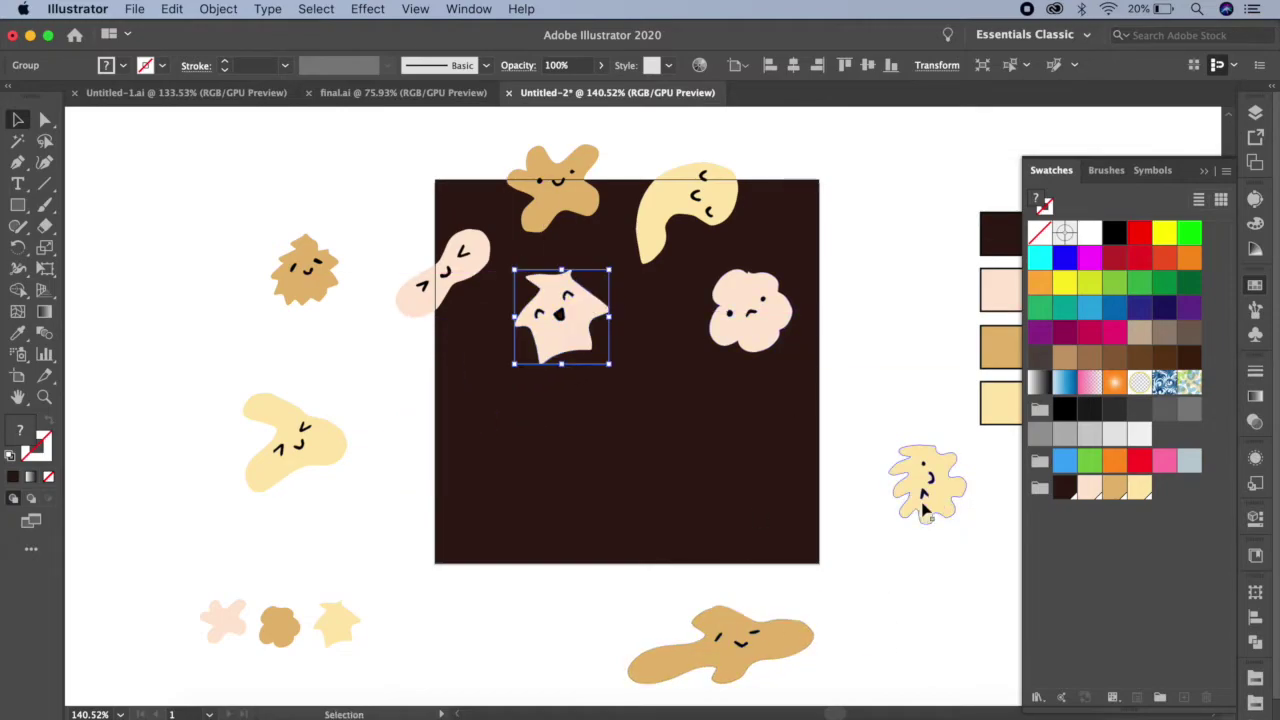
mouse_move(308, 445)
left_mouse_down()
mouse_move(485, 426)
mouse_move(483, 408)
left_mouse_up()
left_click_drag(322, 282, 430, 505)
left_click_drag(454, 270, 452, 250)
left_click_drag(460, 395, 460, 358)
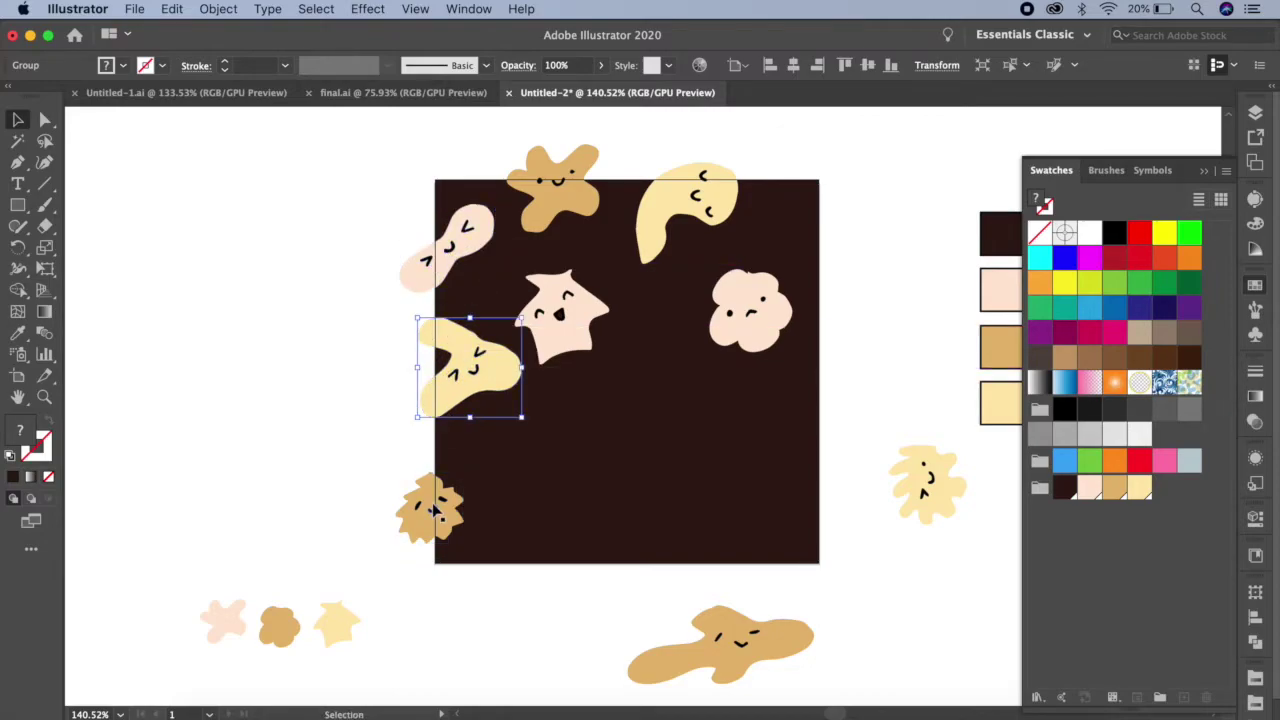
left_click_drag(430, 502, 424, 492)
left_click_drag(592, 350, 607, 338)
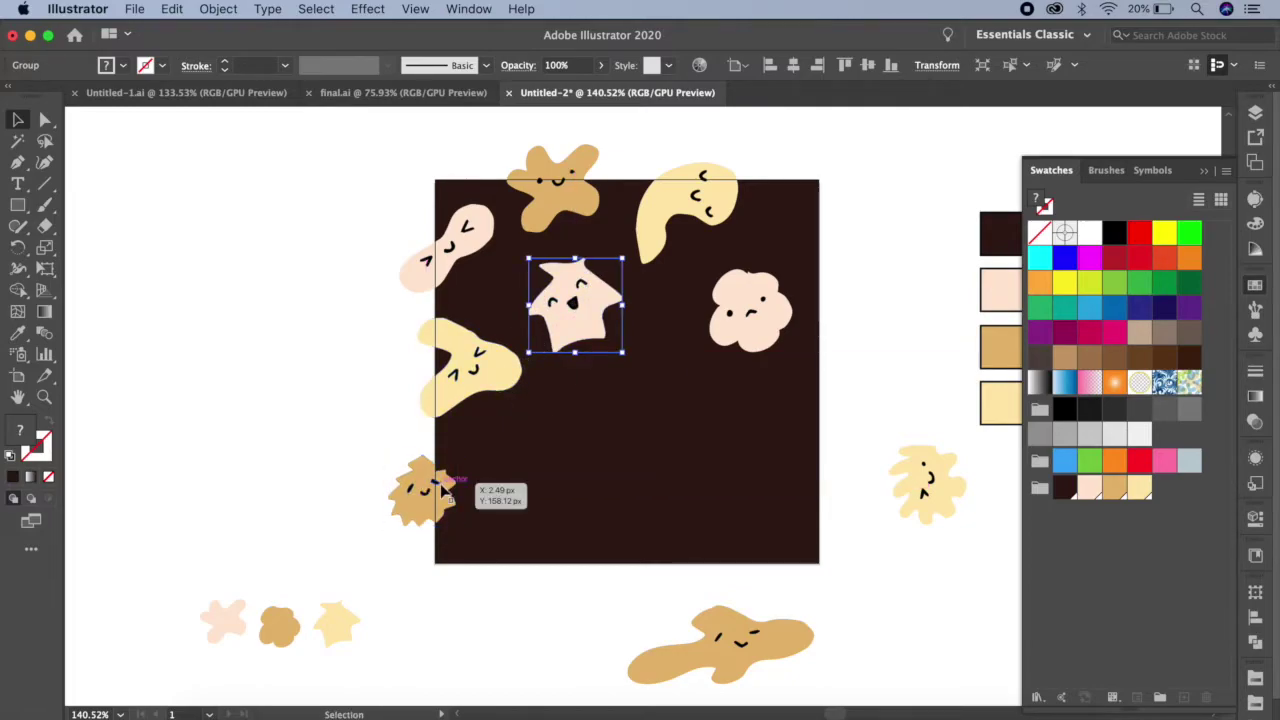
left_click_drag(406, 212, 430, 508)
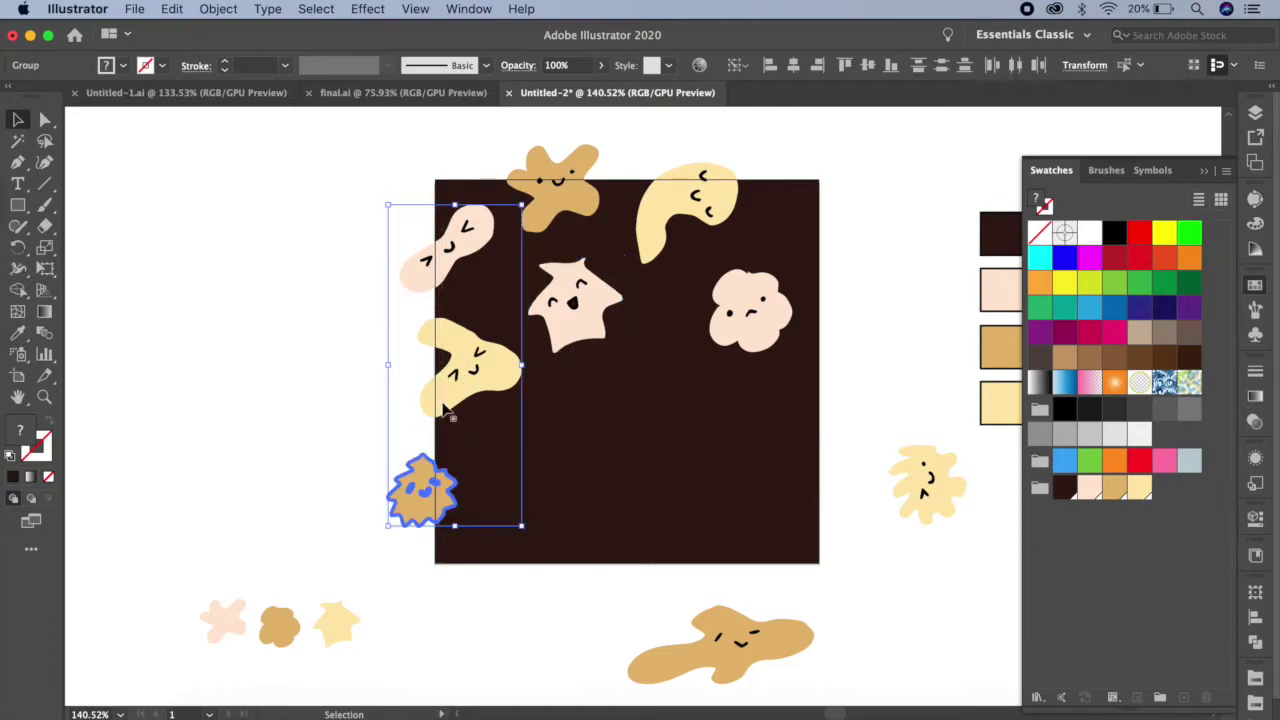
Step: Copy the three left-edge blobs 200 px right via Transform > Move, then nudge the pink cloud left
right_click(446, 254)
mouse_move(492, 440)
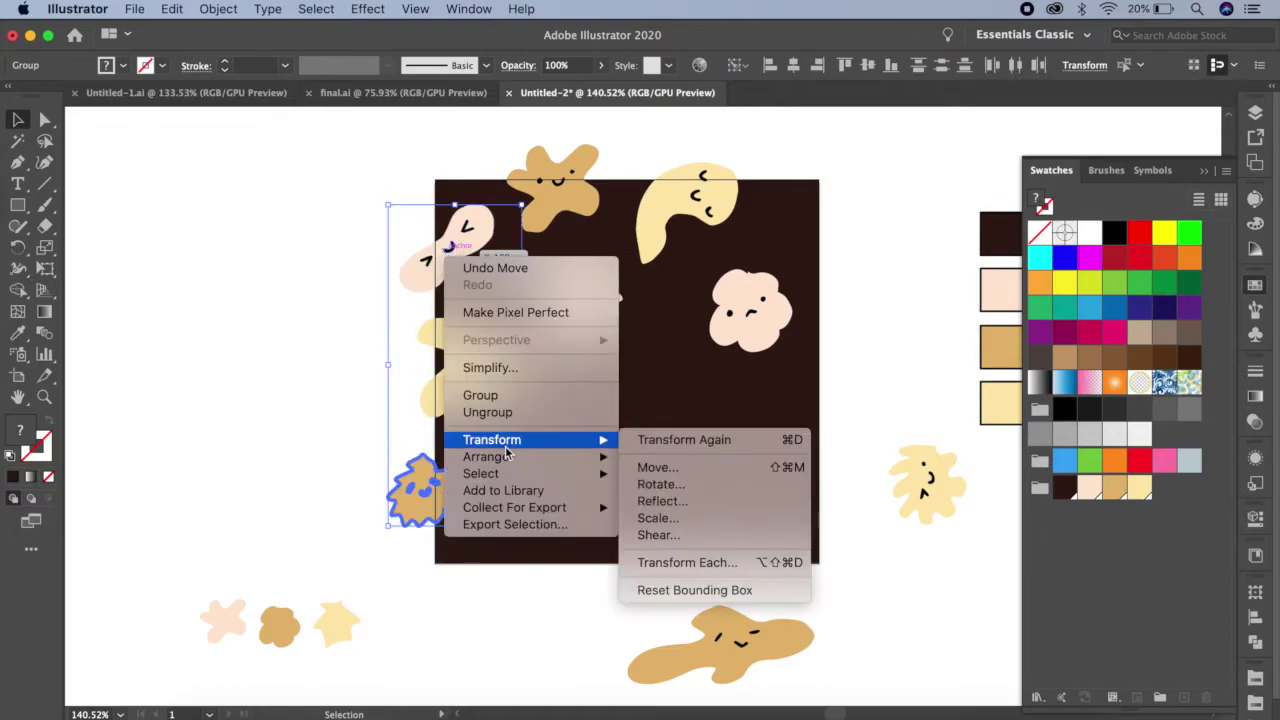
left_click(664, 469)
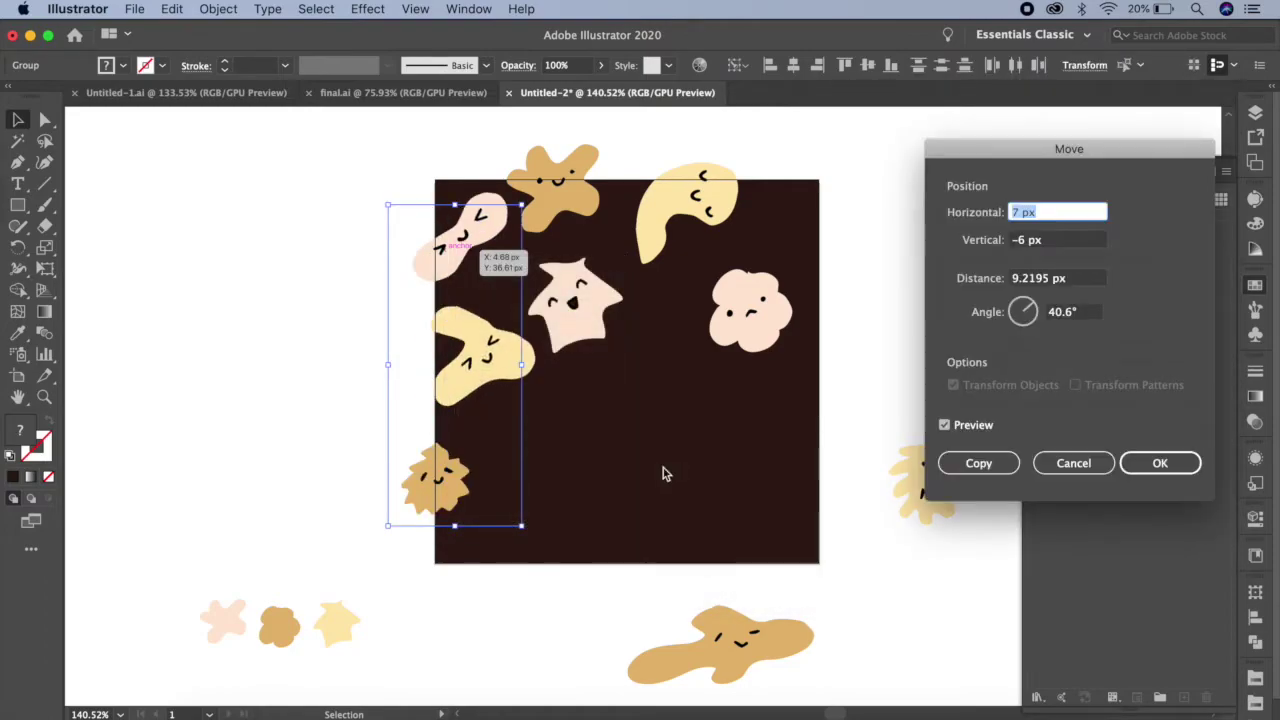
type("200")
key("Tab")
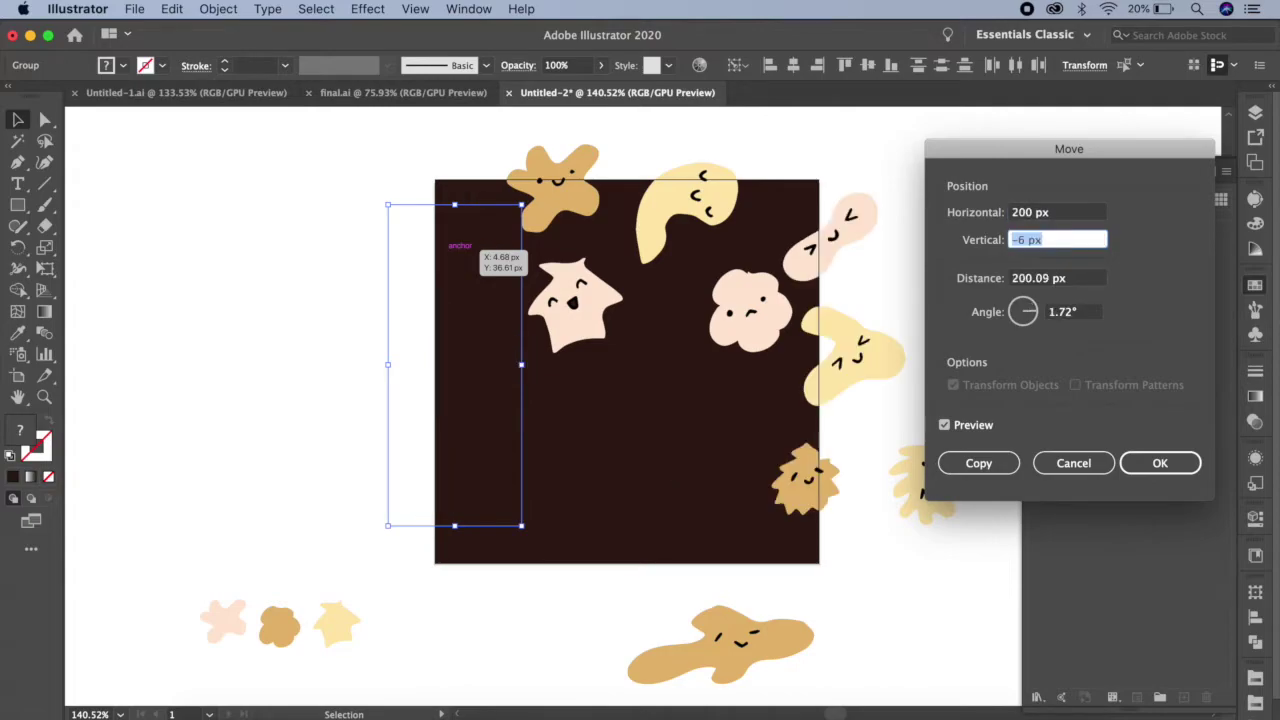
left_click(979, 463)
left_click(688, 274)
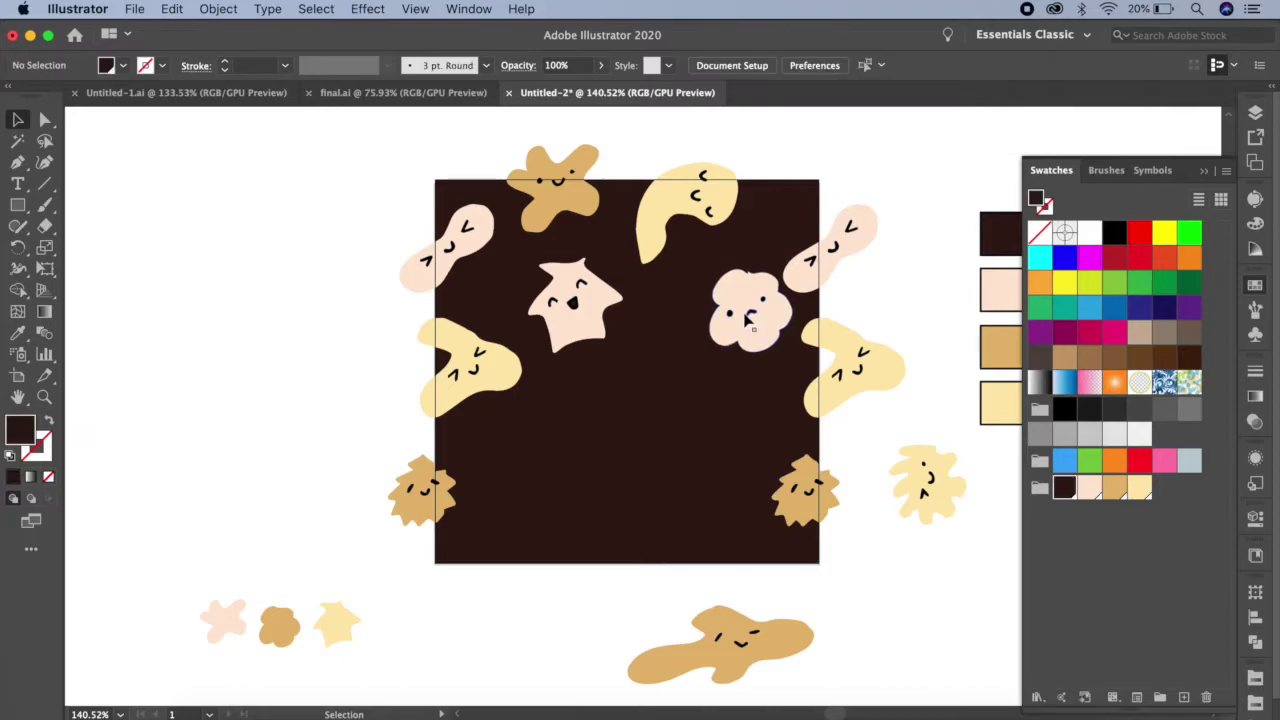
left_click_drag(745, 318, 714, 320)
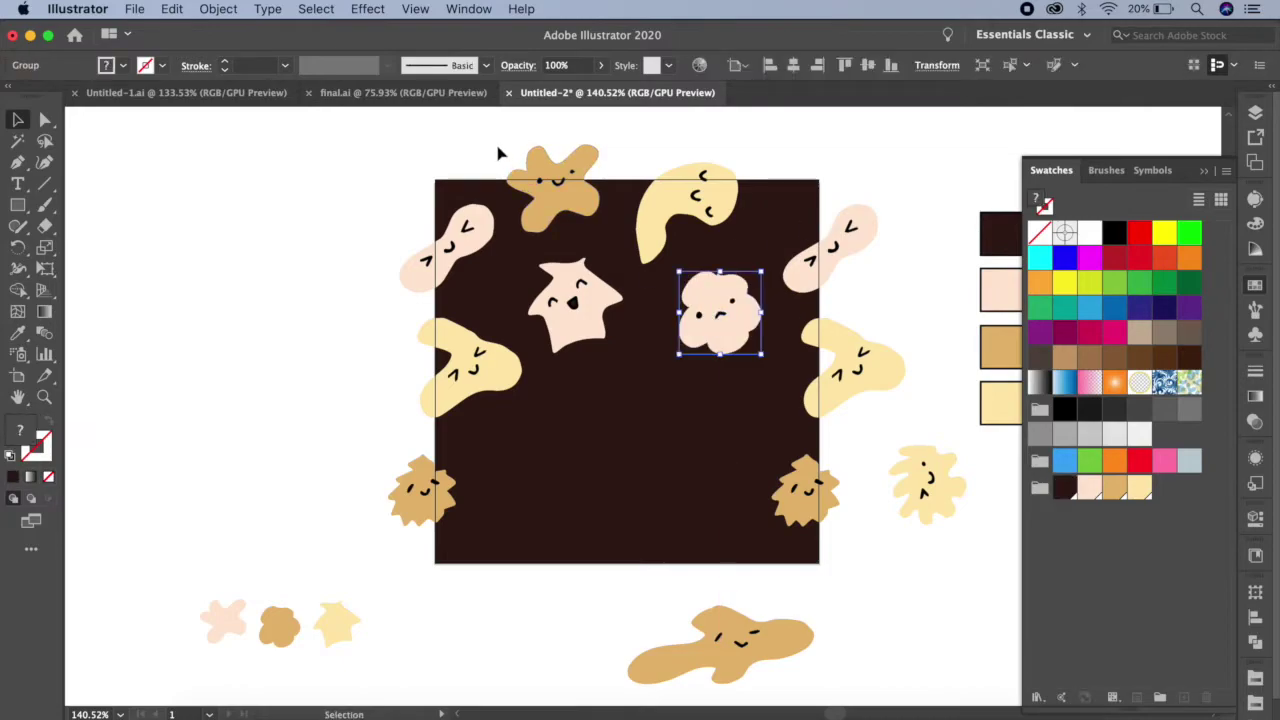
Step: Fine-tune the yellow crescent and tan star positions along the top edge
left_click_drag(708, 205, 745, 205)
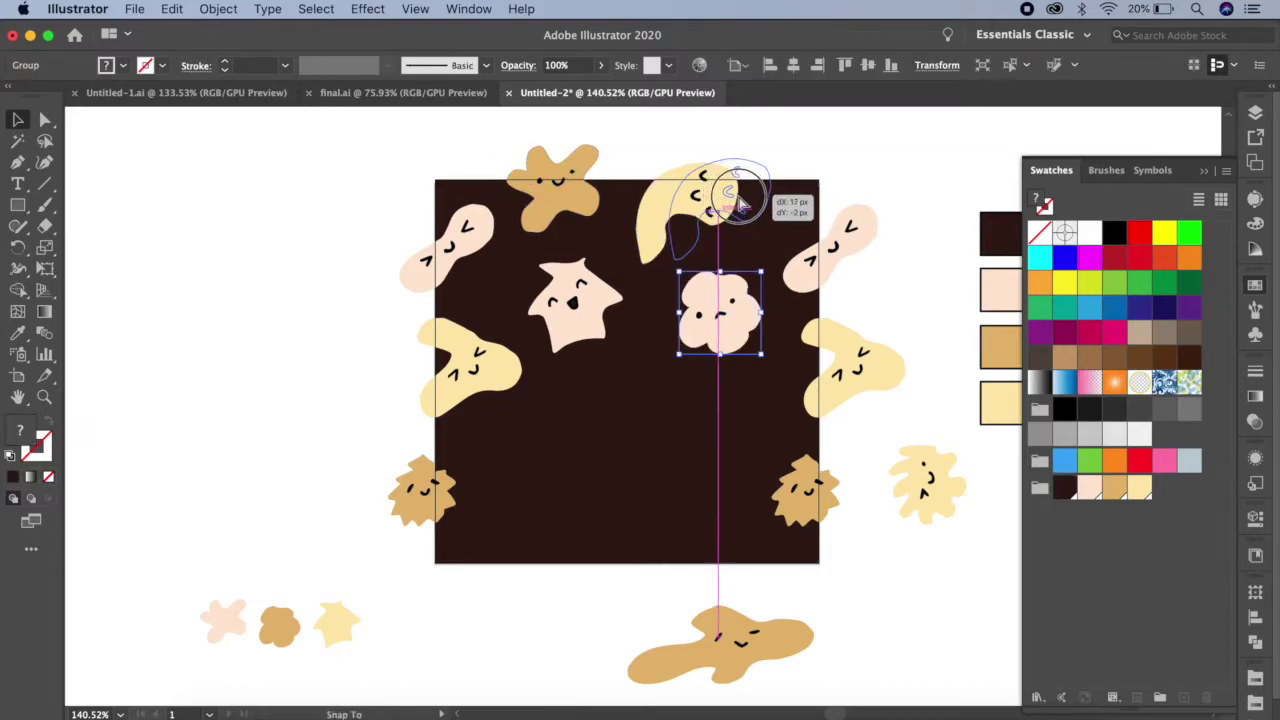
left_click_drag(592, 203, 607, 203)
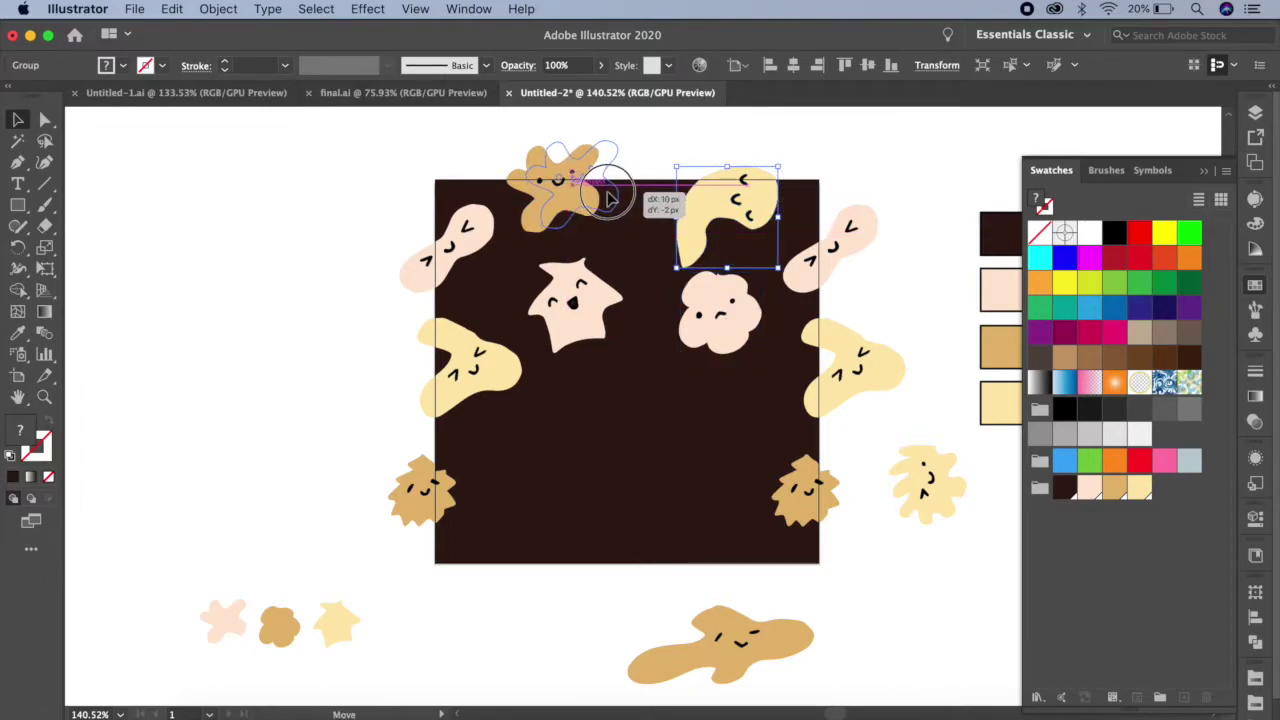
left_click_drag(607, 203, 612, 198)
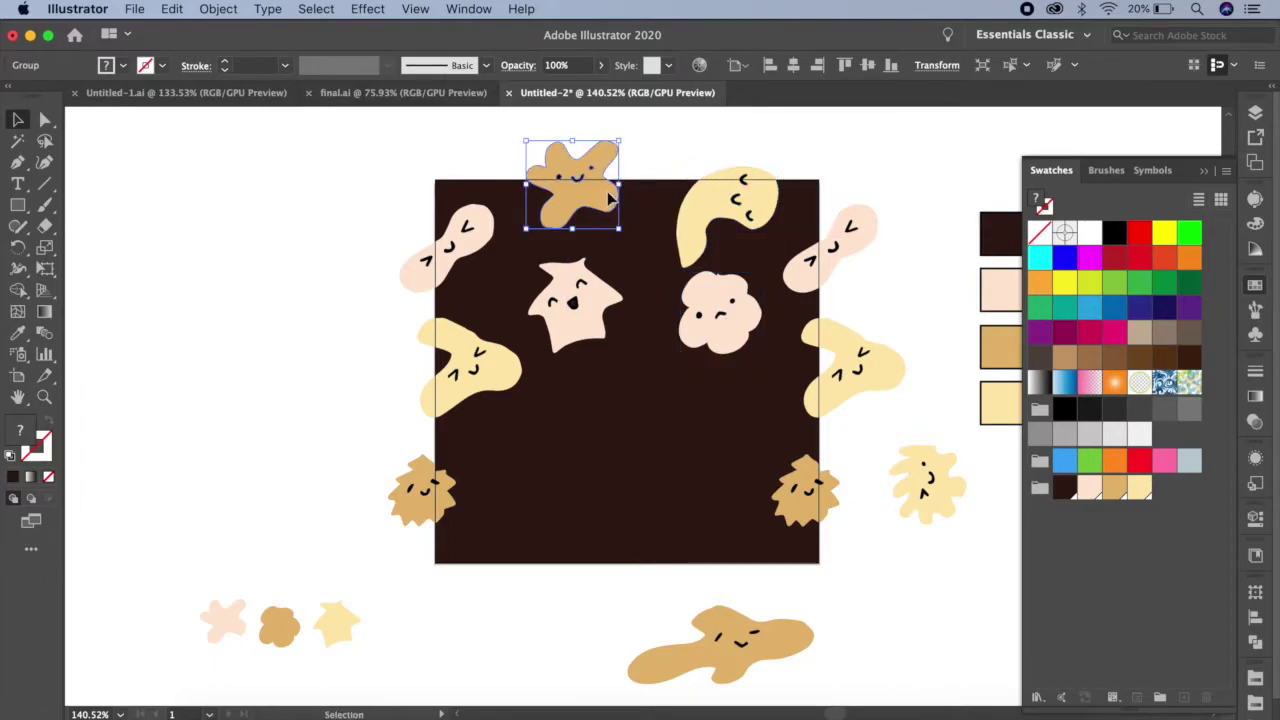
Step: Copy the star and crescent 200 px down via Transform > Move, then deselect
left_click(745, 205, "shift")
right_click(748, 208)
mouse_move(796, 389)
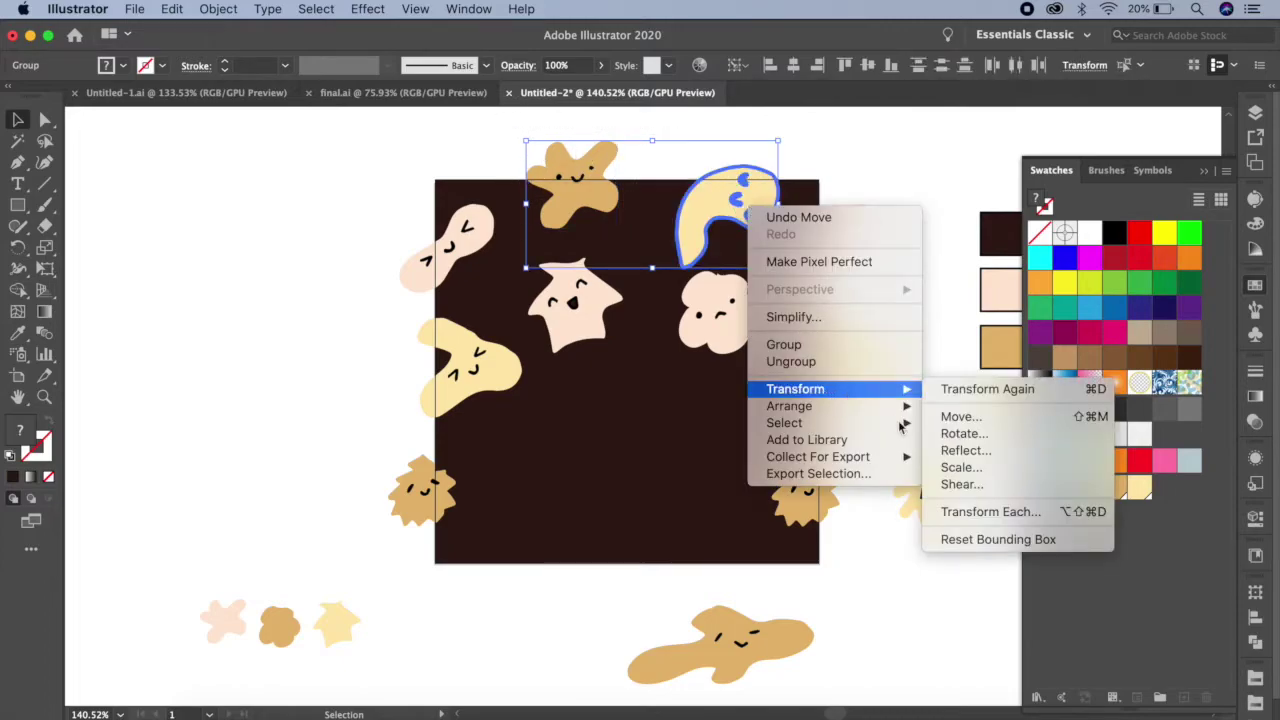
left_click(952, 415)
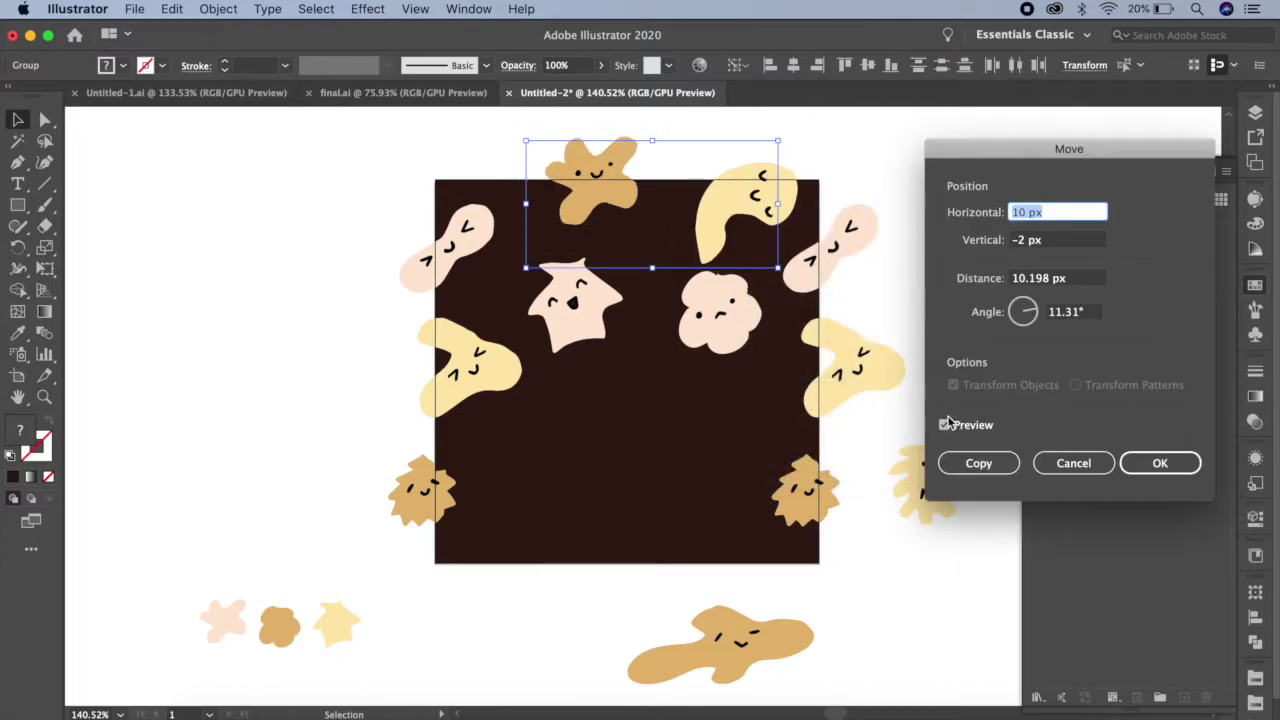
type("0")
key("Tab")
type("2")
left_click(976, 463)
left_click(924, 607)
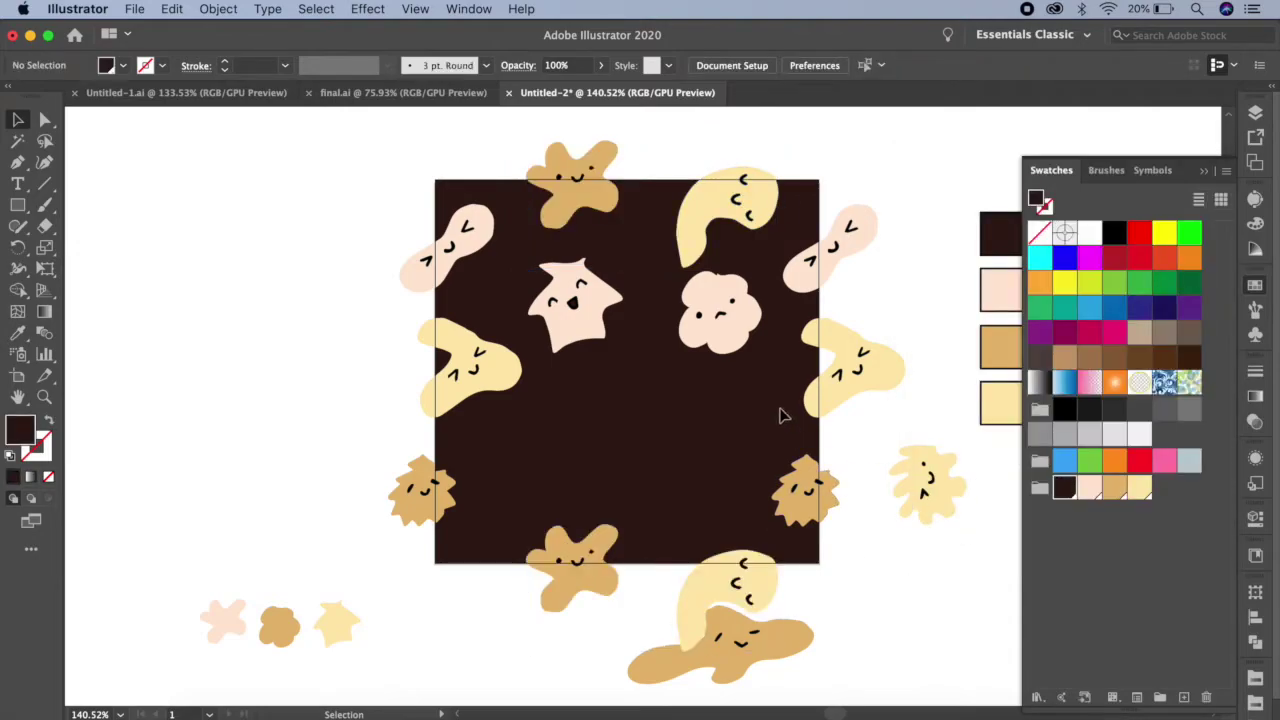
Step: Move the pink cloud lower and bring the tan elongated blob into the square, tilted
left_click_drag(716, 338, 707, 530)
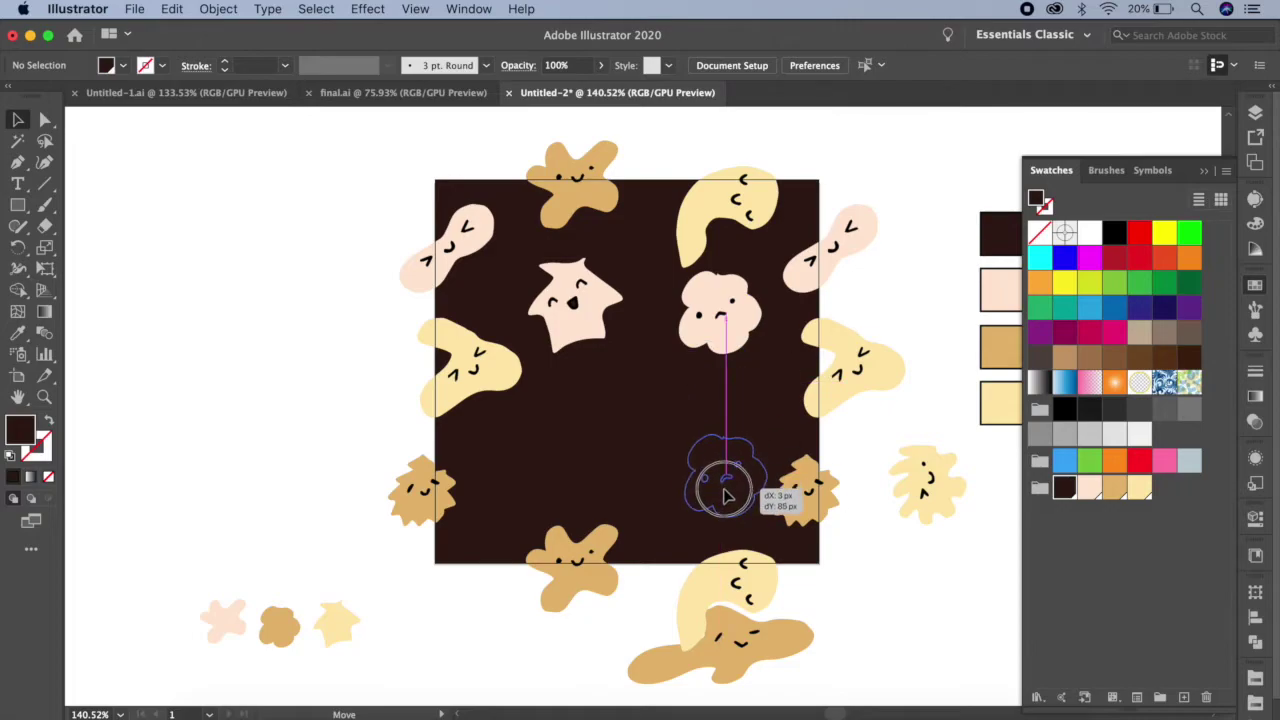
left_click_drag(695, 574, 633, 484)
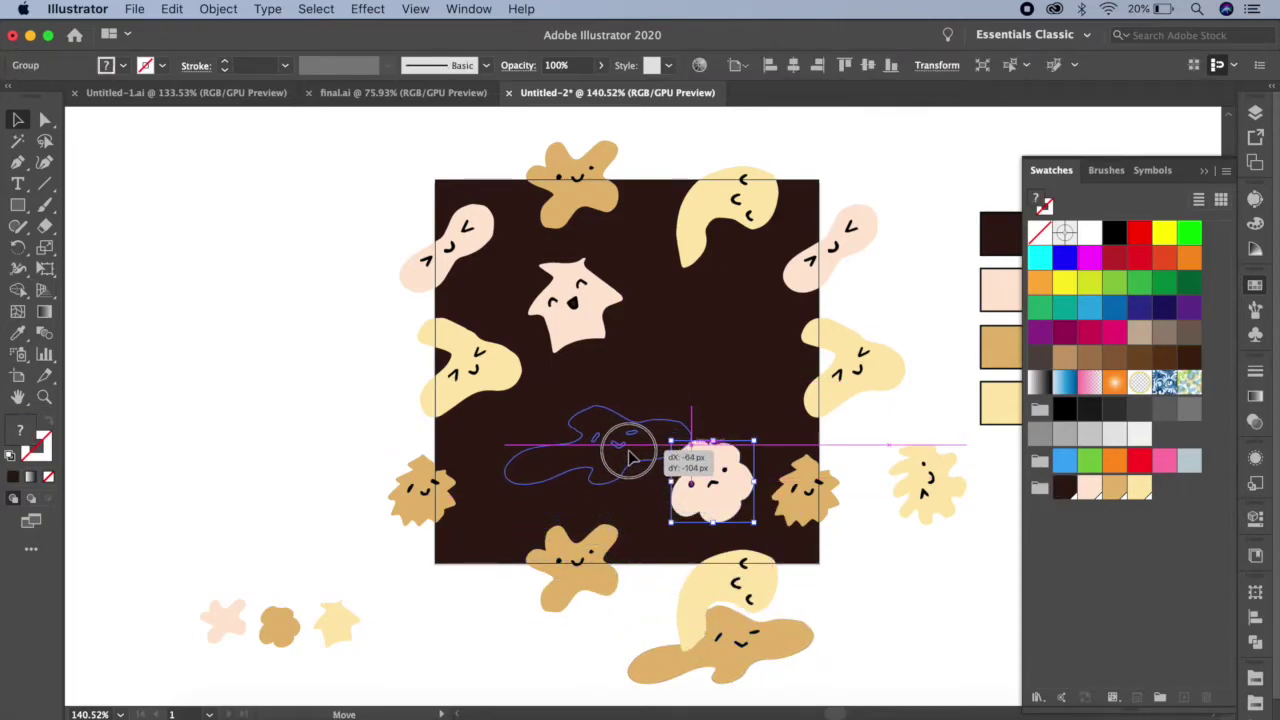
left_click_drag(633, 484, 628, 445)
mouse_move(704, 408)
left_mouse_down()
mouse_move(686, 376)
mouse_move(614, 422)
left_mouse_up()
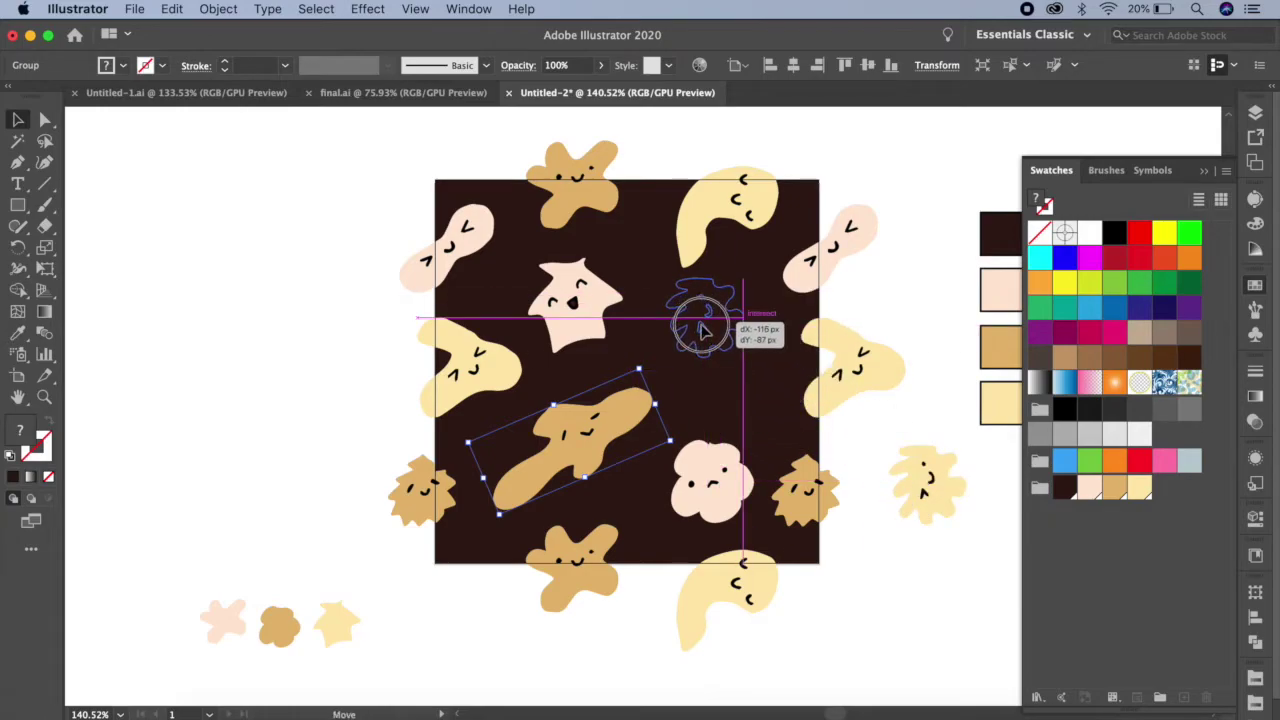
Step: Rotate the yellow spiky blob about 45° and place it lower left, centring the tan blob
left_click_drag(915, 495, 689, 335)
left_click_drag(747, 278, 716, 412)
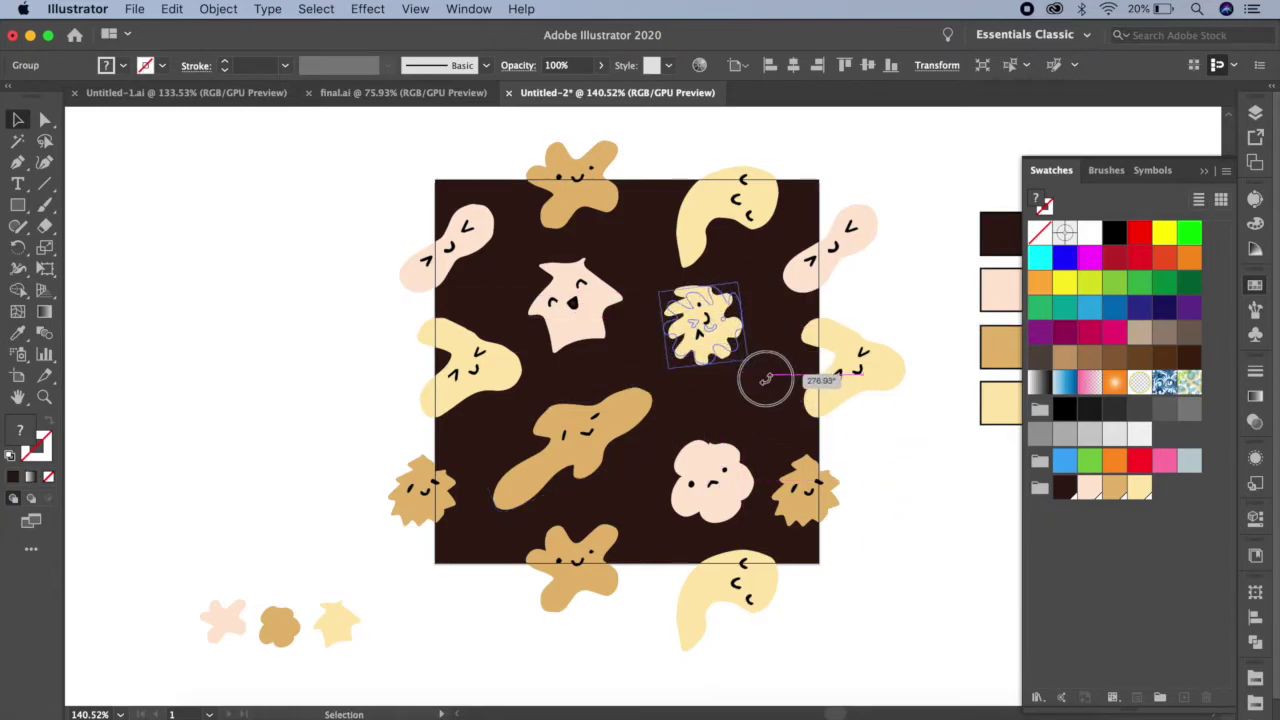
left_click_drag(705, 330, 929, 508)
left_click_drag(660, 390, 718, 342)
left_click_drag(929, 510, 545, 460)
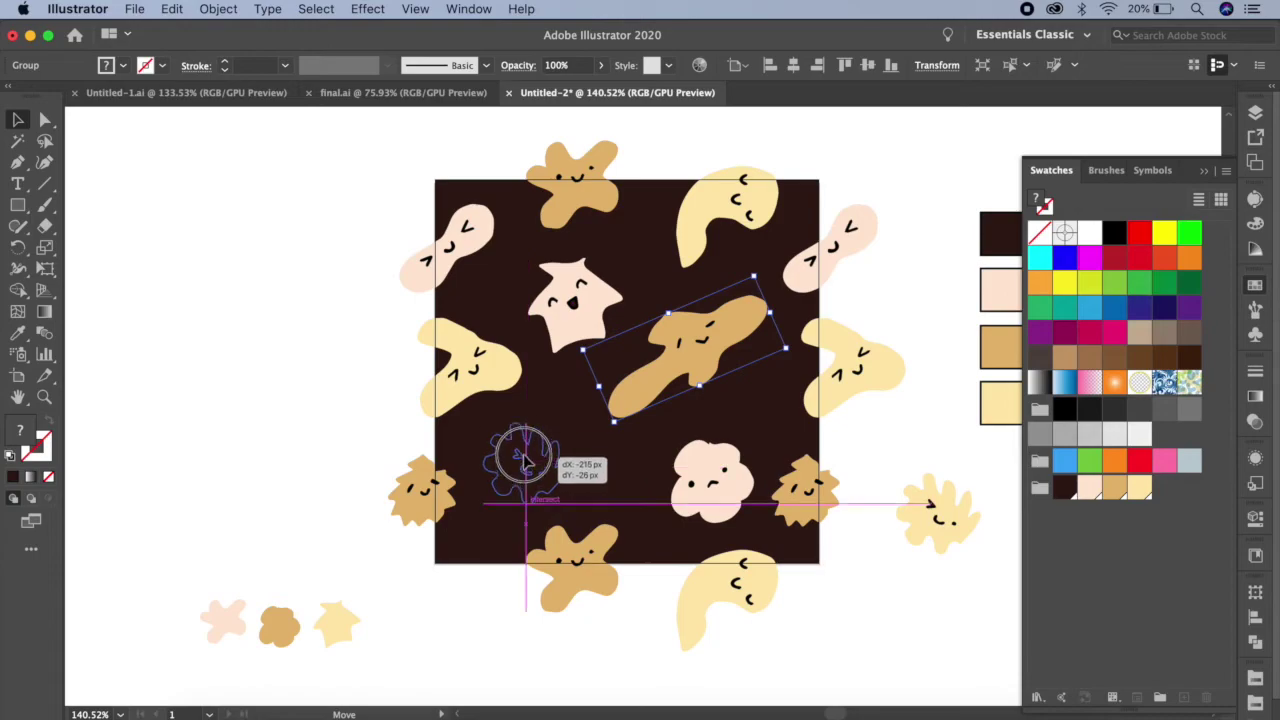
left_click_drag(547, 461, 546, 462)
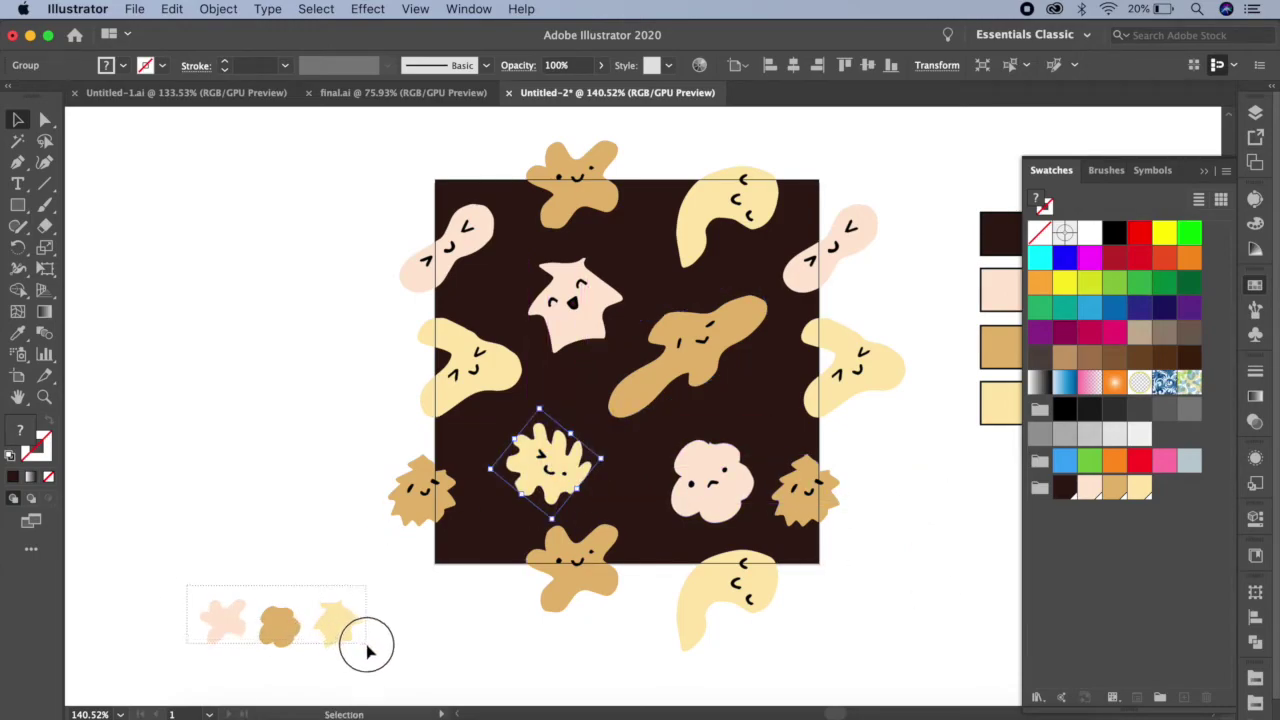
left_click_drag(190, 592, 366, 652)
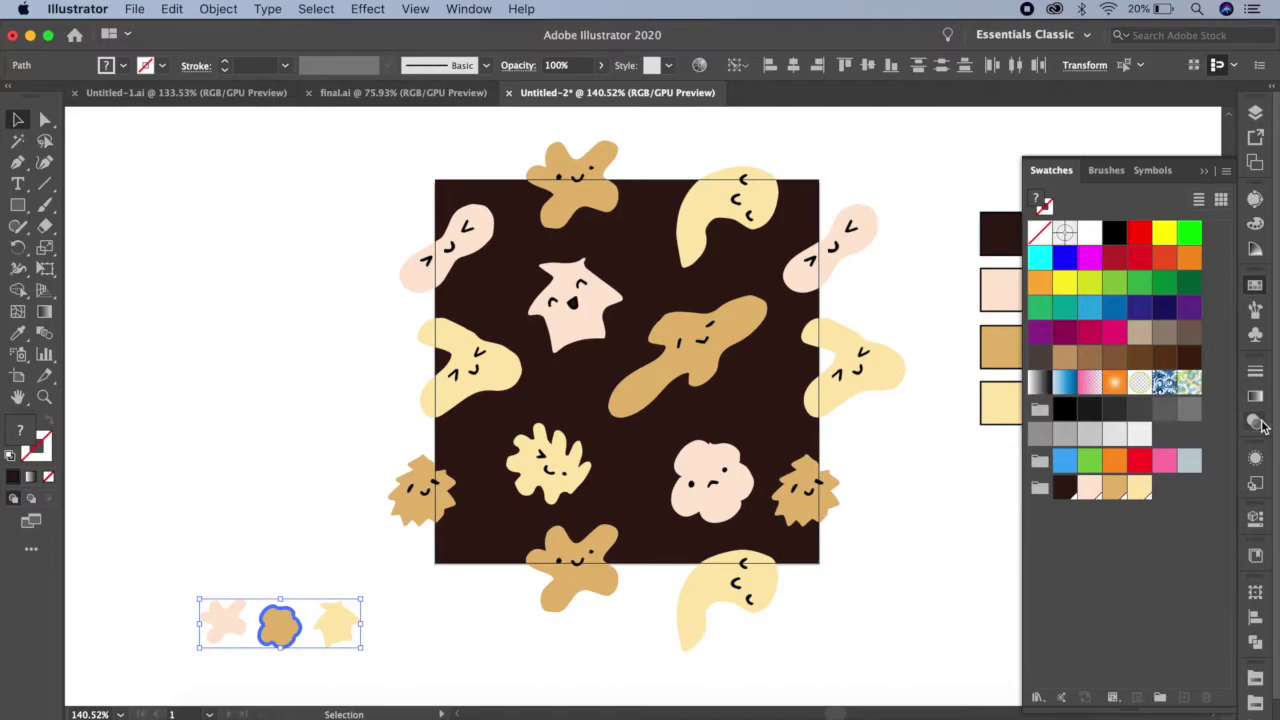
Step: Set the three-small-blob group's opacity to 50% in the Transparency panel
left_click(470, 9)
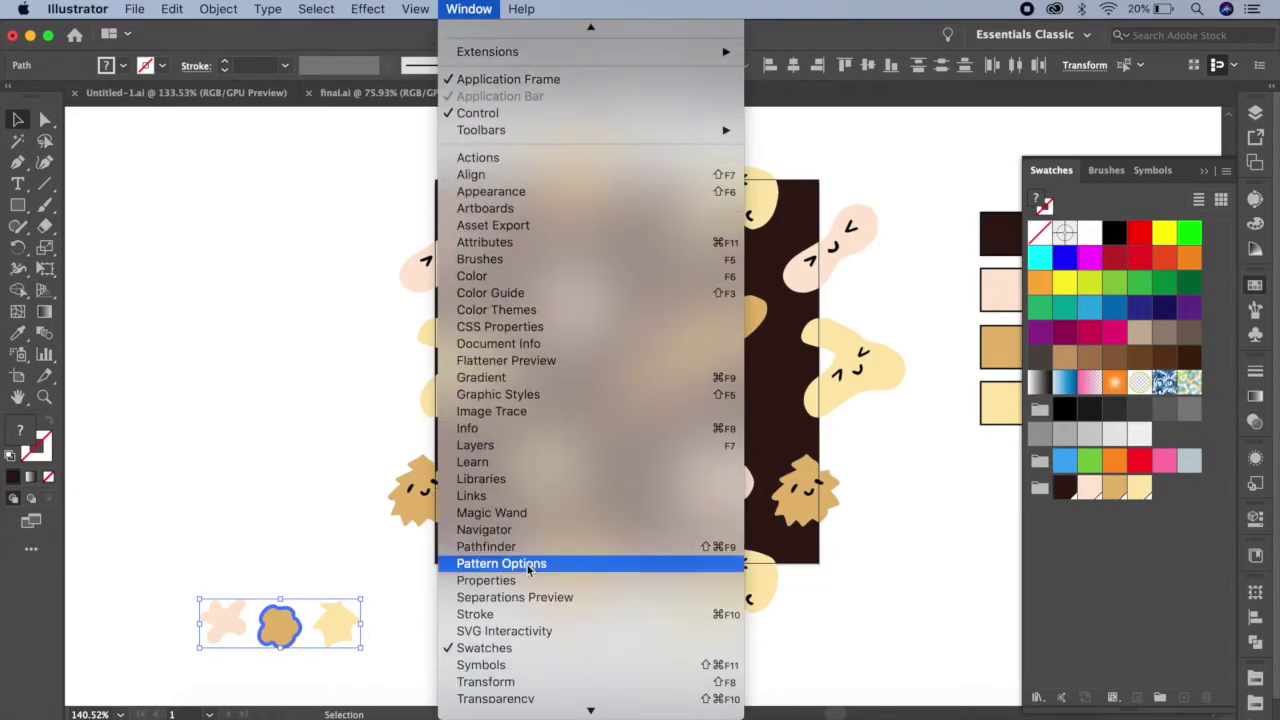
scroll(530, 566, "down", 2)
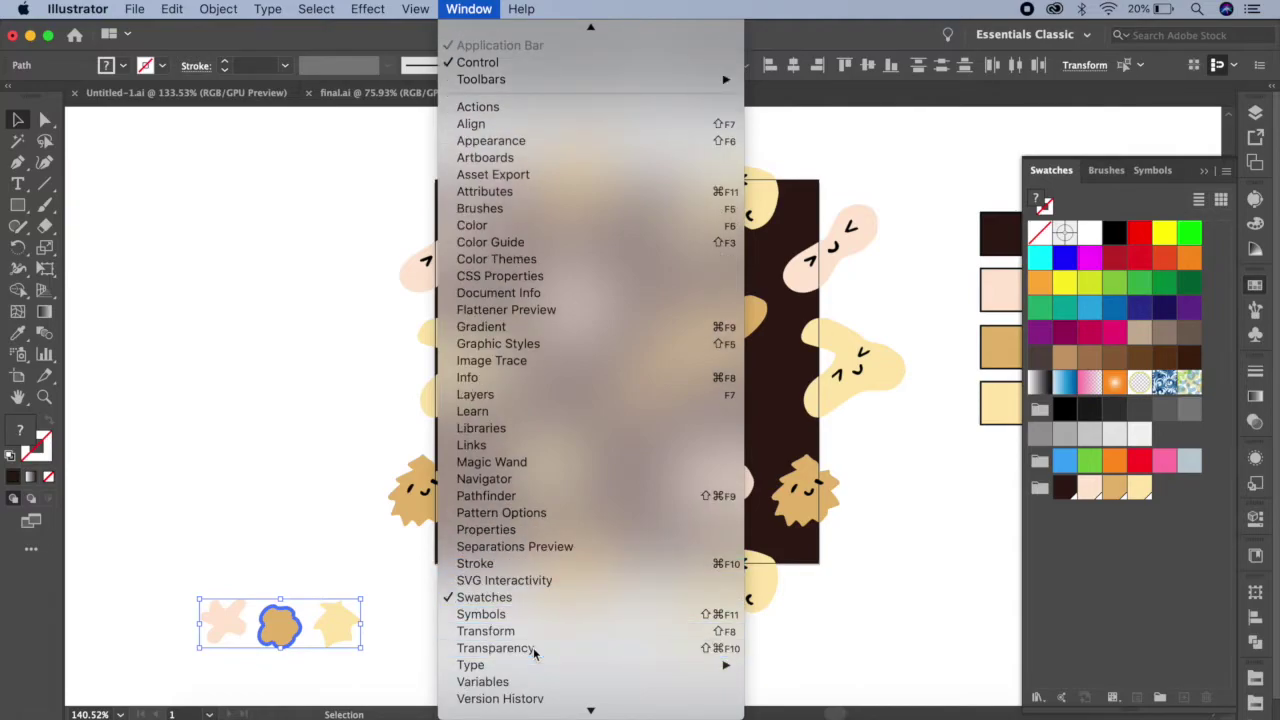
left_click(534, 649)
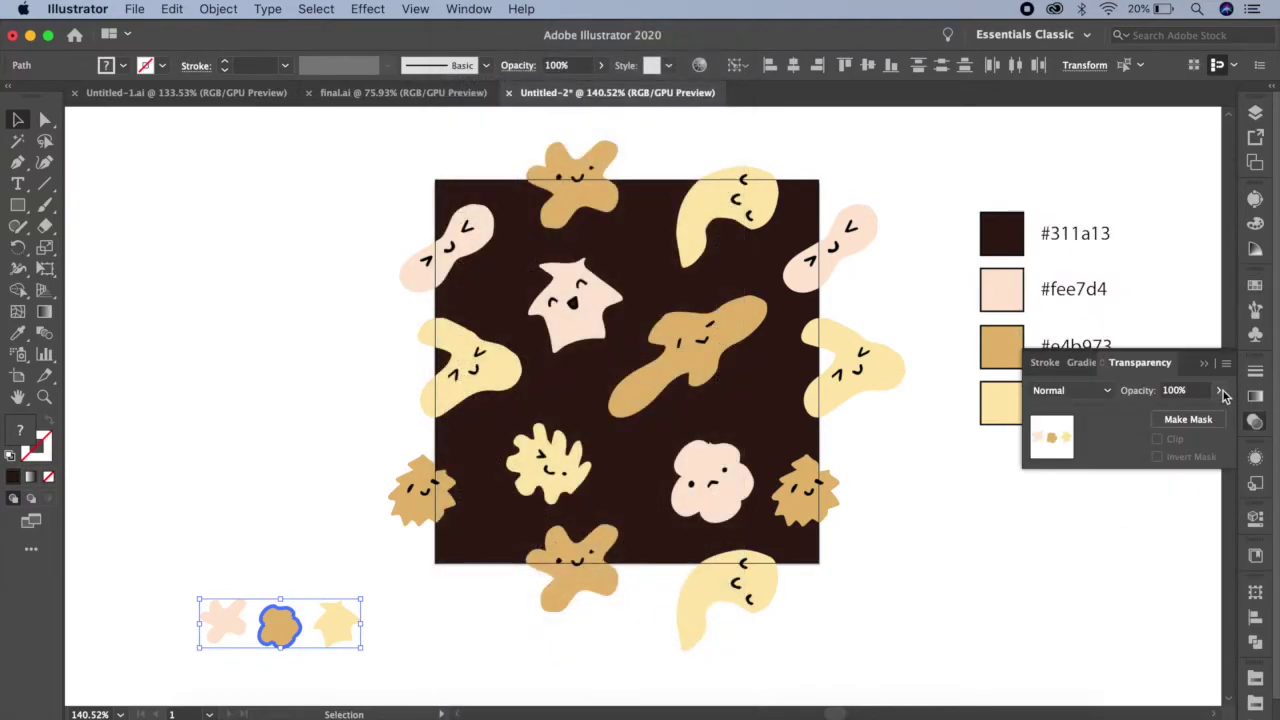
left_click_drag(1190, 413, 1187, 413)
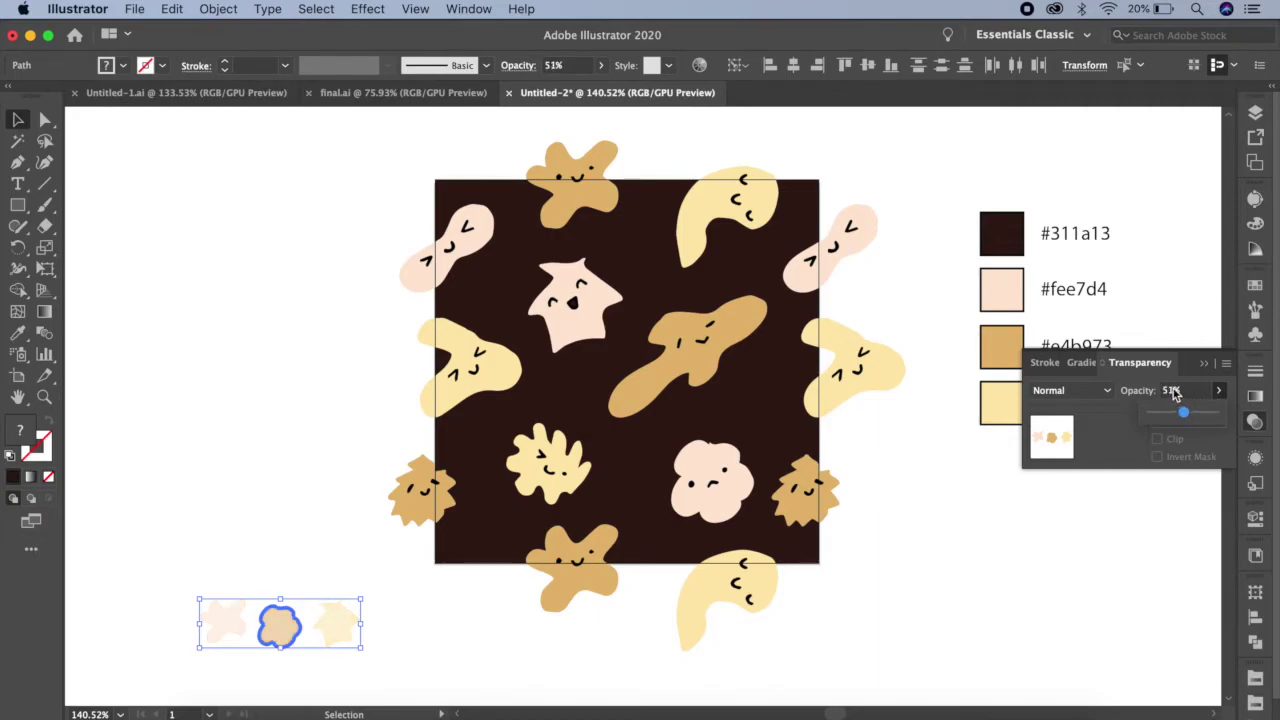
left_click(1174, 392)
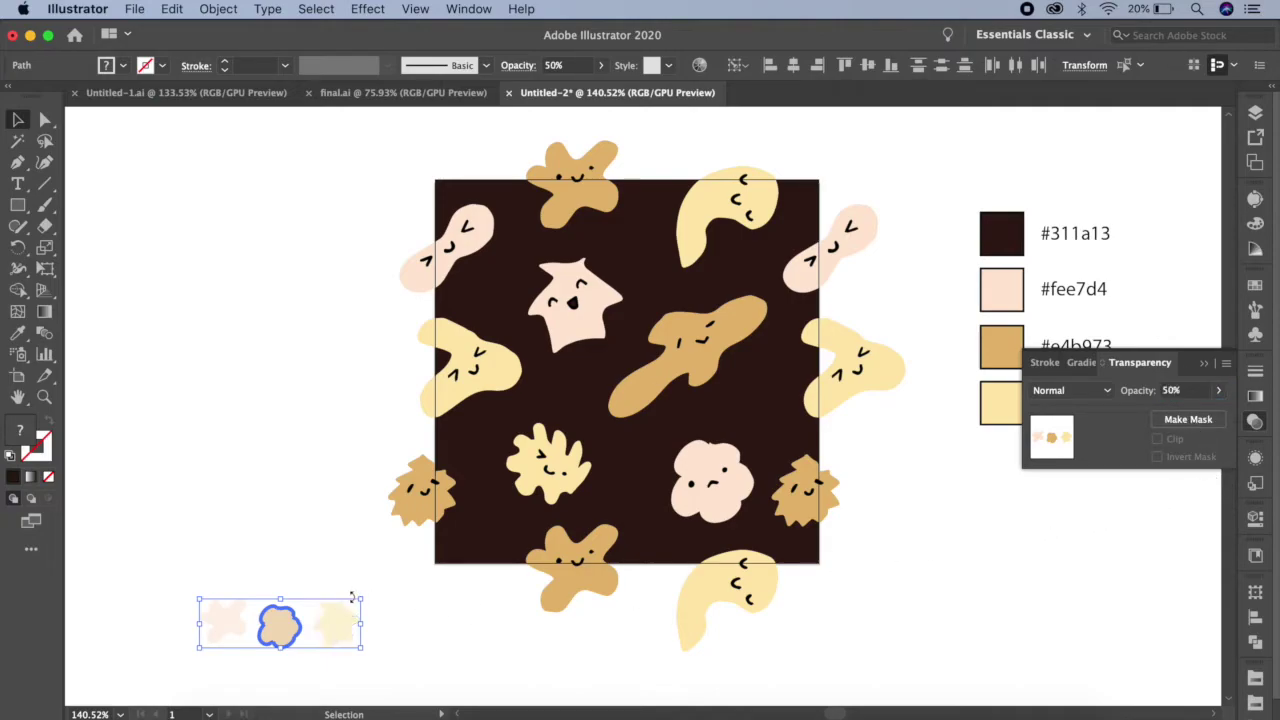
Step: Shrink the small-blob group and drag blobs into the tile's right and lower-left gaps
mouse_move(361, 597)
left_mouse_down()
mouse_move(297, 627)
mouse_move(597, 388)
mouse_move(648, 232)
mouse_move(643, 256)
left_mouse_up()
left_click(600, 440)
left_click_drag(558, 396, 767, 393)
left_click_drag(515, 415, 505, 530)
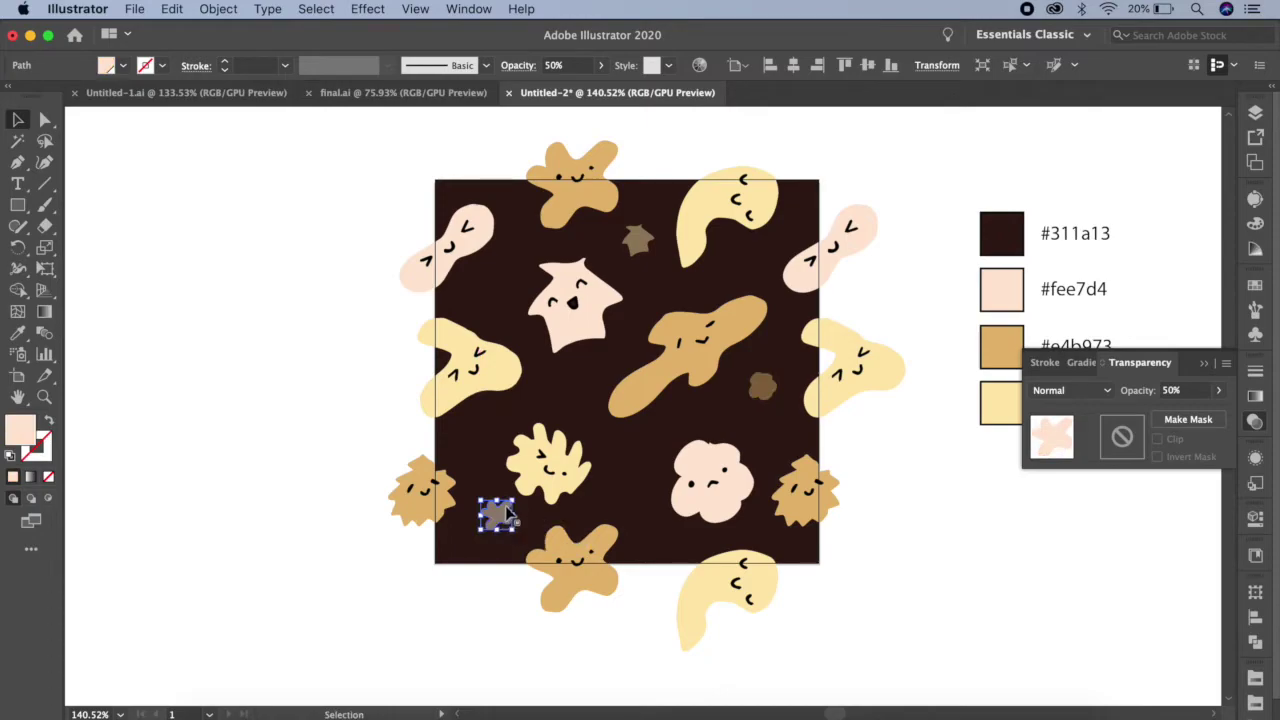
Step: Shrink the lower-left, right-side and top specks slightly
left_click_drag(516, 499, 505, 508)
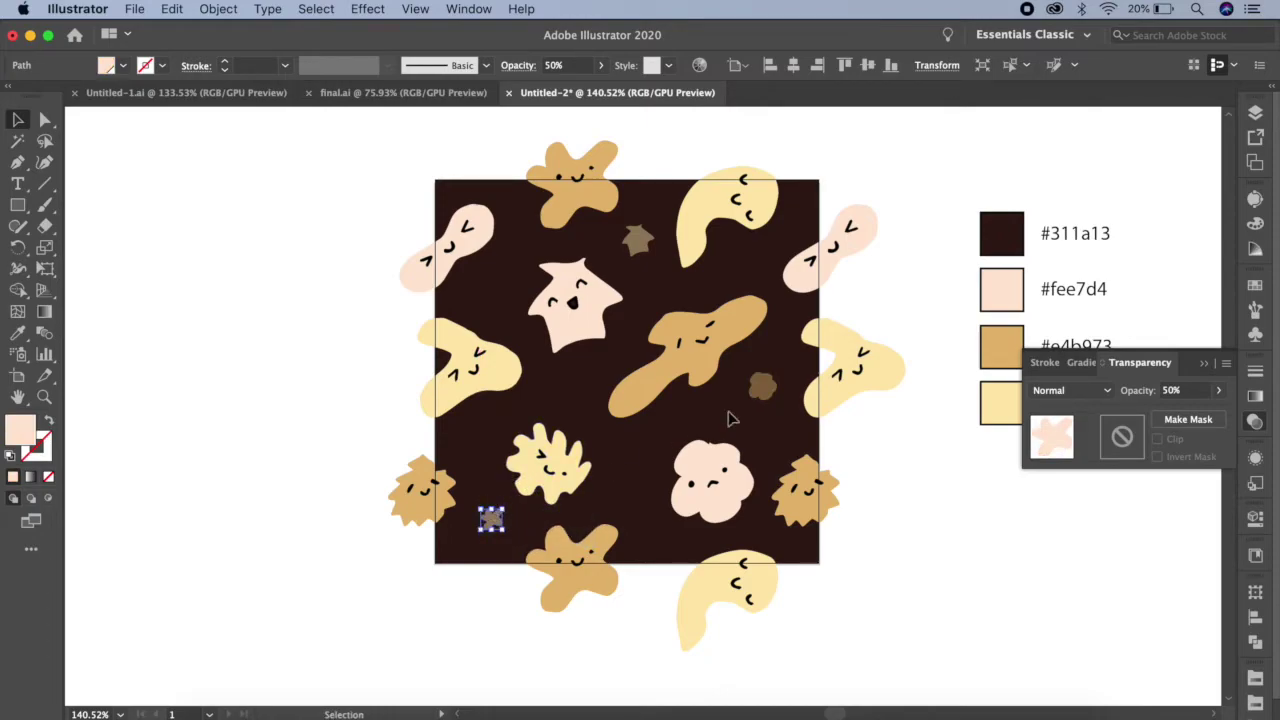
left_click(764, 388)
left_click_drag(779, 372, 774, 376)
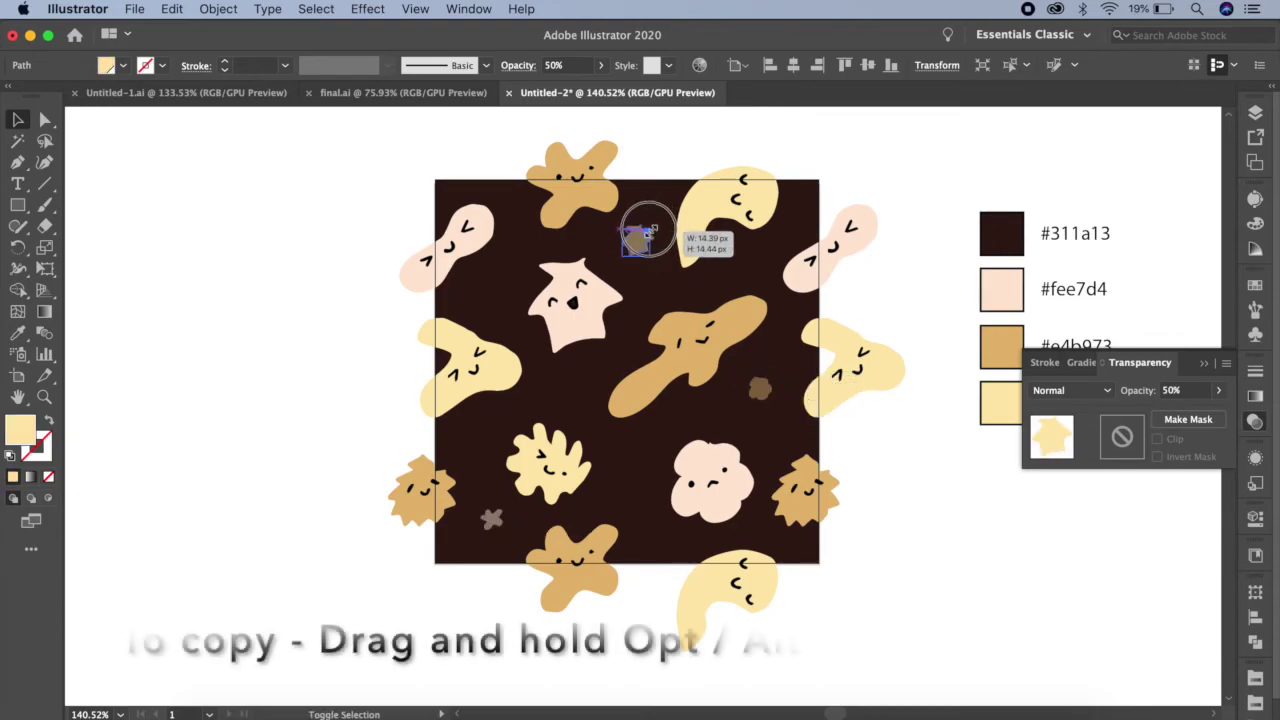
left_click_drag(634, 250, 636, 462)
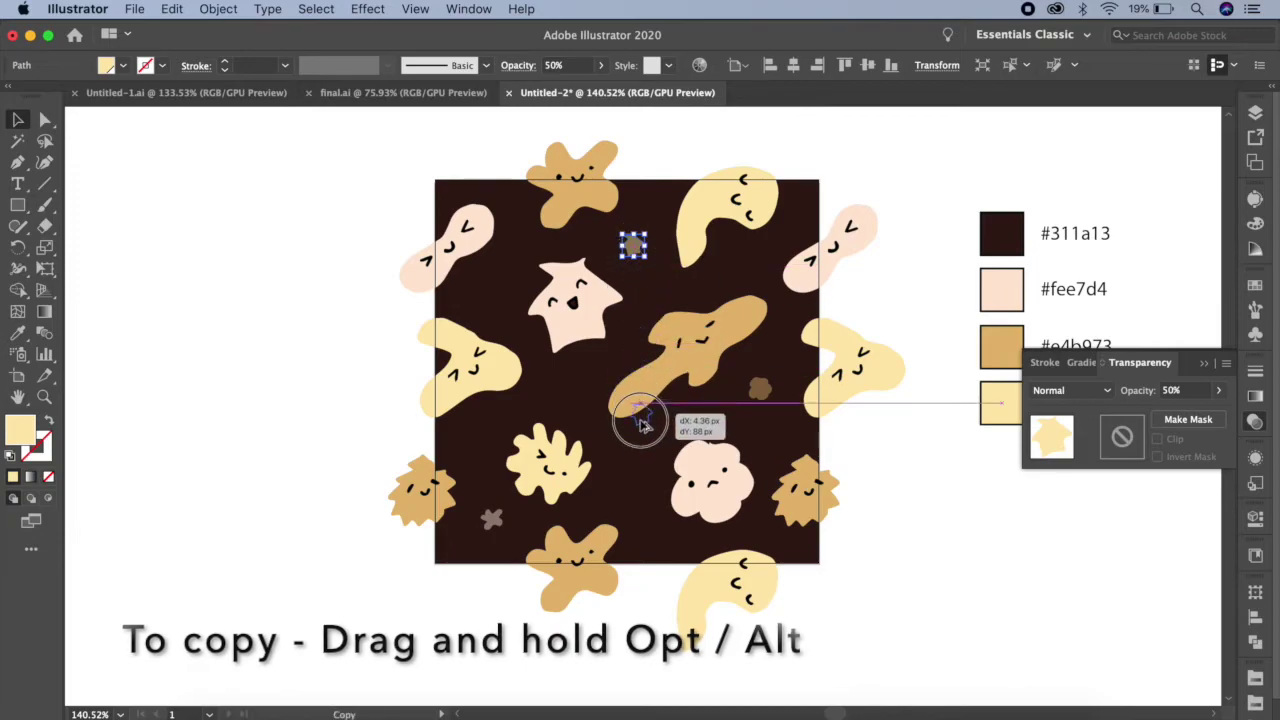
Step: Alt-drag copies of the round and star specks into gaps around the tile
mouse_move(634, 462)
left_mouse_down()
mouse_move(752, 262)
mouse_move(556, 393)
left_mouse_up()
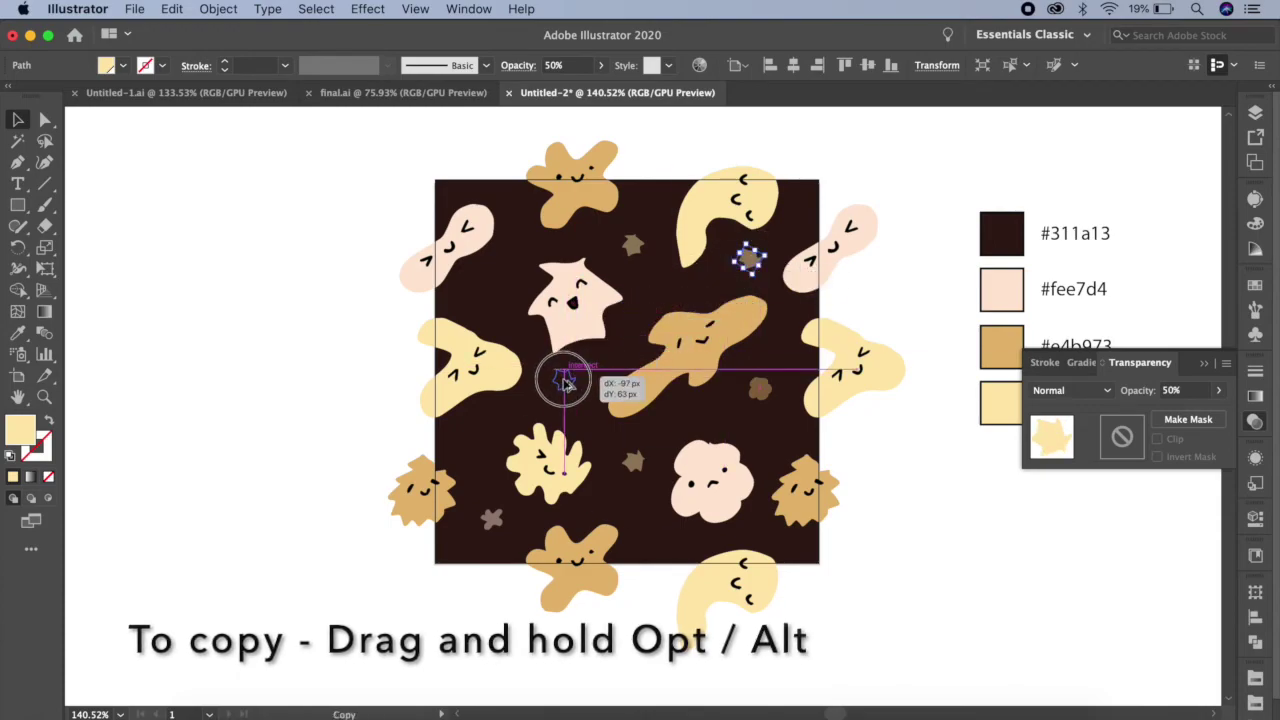
left_click_drag(762, 396, 672, 520)
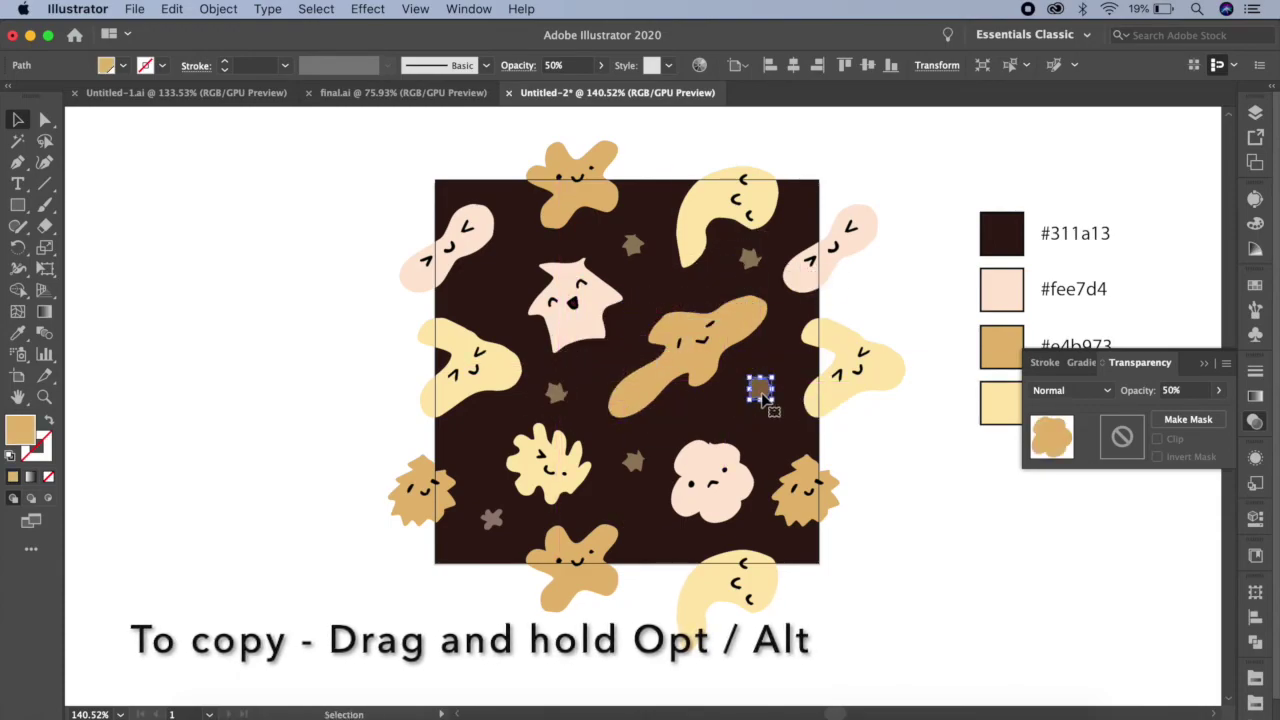
mouse_move(672, 520)
left_mouse_down()
mouse_move(668, 544)
mouse_move(655, 540)
mouse_move(505, 280)
left_mouse_up()
left_click(491, 518)
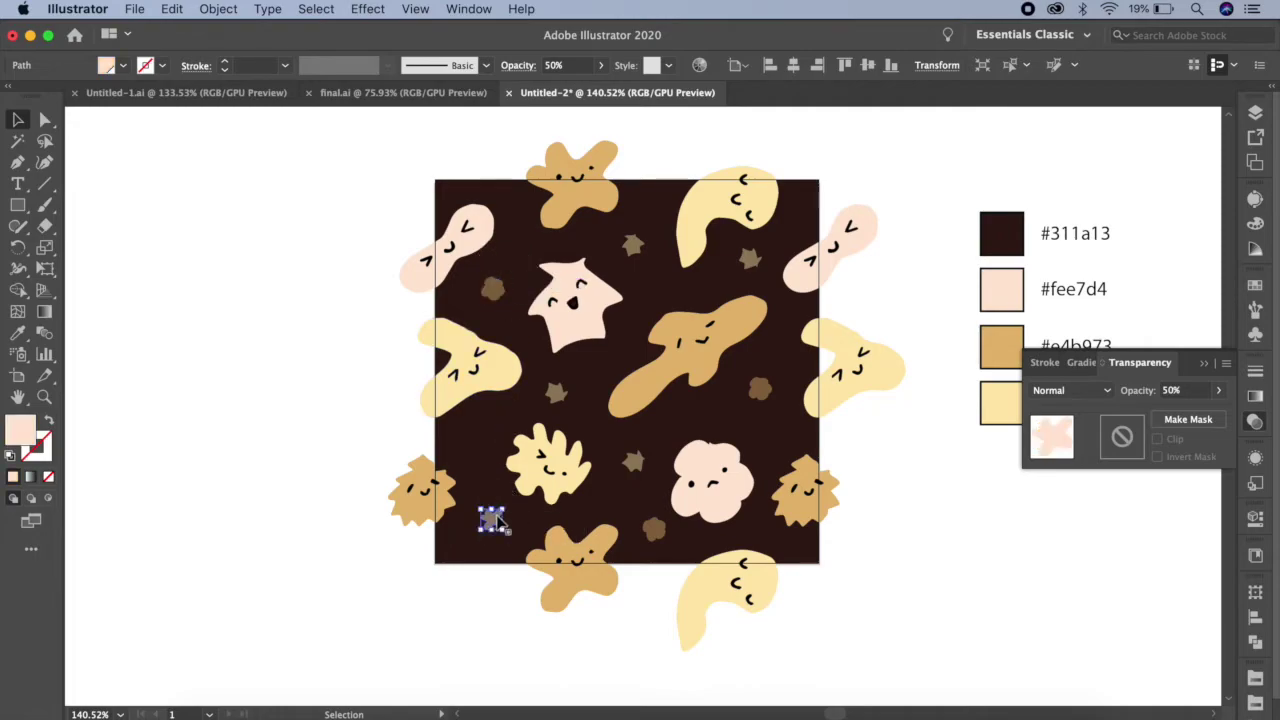
mouse_move(493, 520)
left_mouse_down()
mouse_move(517, 241)
mouse_move(537, 245)
left_mouse_up()
left_click(492, 520)
left_click_drag(491, 520, 695, 283)
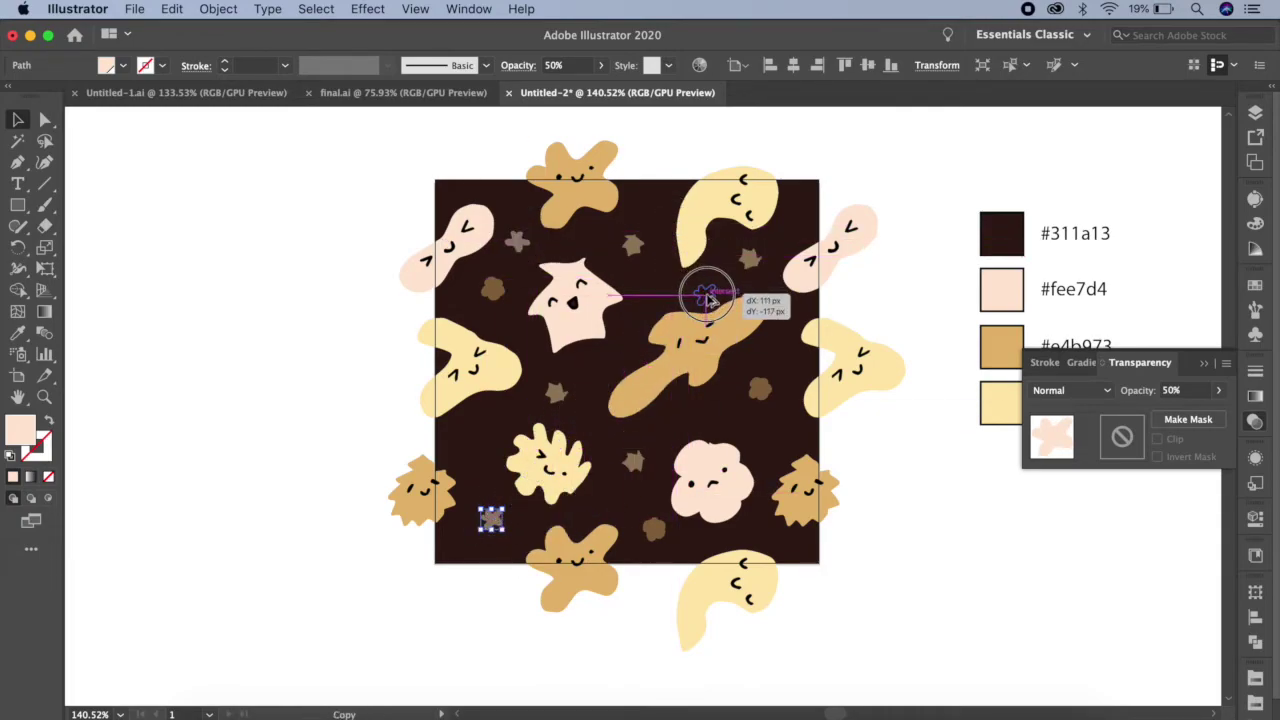
mouse_move(695, 283)
left_mouse_down()
mouse_move(752, 423)
mouse_move(771, 433)
mouse_move(766, 379)
mouse_move(769, 428)
left_mouse_up()
Step: Scatter more round and star speck copies near the top right, lower left and lower right
mouse_move(767, 380)
left_mouse_down()
mouse_move(479, 440)
mouse_move(590, 436)
left_mouse_up()
left_click_drag(636, 246, 655, 283)
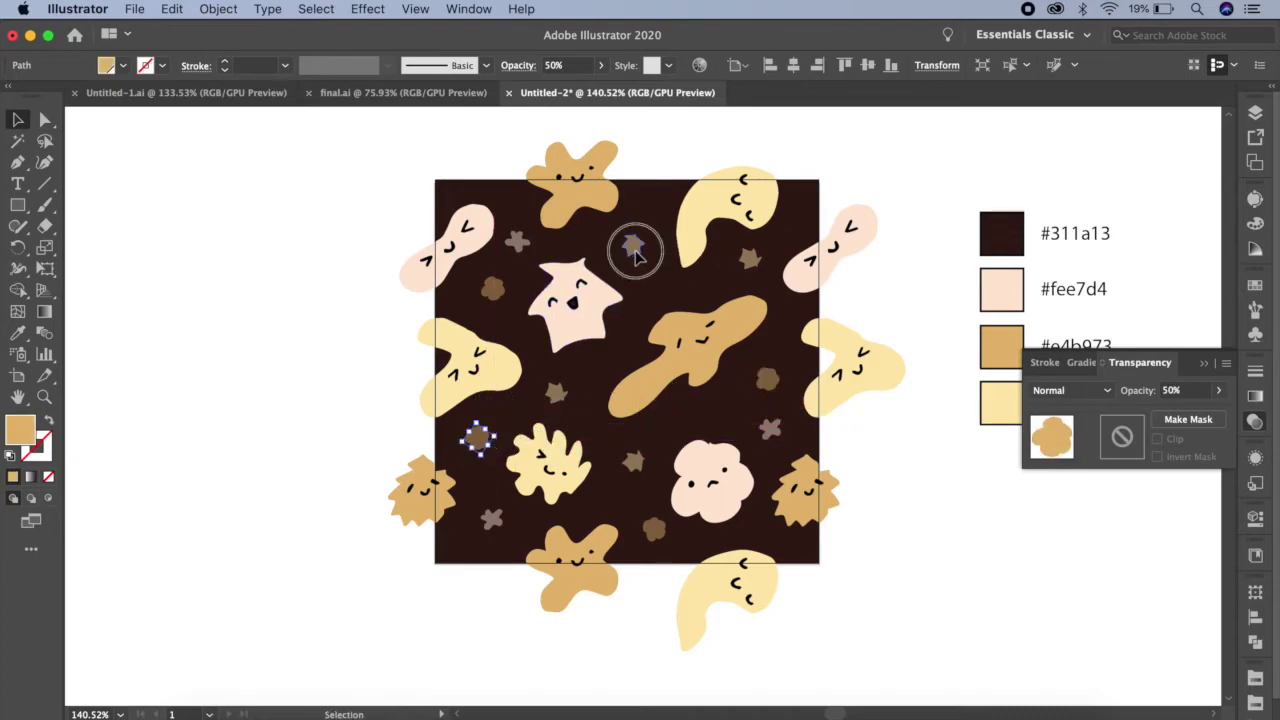
left_click_drag(655, 283, 650, 222)
mouse_move(517, 245)
left_mouse_down()
mouse_move(648, 276)
mouse_move(652, 300)
left_mouse_up()
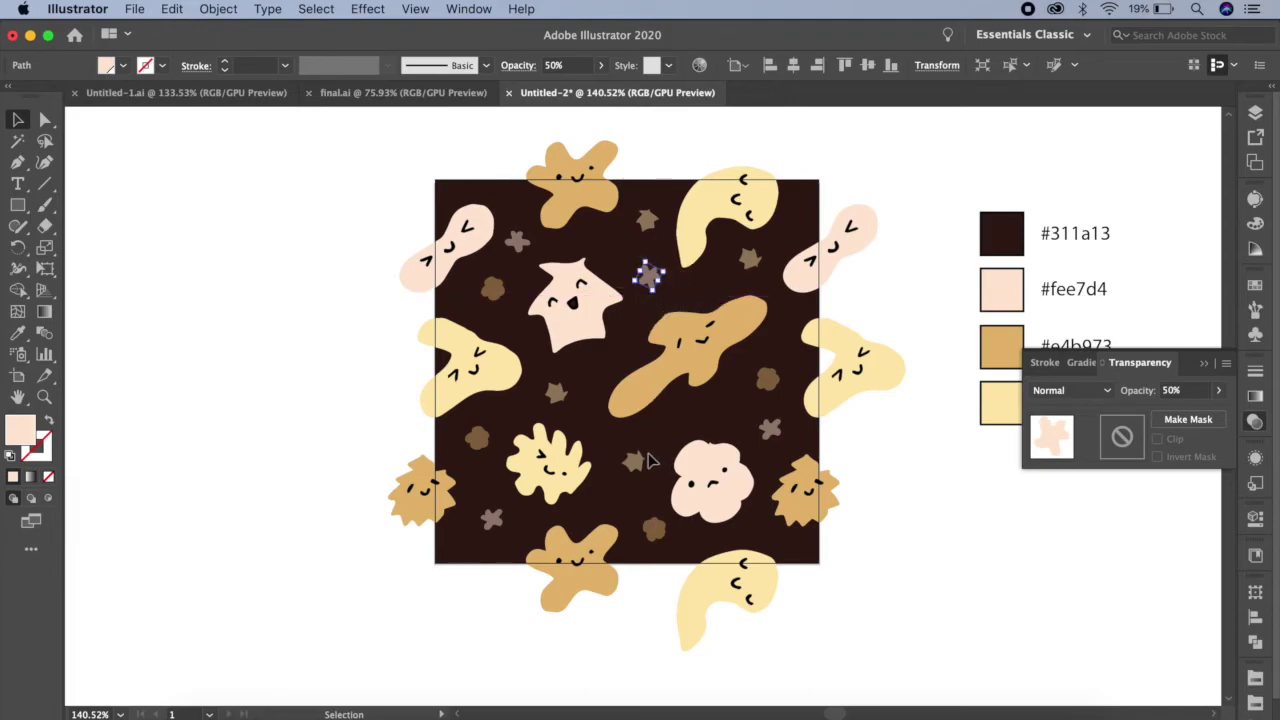
left_click(938, 463)
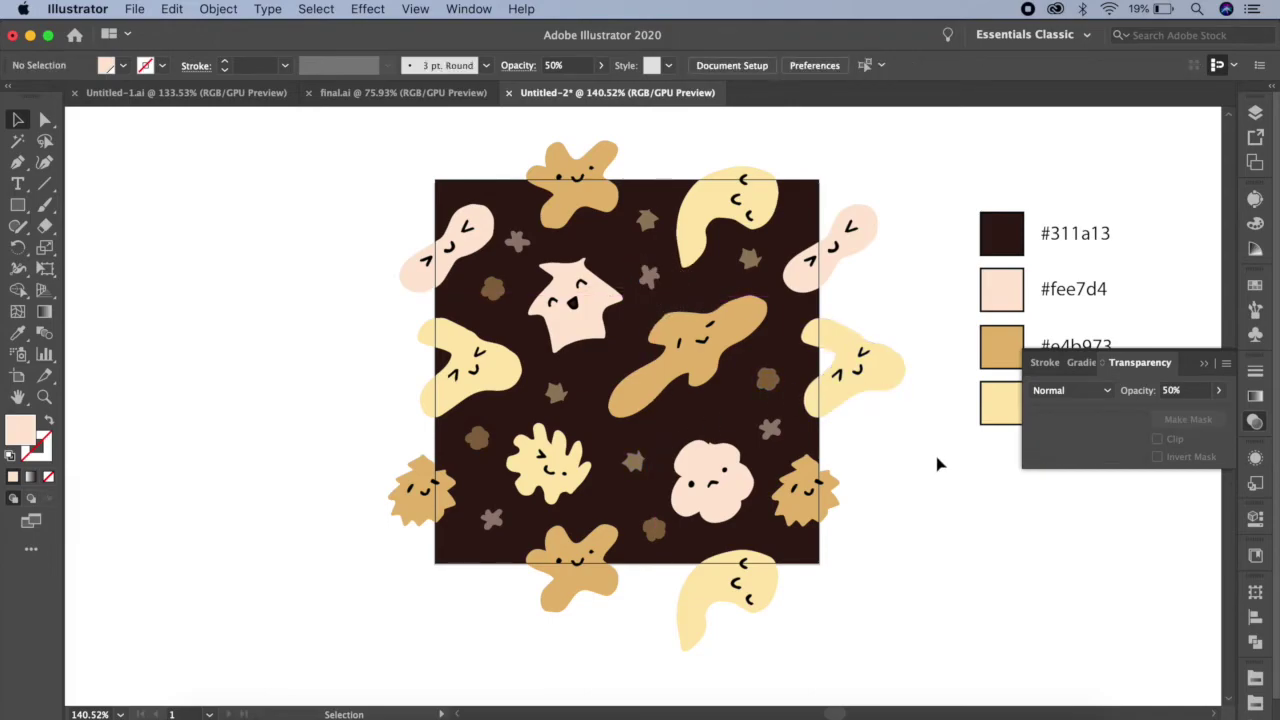
left_click_drag(773, 438, 631, 489)
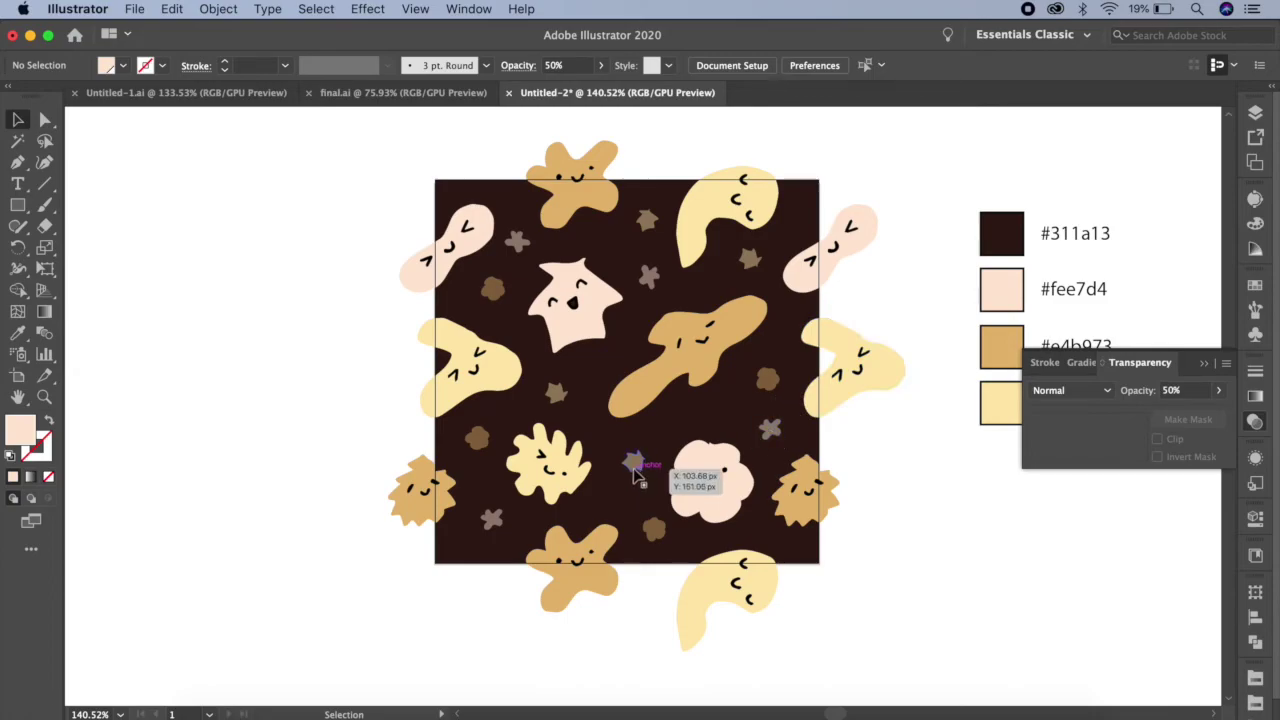
mouse_move(770, 428)
left_mouse_down()
mouse_move(783, 433)
mouse_move(690, 408)
mouse_move(675, 416)
mouse_move(686, 421)
left_mouse_up()
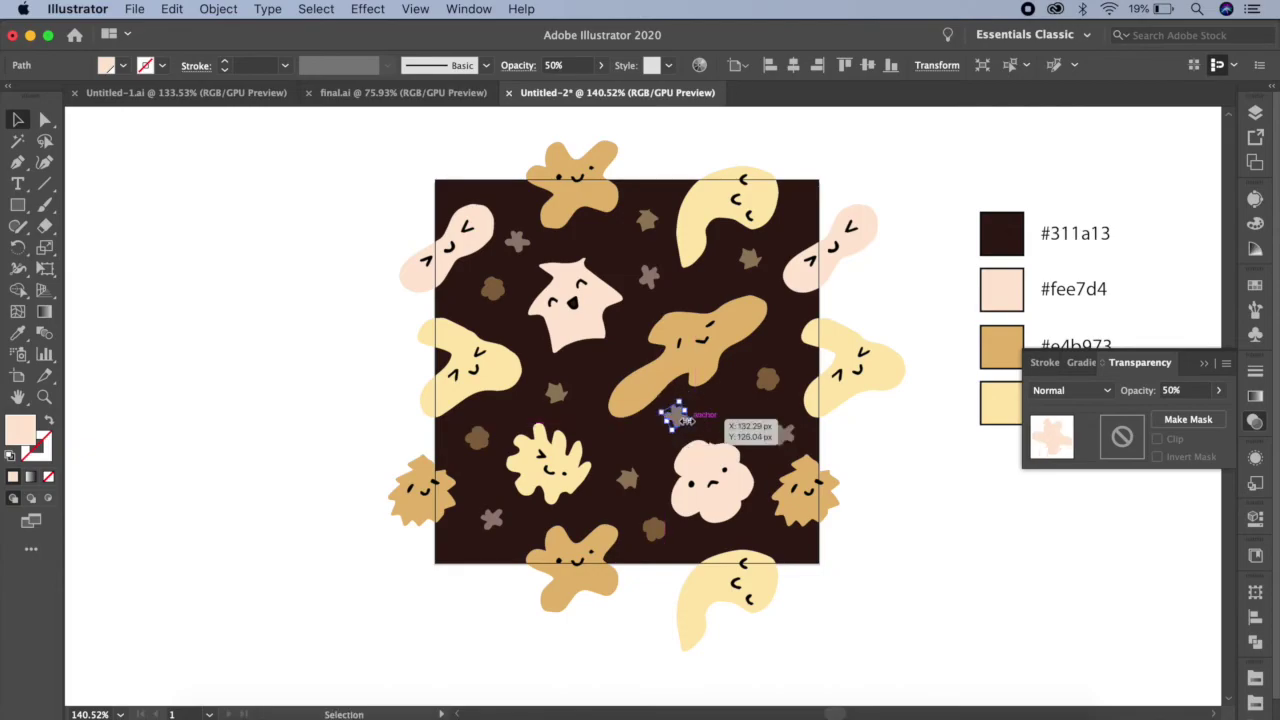
left_click(963, 465)
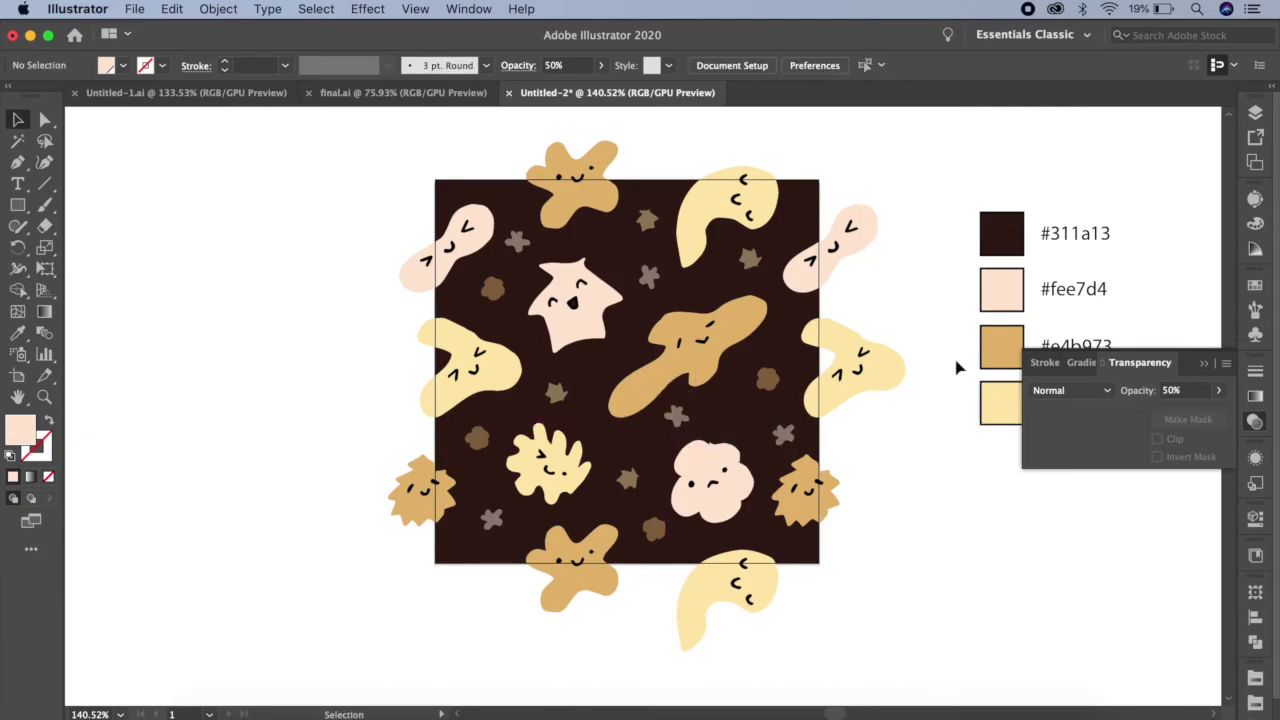
left_click(218, 9)
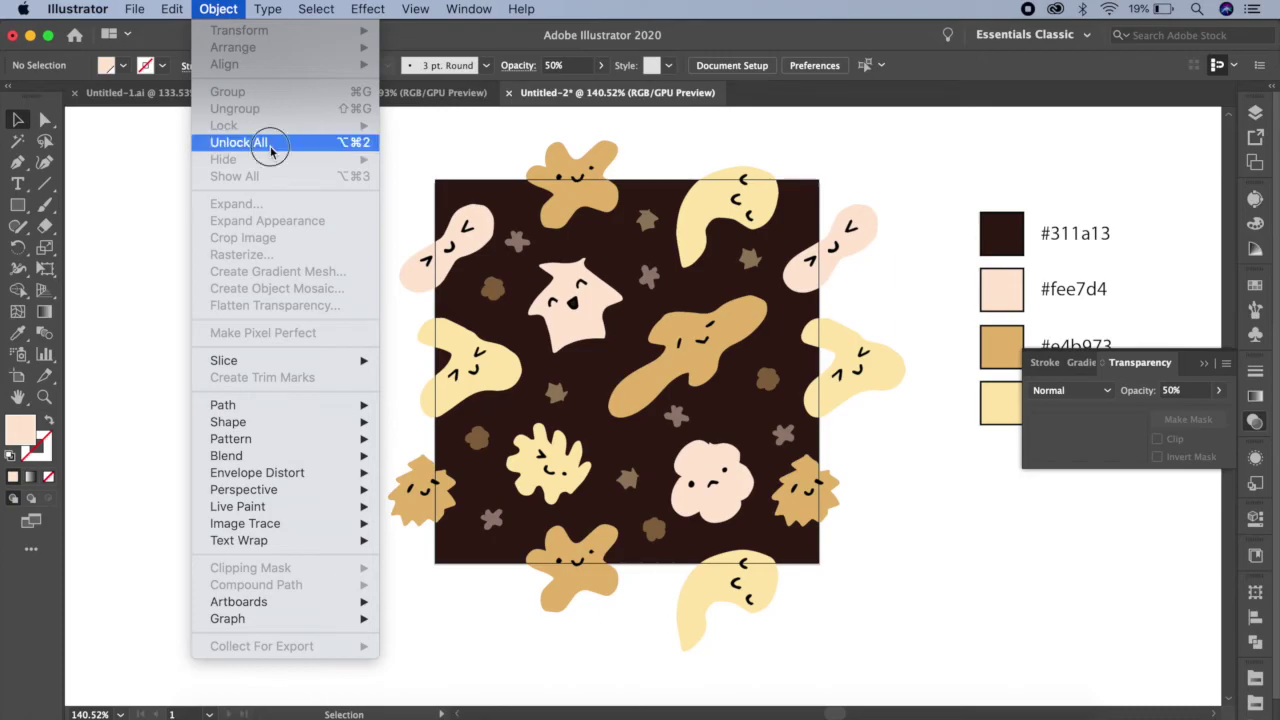
Step: Unlock all and add a 200 px no-fill square centred on the artboard
left_click(270, 146)
left_click(17, 206)
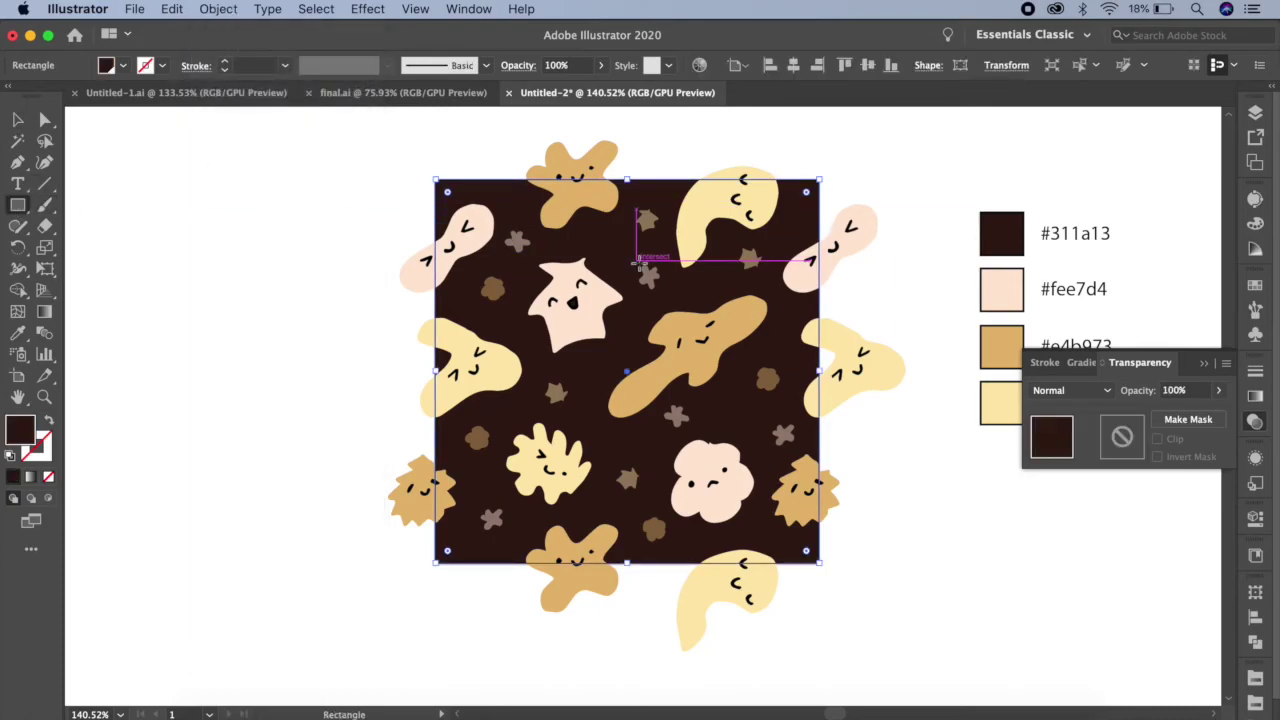
left_click(642, 302)
key("Return")
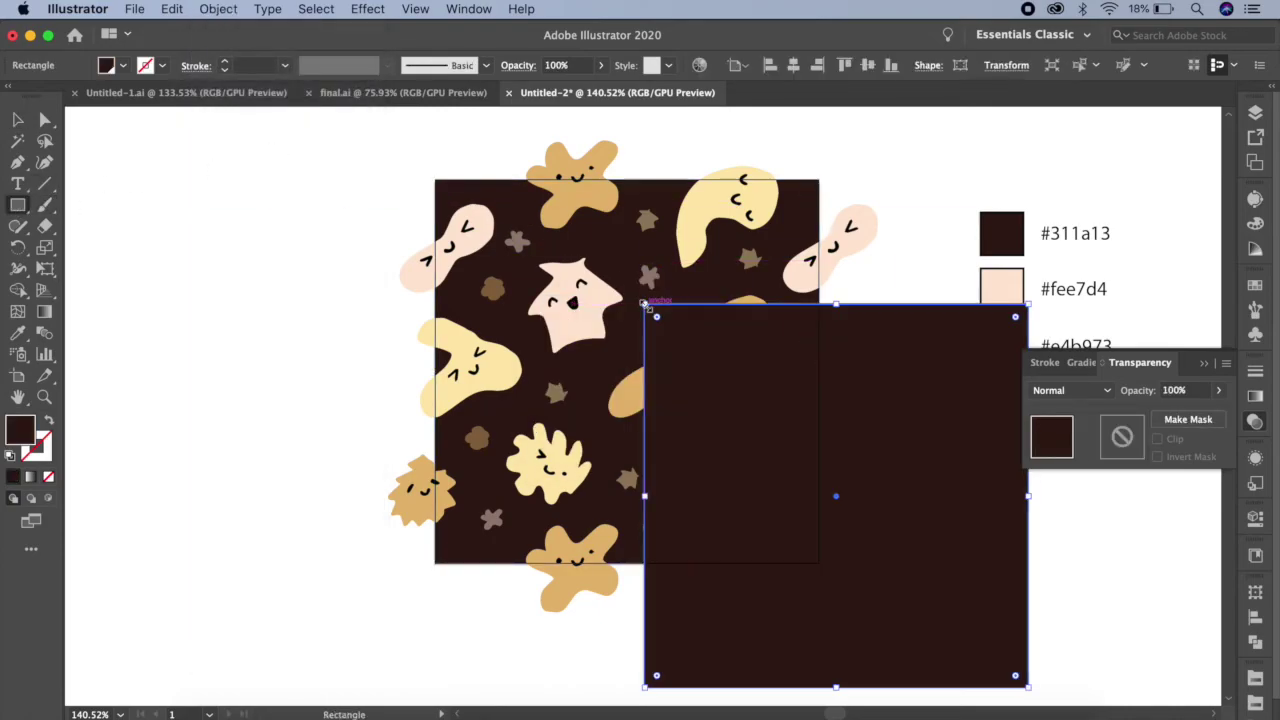
left_click(793, 65)
left_click(862, 65)
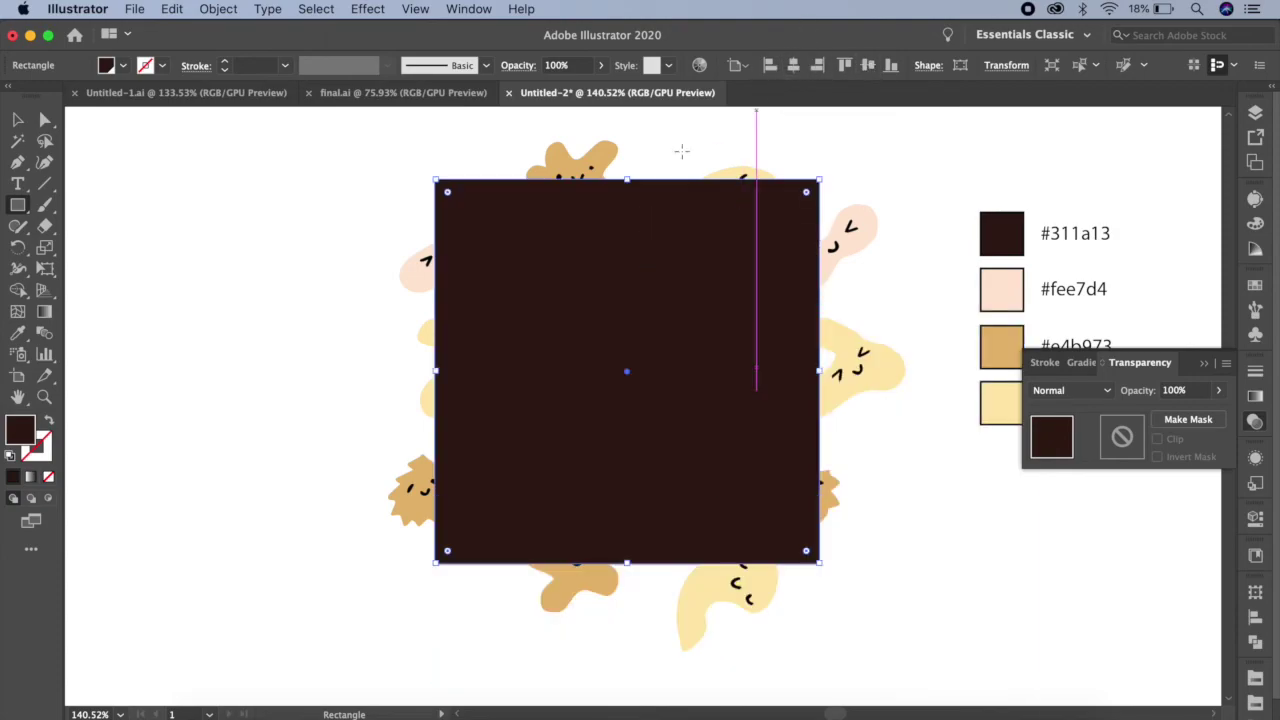
left_click(49, 477)
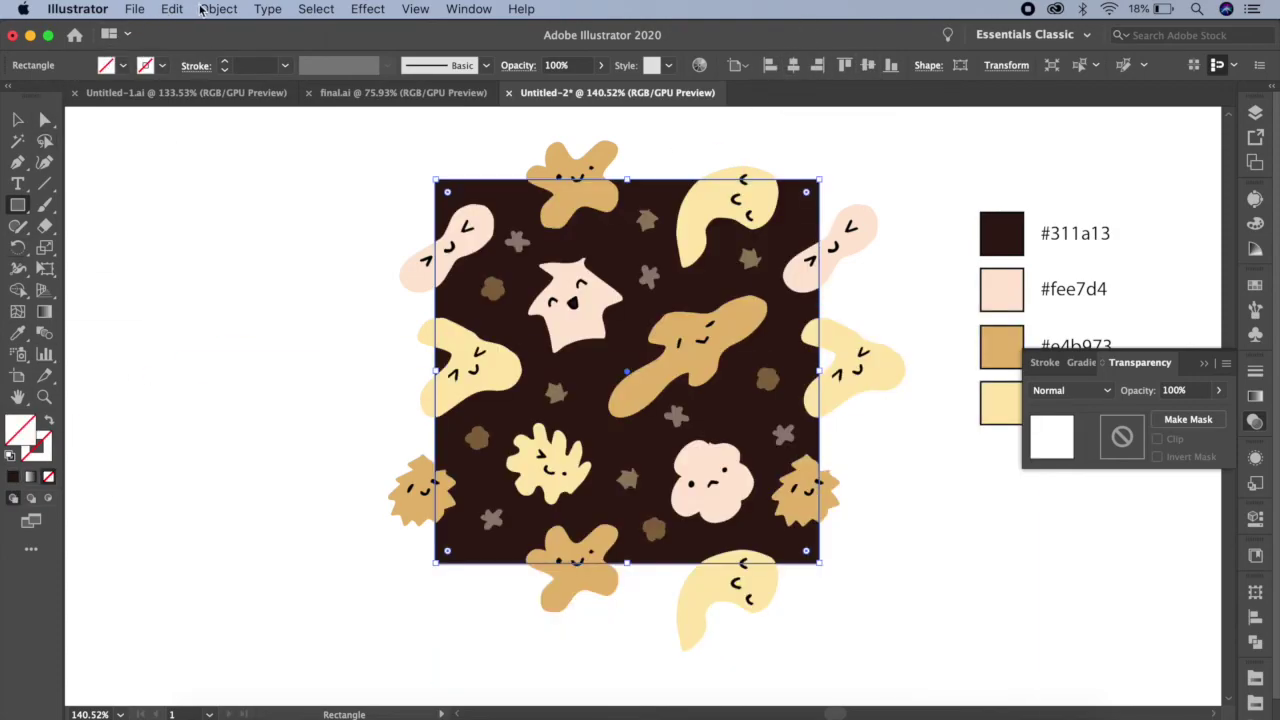
Step: Send the empty square to the back and save all tile artwork as a new pattern swatch
left_click(210, 9)
left_click(440, 141)
left_click(18, 120)
left_click_drag(385, 162, 894, 589)
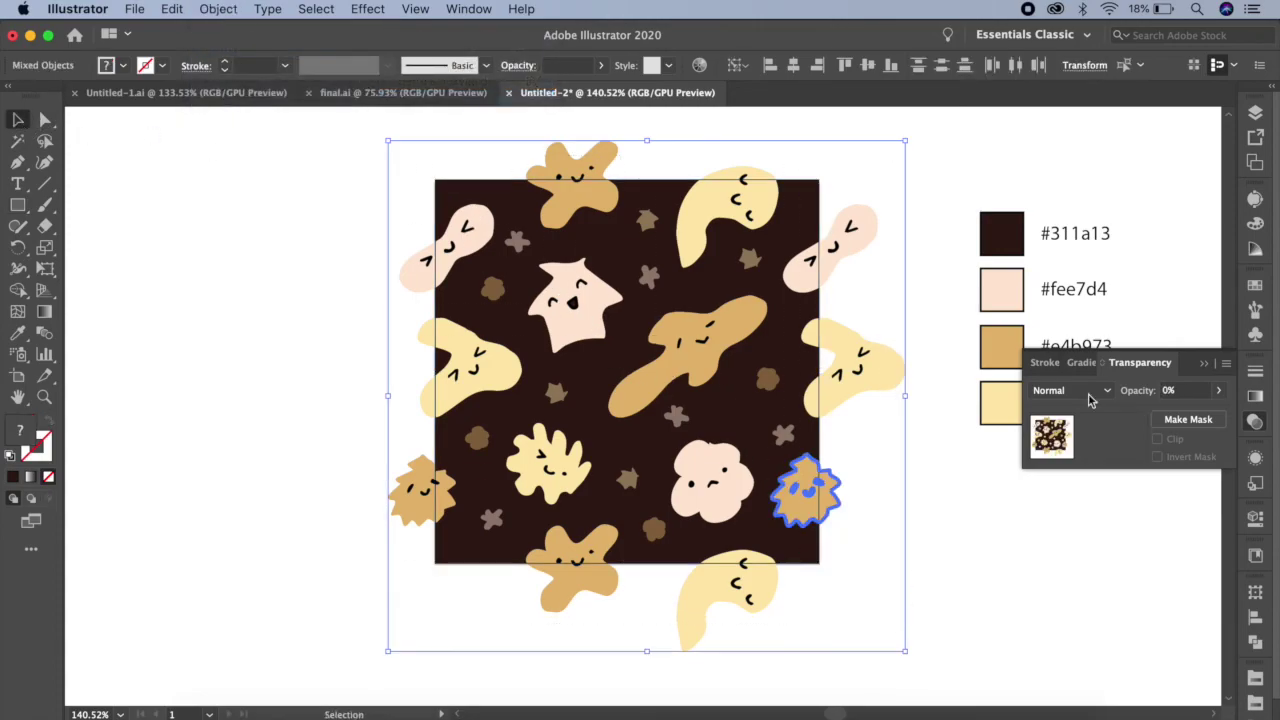
left_click(1256, 286)
left_click_drag(860, 340, 1214, 386)
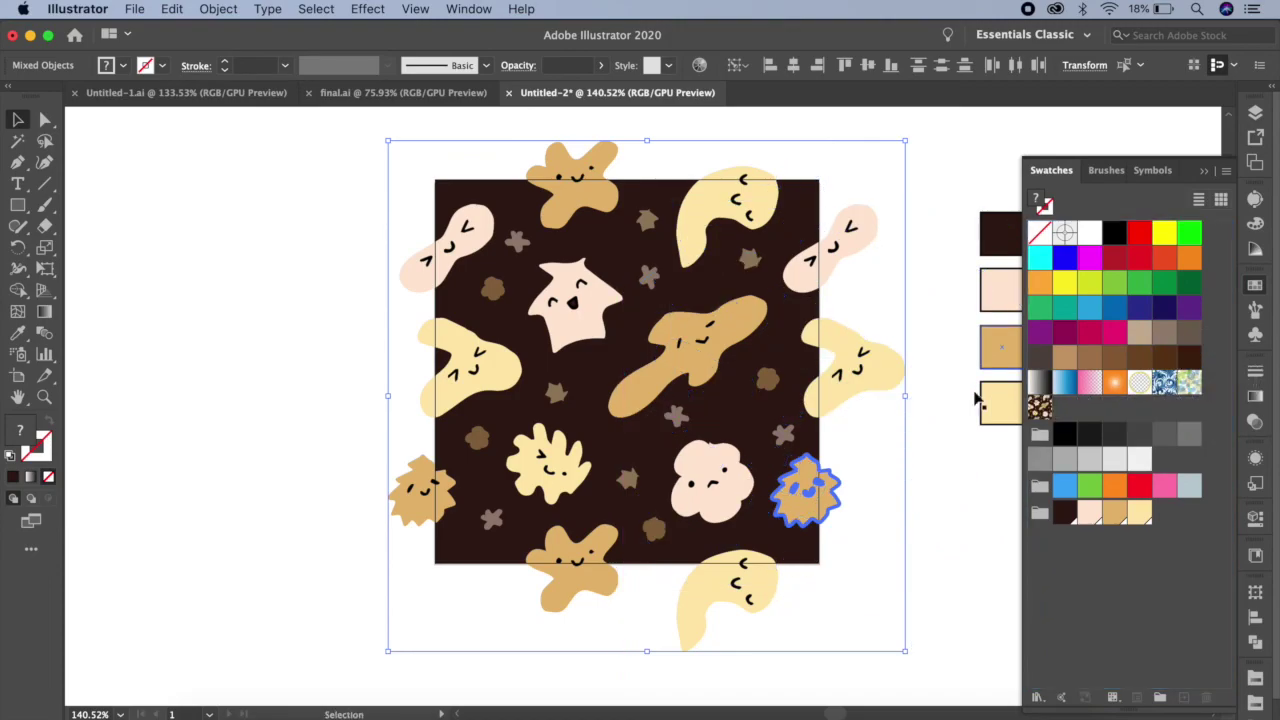
scroll(749, 406, "down", 3)
left_click_drag(652, 423, 1255, 458)
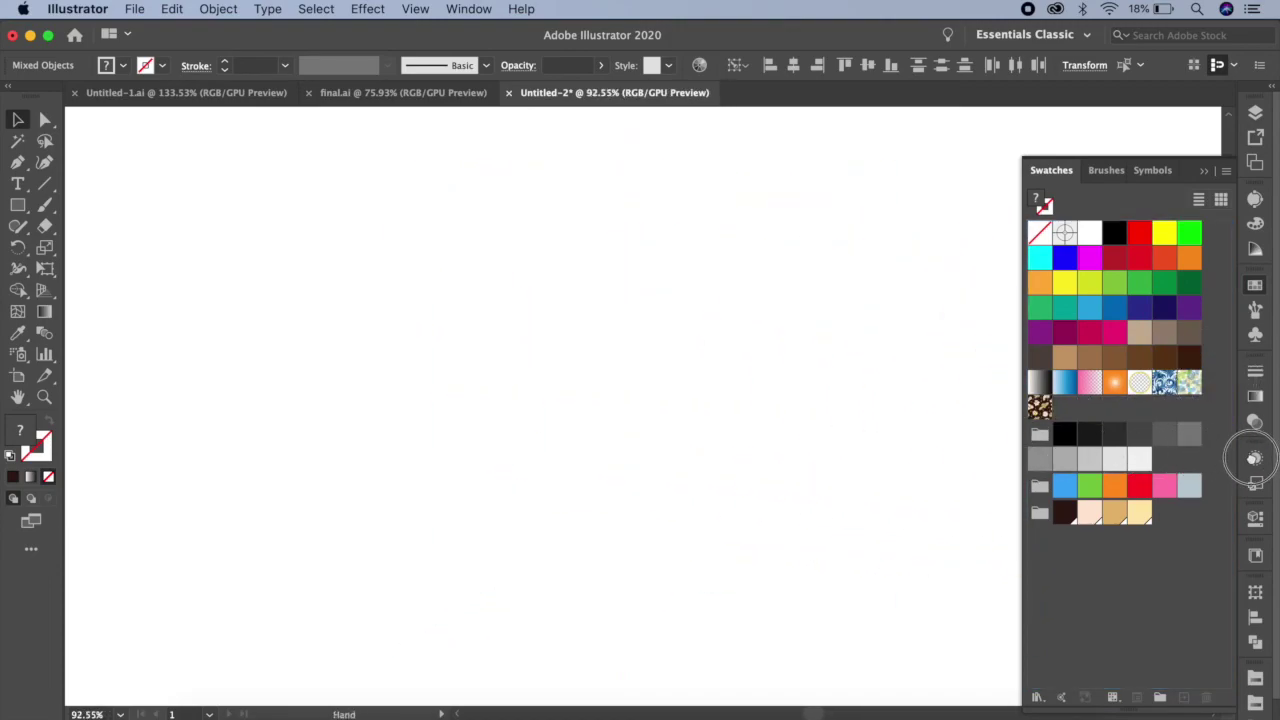
Step: Draw a large rectangle across the canvas and fill it with the doodle pattern swatch
key("m")
left_click_drag(81, 133, 1007, 652)
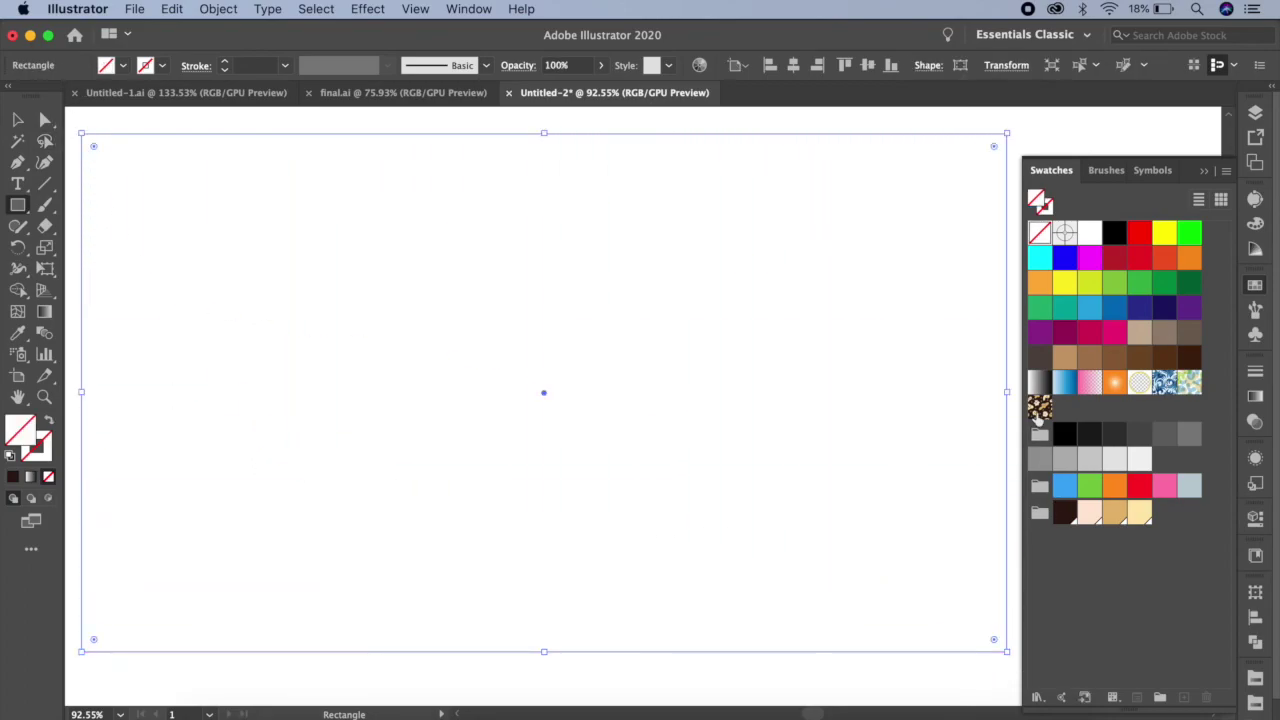
left_click(1039, 405)
left_click(1206, 169)
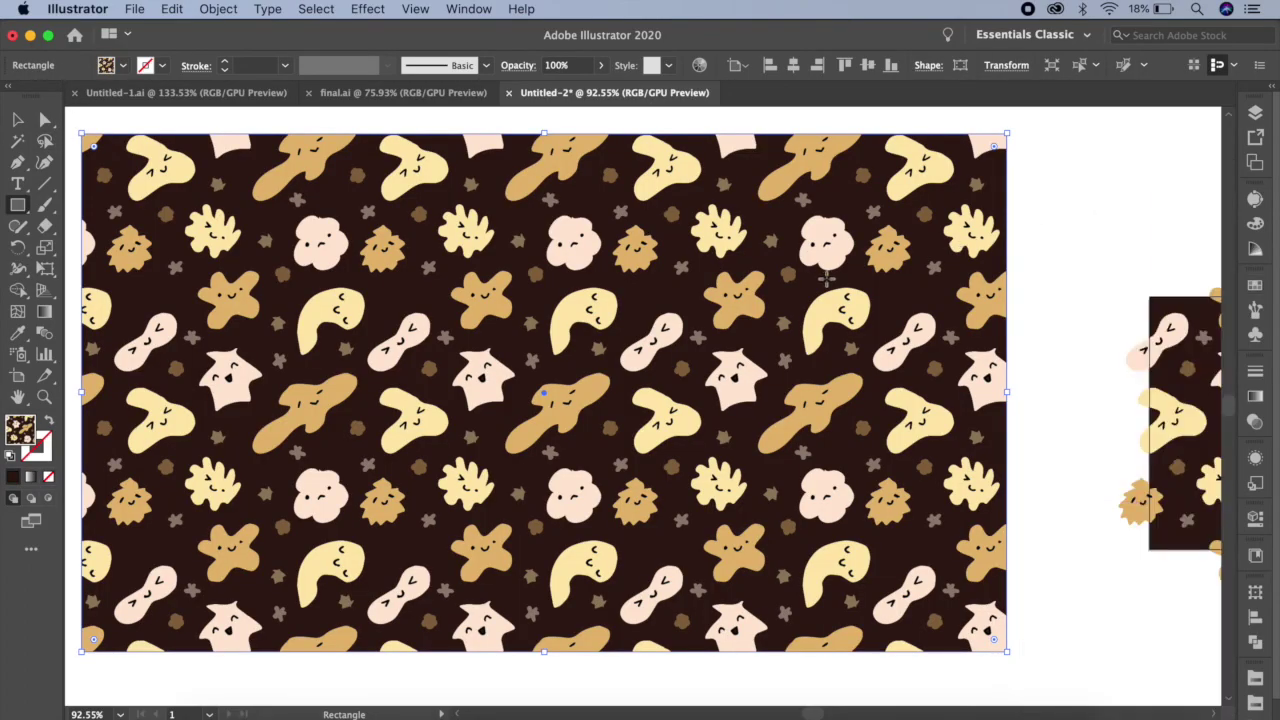
scroll(826, 279, "up", 3)
left_click_drag(851, 314, 963, 294)
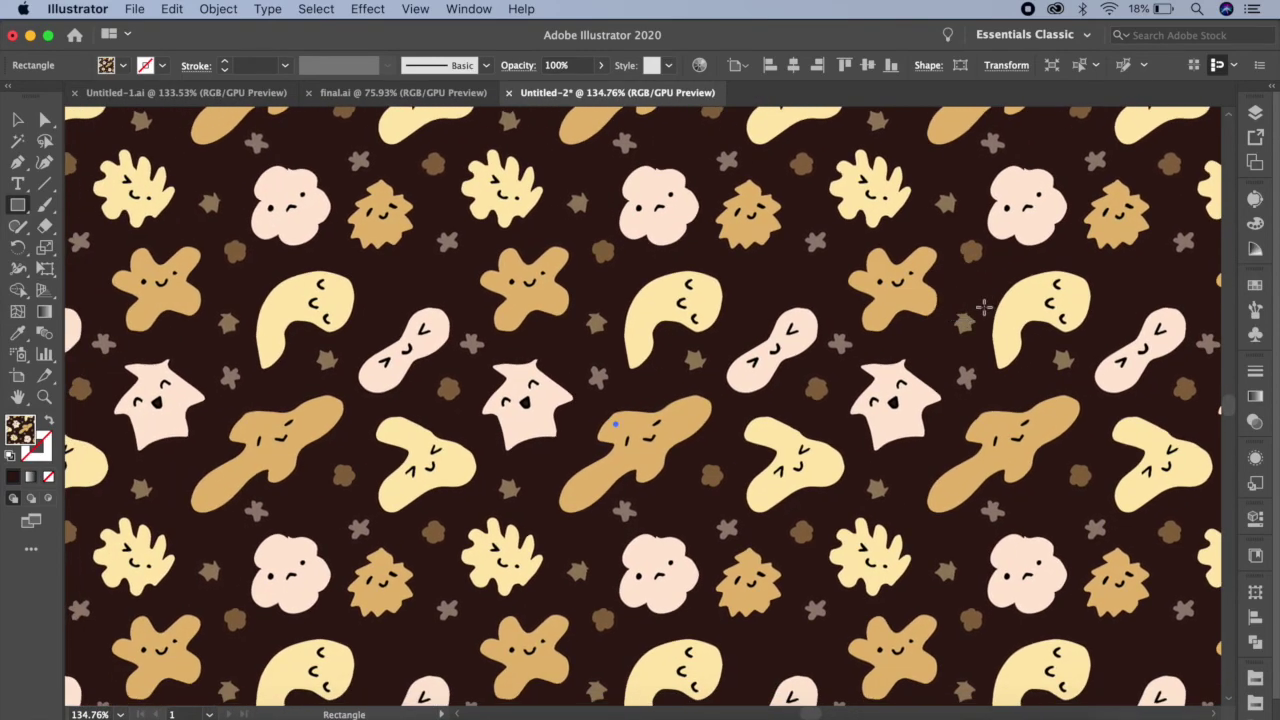